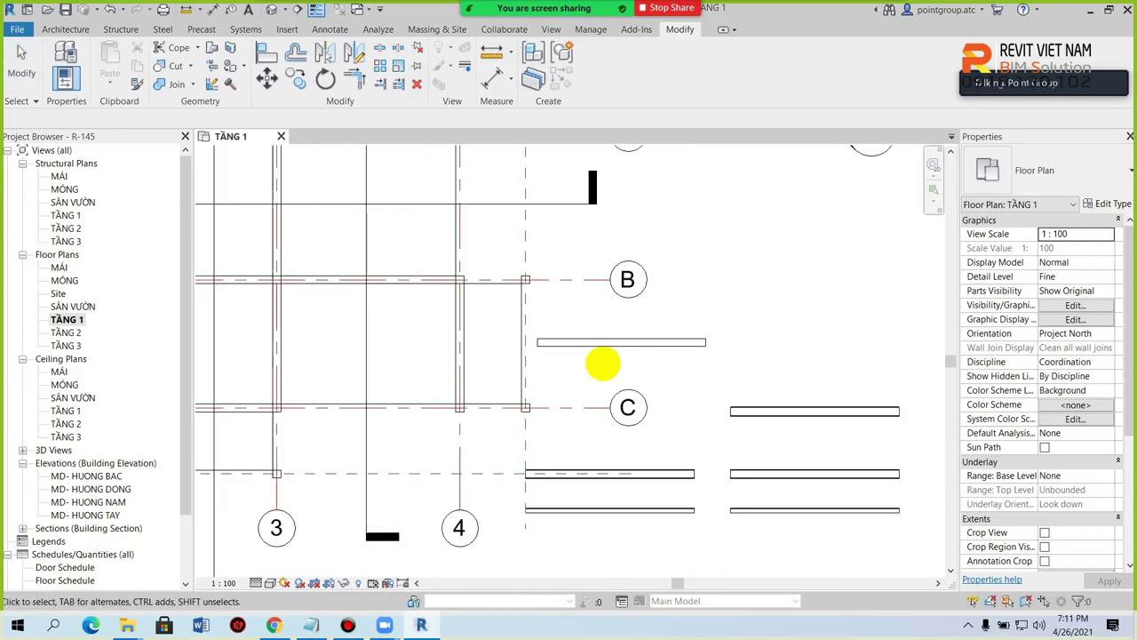
Step: Set the WF-220 wall right of grid B to base MÓNG and top up to TẦNG 1, then open the MÓNG plan
{"action": "scroll", "coordinate": [603, 362], "scroll_direction": "down", "scroll_amount": 2}
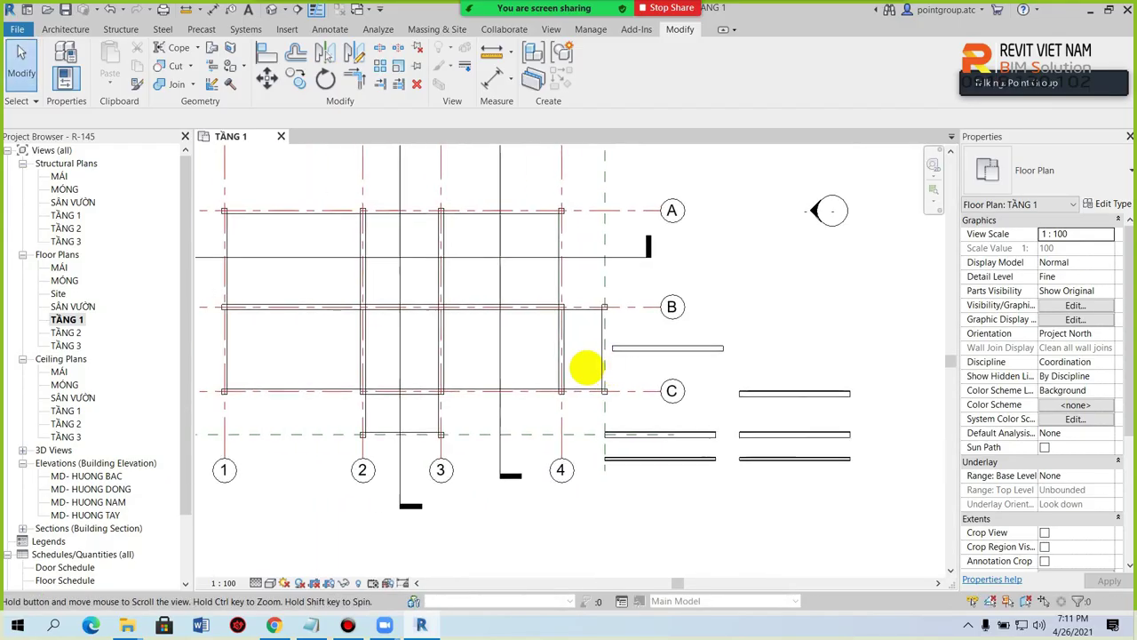
{"action": "left_click", "coordinate": [653, 347]}
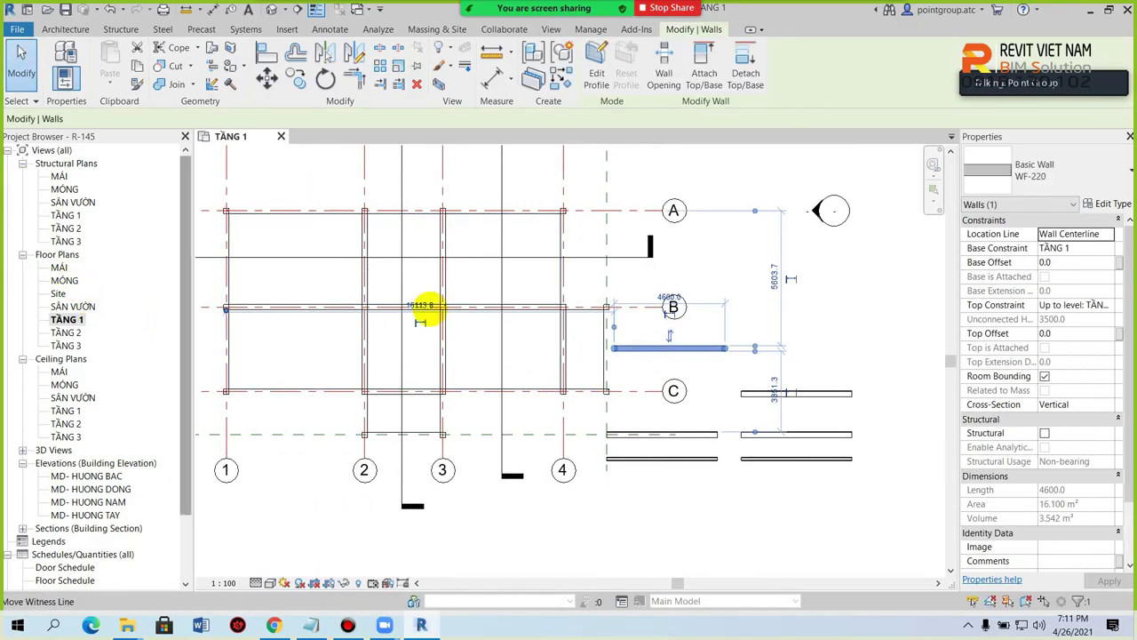
{"action": "left_click", "coordinate": [1108, 249]}
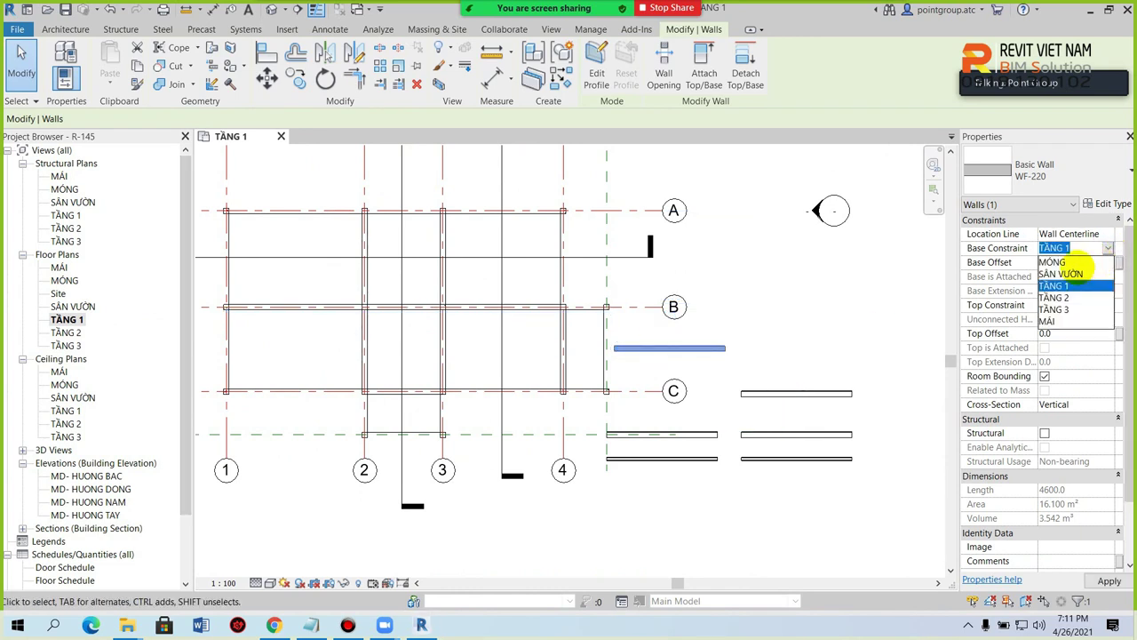
{"action": "left_click", "coordinate": [1076, 263]}
{"action": "left_click", "coordinate": [1108, 304]}
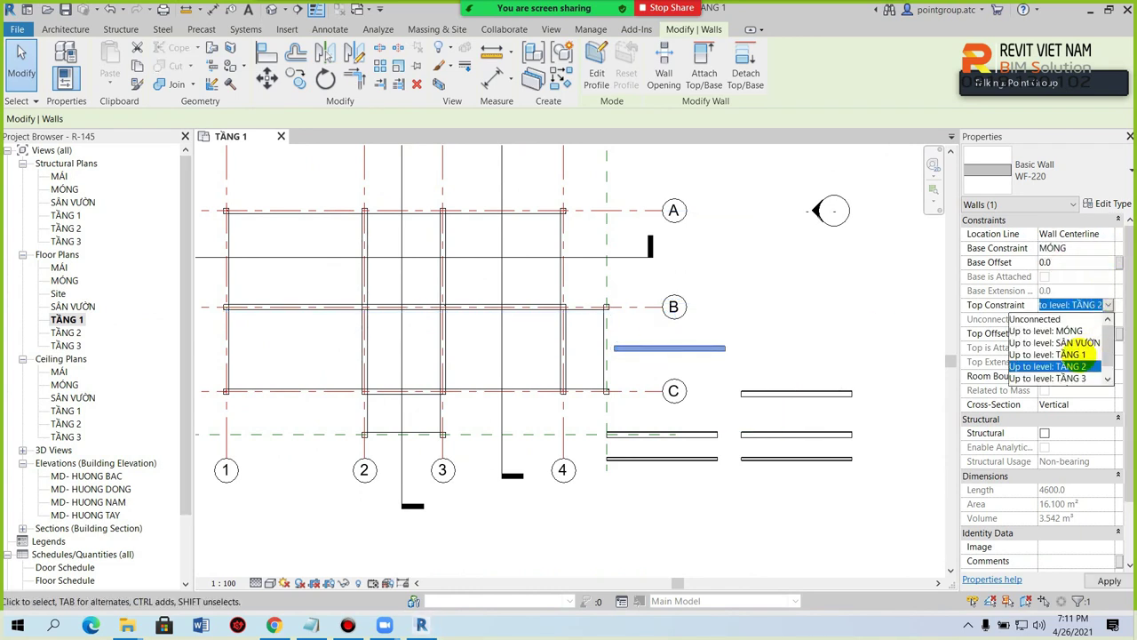
{"action": "left_click", "coordinate": [1062, 365]}
{"action": "left_click", "coordinate": [749, 305]}
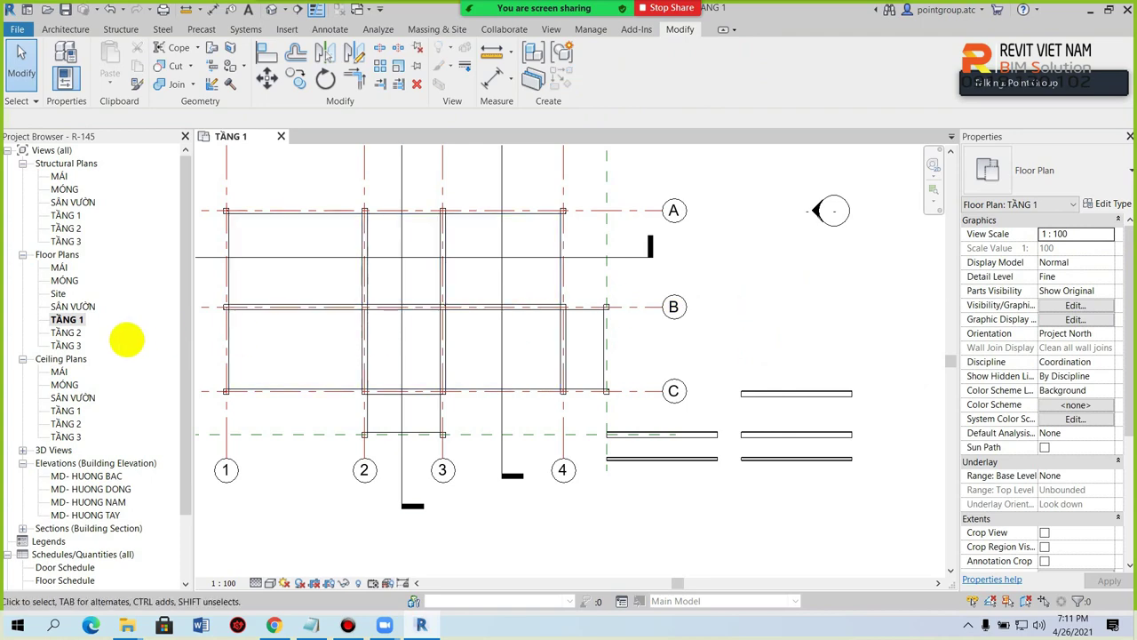
{"action": "double_click", "coordinate": [64, 280]}
Step: Select the foundation wall between grids B and C and start Create Similar walls
{"action": "left_click", "coordinate": [64, 188]}
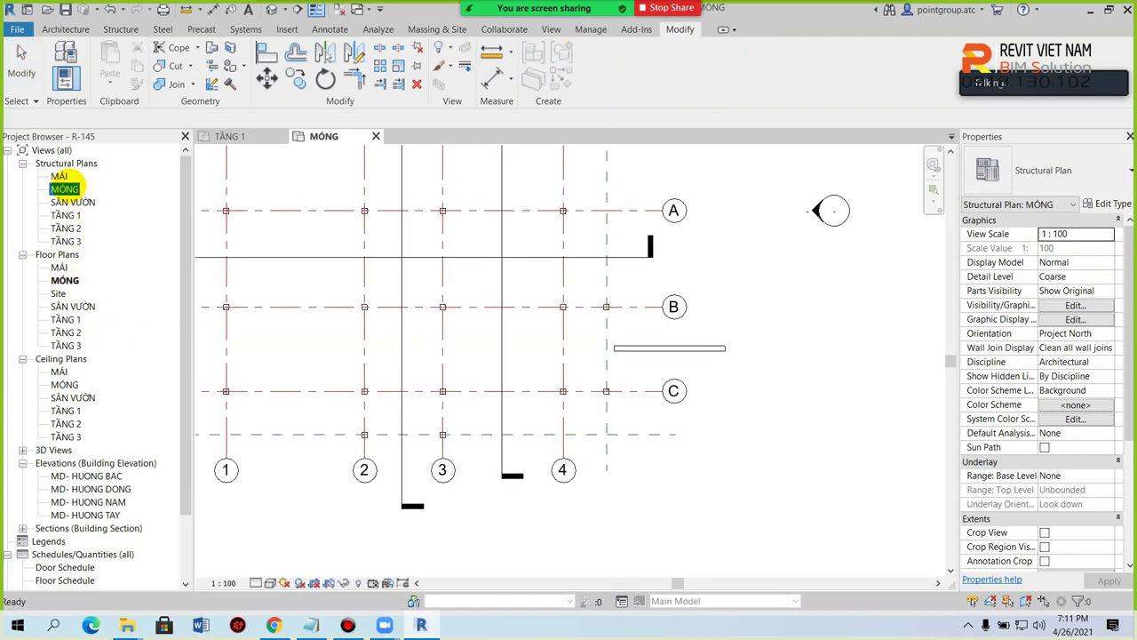
{"action": "scroll", "coordinate": [622, 347], "scroll_direction": "up", "scroll_amount": 4}
{"action": "left_click", "coordinate": [645, 358]}
{"action": "scroll", "coordinate": [662, 395], "scroll_direction": "down", "scroll_amount": 4}
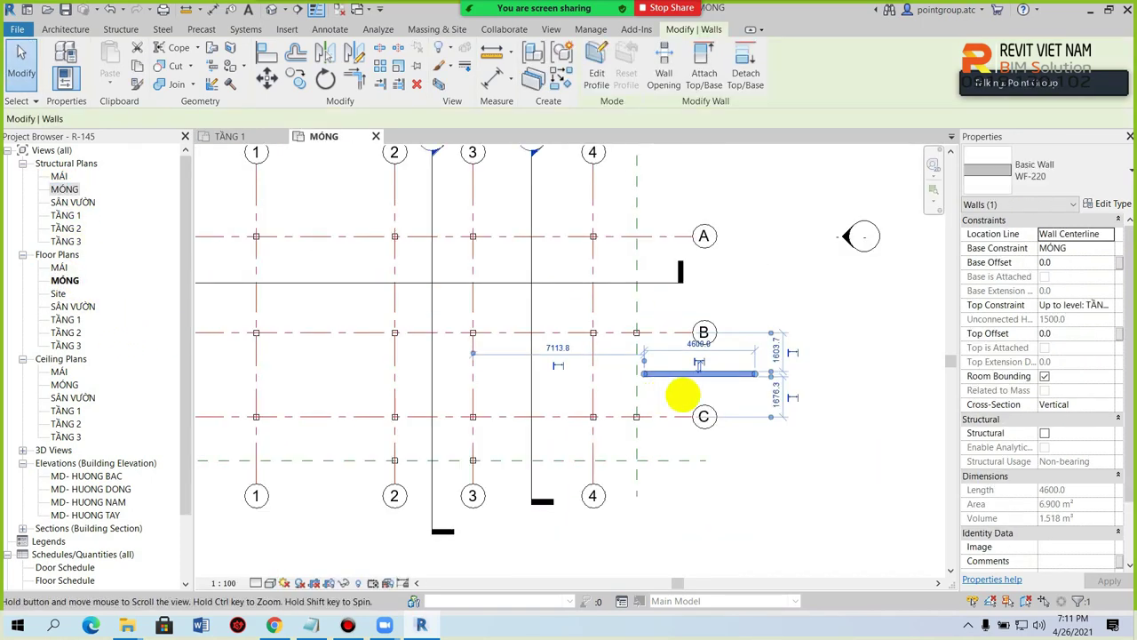
{"action": "middle_click_drag", "start_coordinate": [663, 395], "coordinate": [693, 394]}
{"action": "left_click", "coordinate": [562, 80]}
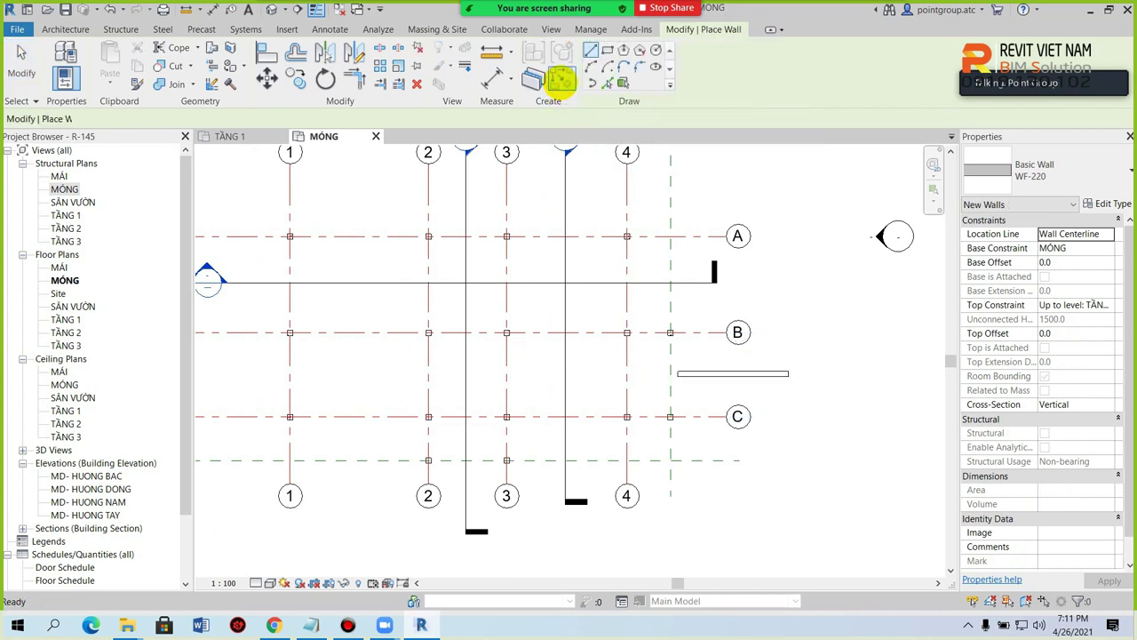
{"action": "key", "text": "Escape"}
{"action": "key", "text": "Escape"}
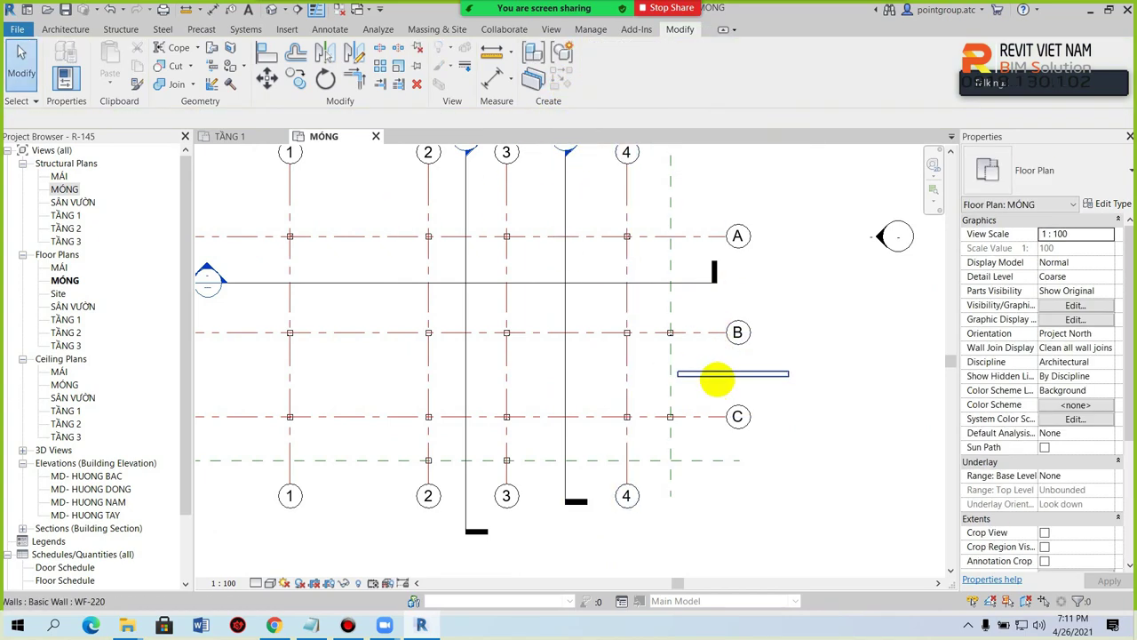
{"action": "left_click", "coordinate": [717, 374]}
{"action": "left_click", "coordinate": [562, 78]}
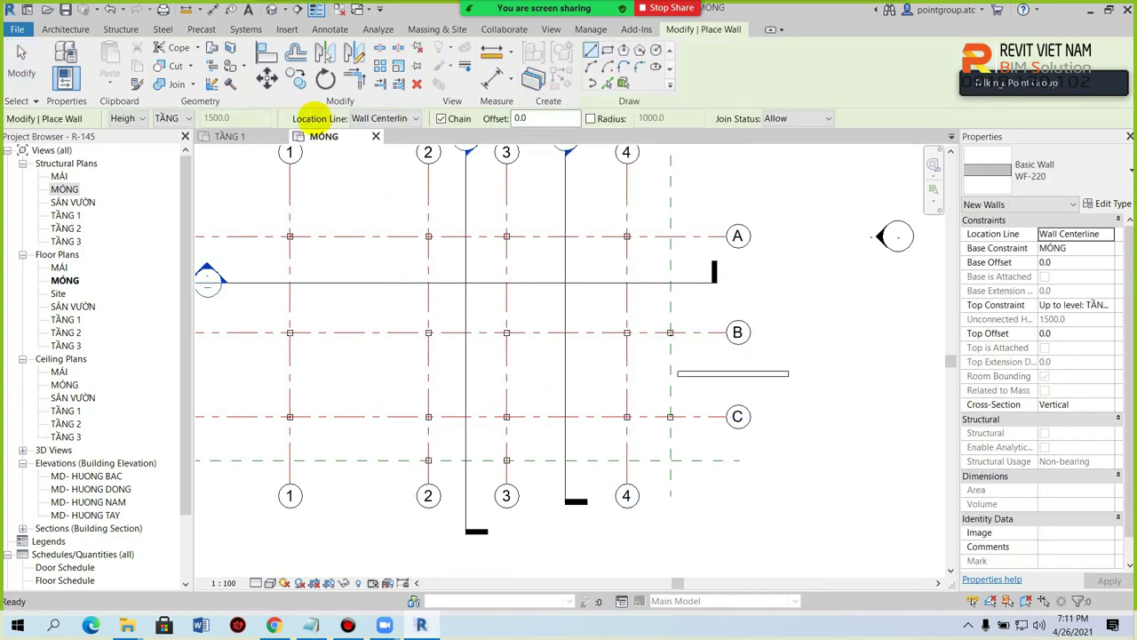
Step: Set new walls to Height up to TẦNG 1 with Wall Centerline as the location line
{"action": "left_click", "coordinate": [141, 120]}
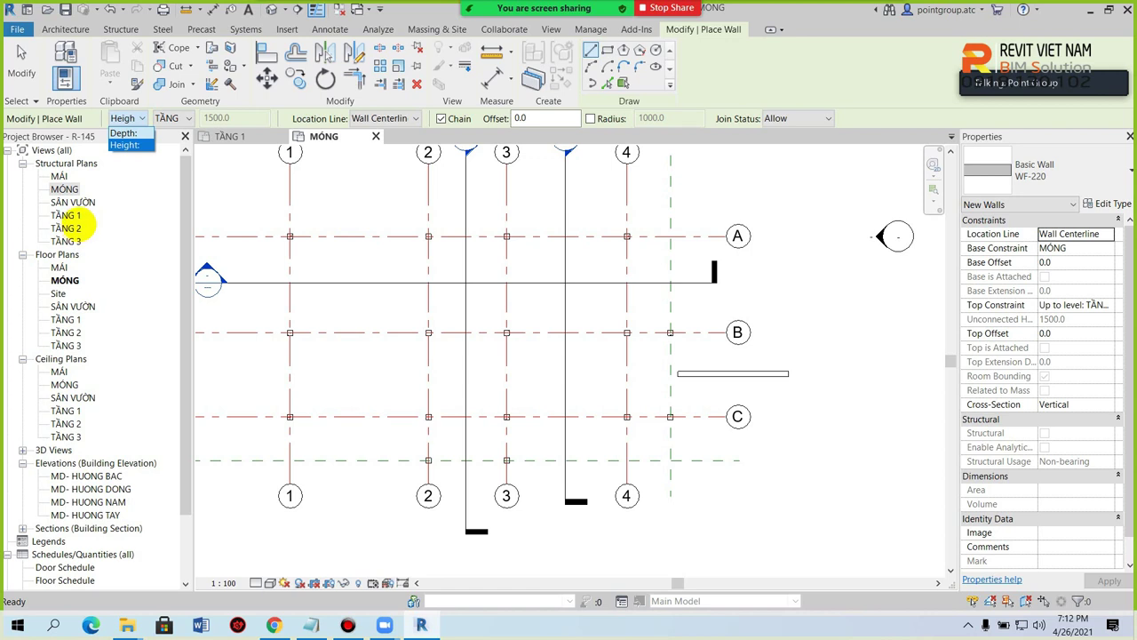
{"action": "left_click", "coordinate": [126, 145]}
{"action": "left_click", "coordinate": [172, 118]}
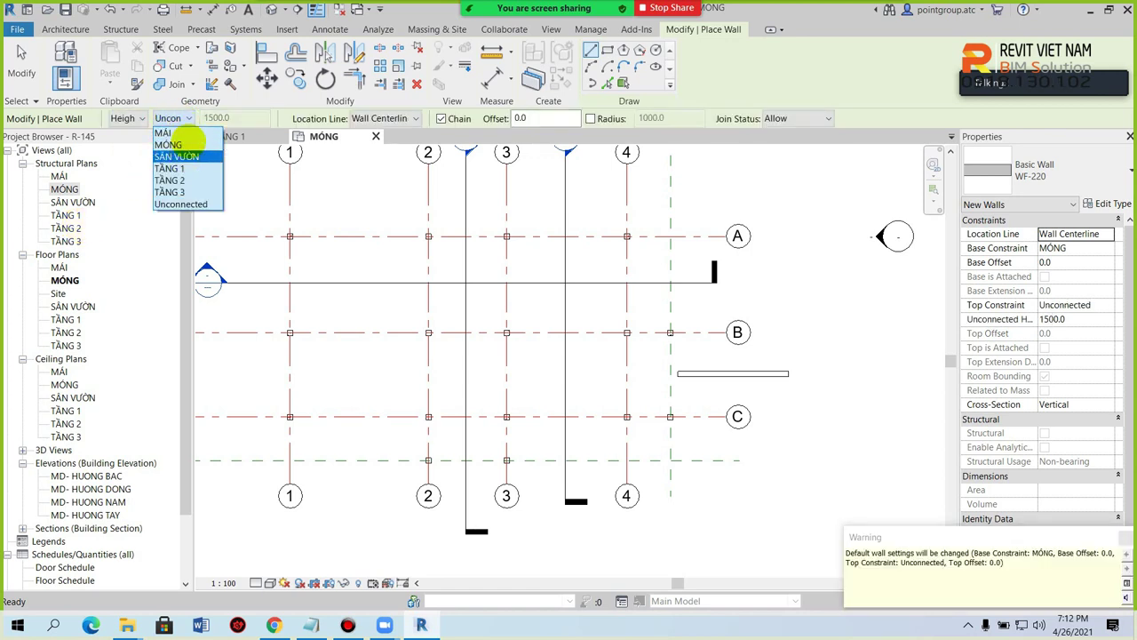
{"action": "left_click", "coordinate": [169, 173]}
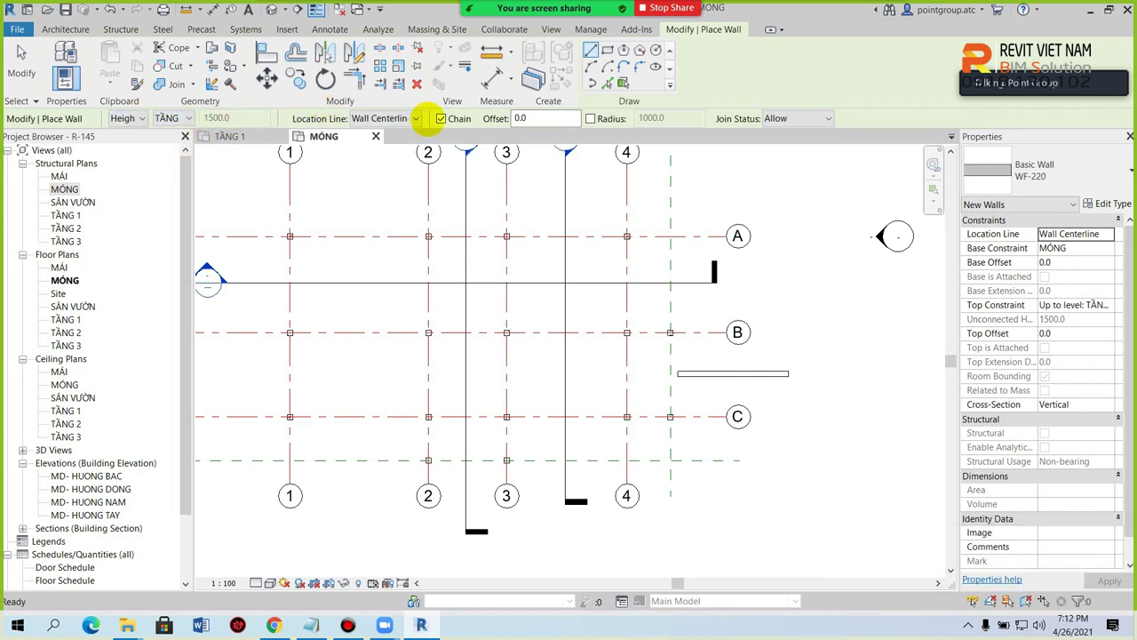
{"action": "left_click", "coordinate": [396, 119]}
{"action": "left_click", "coordinate": [384, 133]}
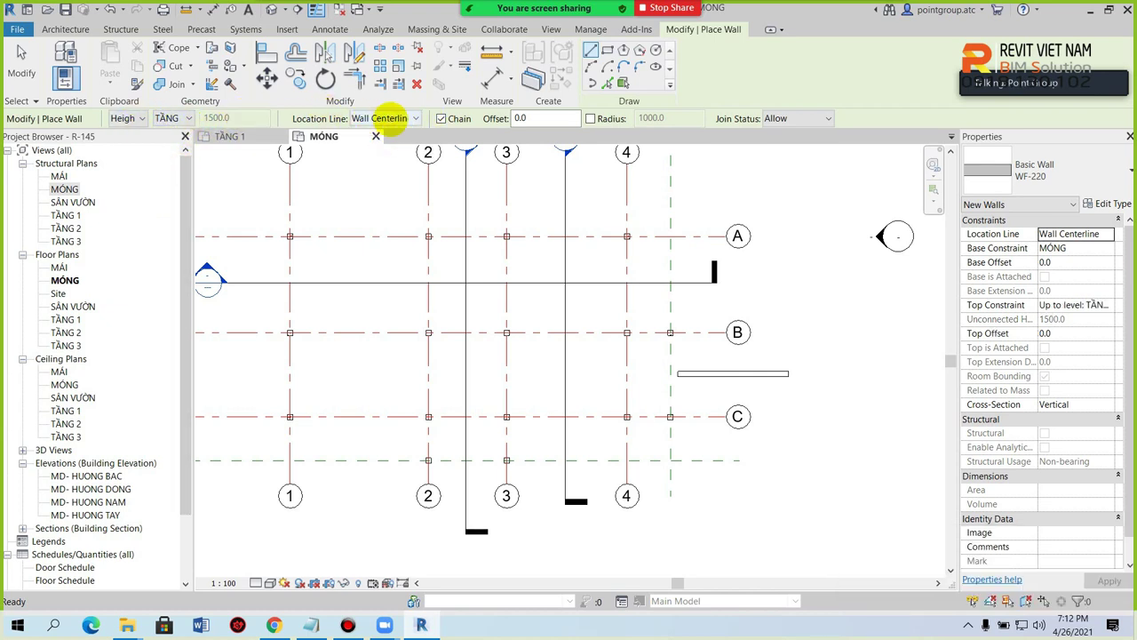
{"action": "left_click", "coordinate": [394, 120]}
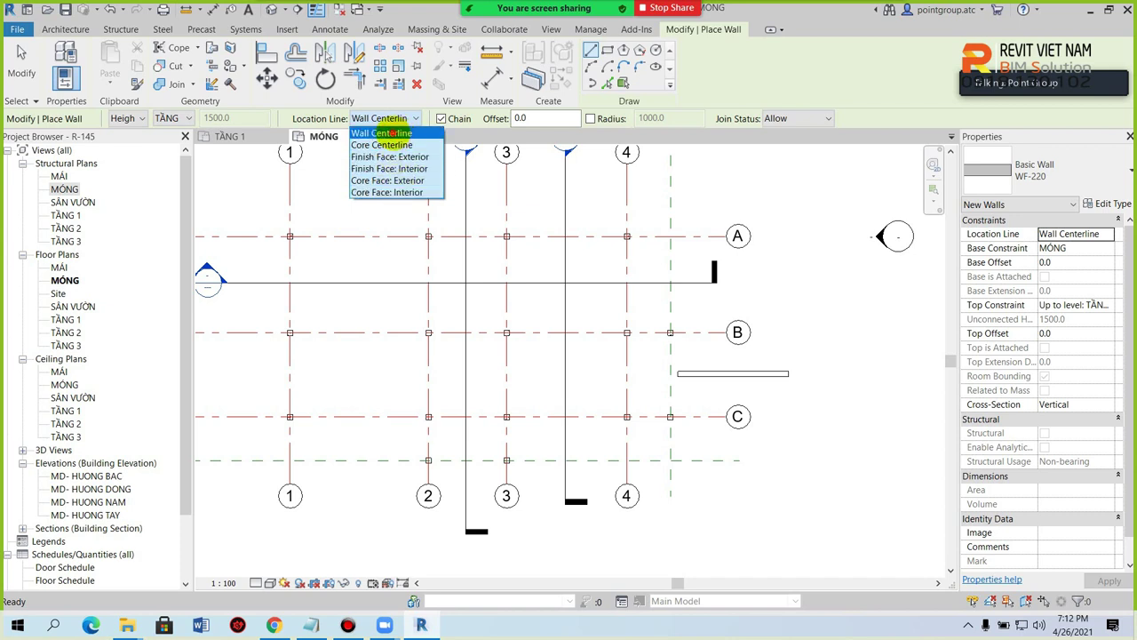
{"action": "left_click", "coordinate": [392, 134]}
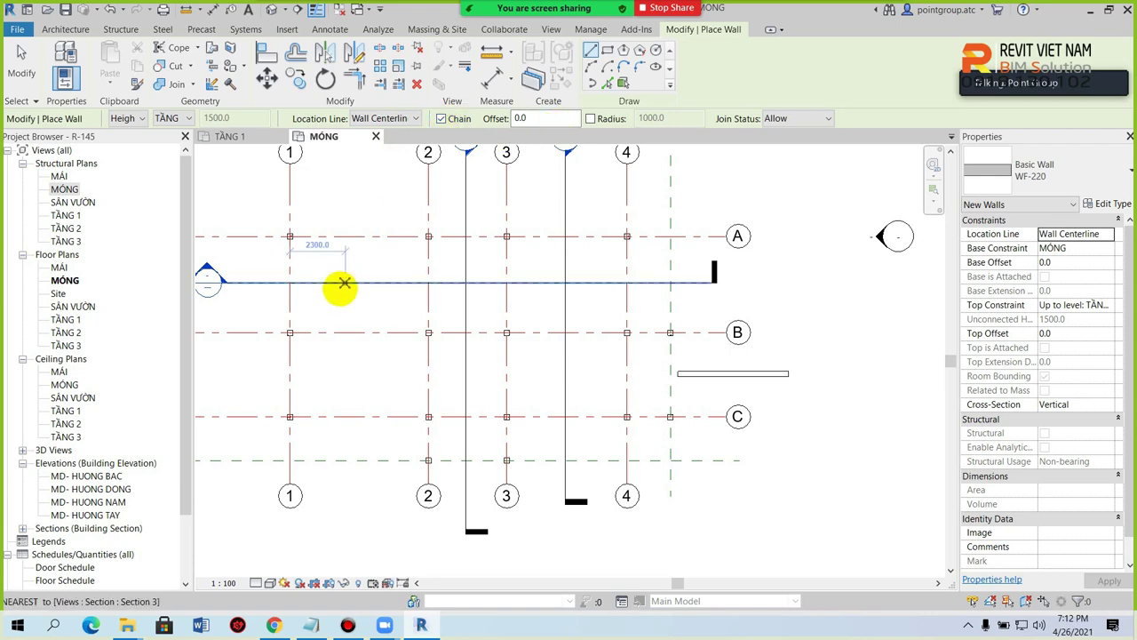
Step: Draw the first foundation wall along grid A from the grid 1/A column, undoing the stray downward segment
{"action": "scroll", "coordinate": [330, 275], "scroll_direction": "up", "scroll_amount": 2}
{"action": "scroll", "coordinate": [302, 284], "scroll_direction": "up", "scroll_amount": 2}
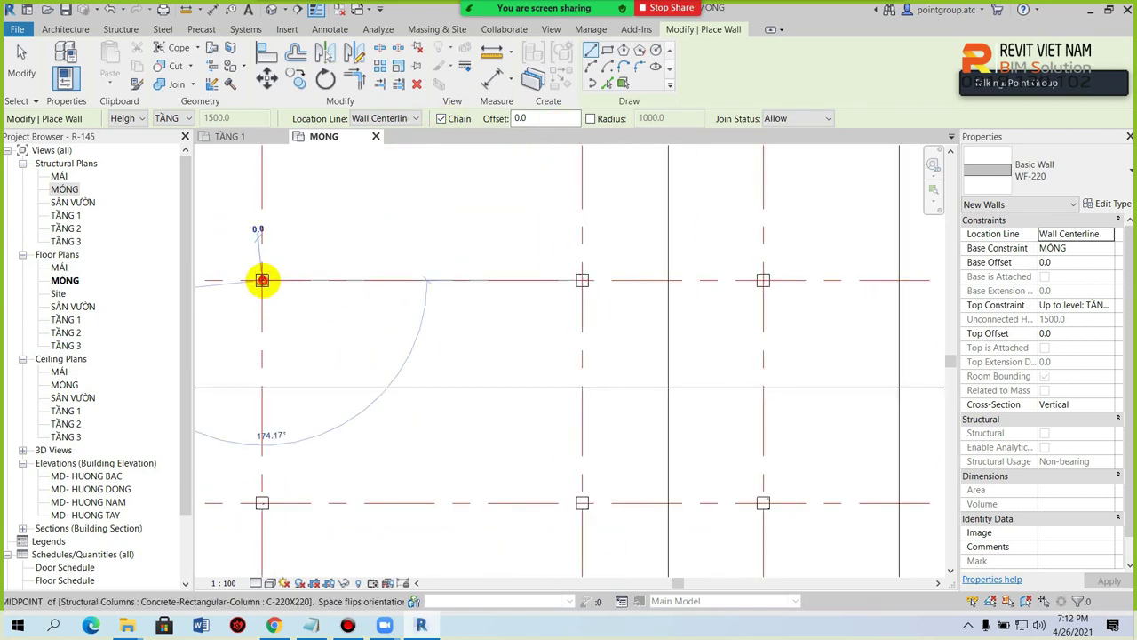
{"action": "left_click", "coordinate": [262, 280]}
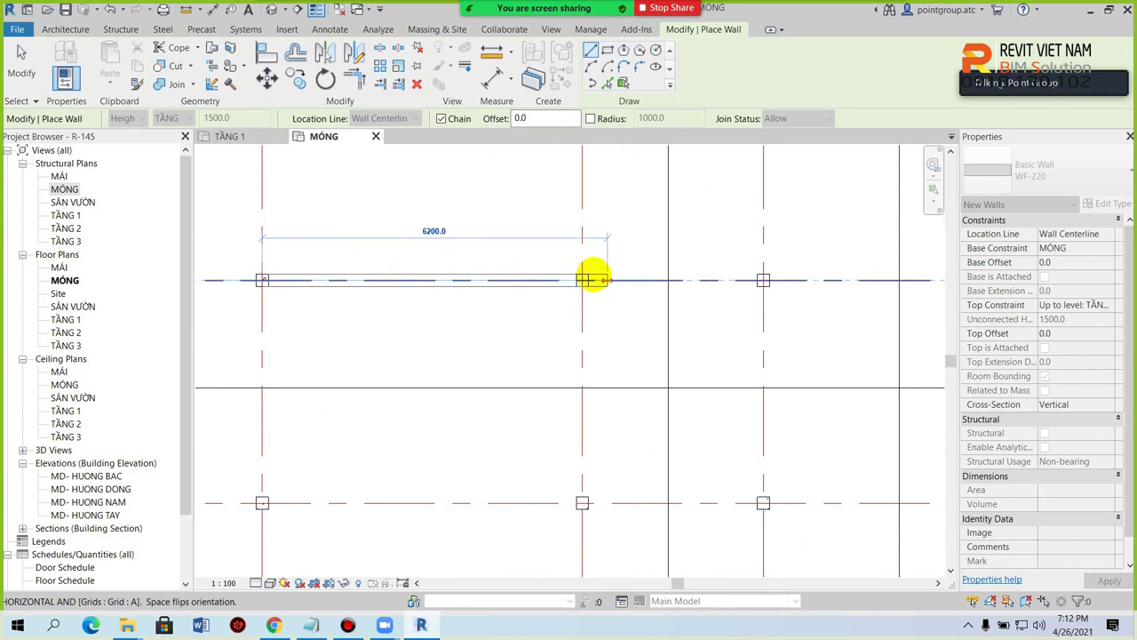
{"action": "scroll", "coordinate": [444, 271], "scroll_direction": "up", "scroll_amount": 2}
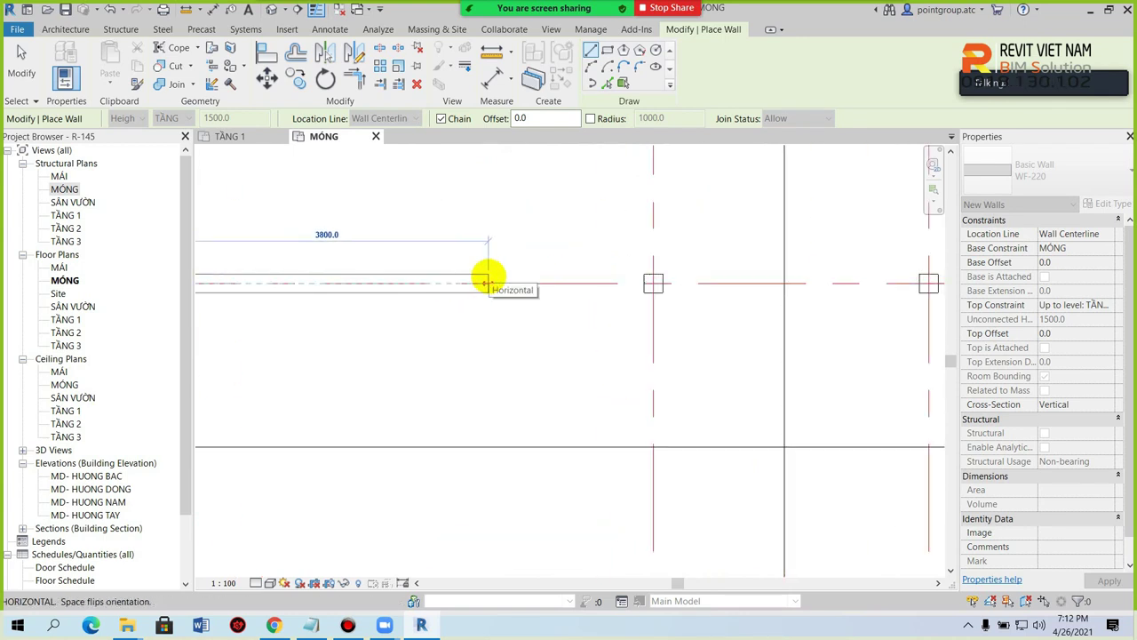
{"action": "left_click", "coordinate": [486, 283]}
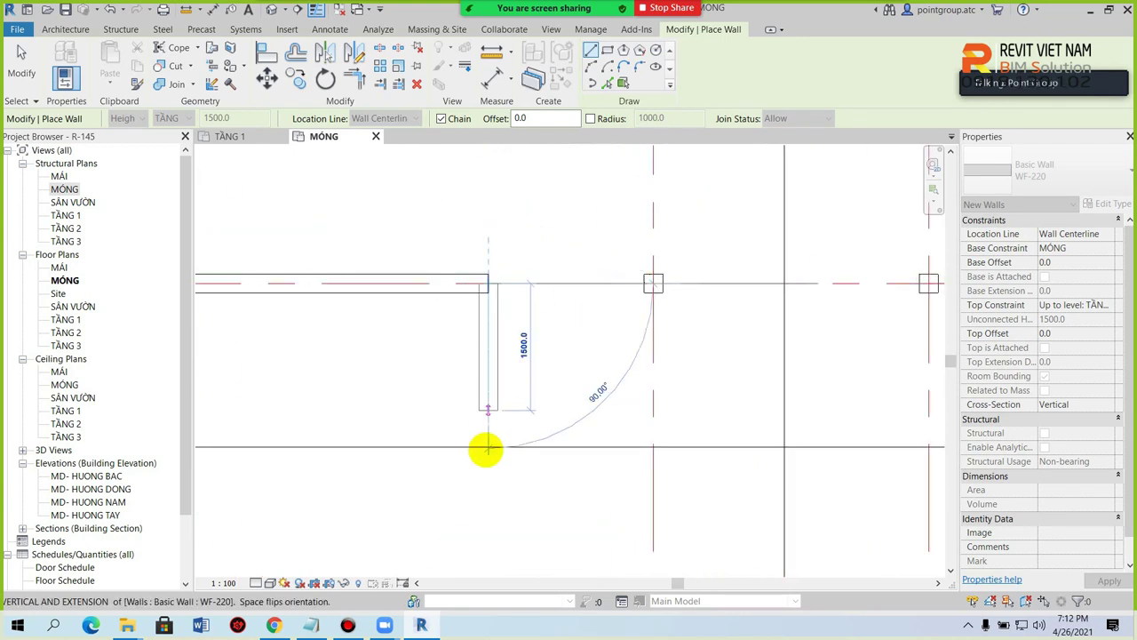
{"action": "left_click", "coordinate": [487, 459]}
{"action": "key", "text": "Escape"}
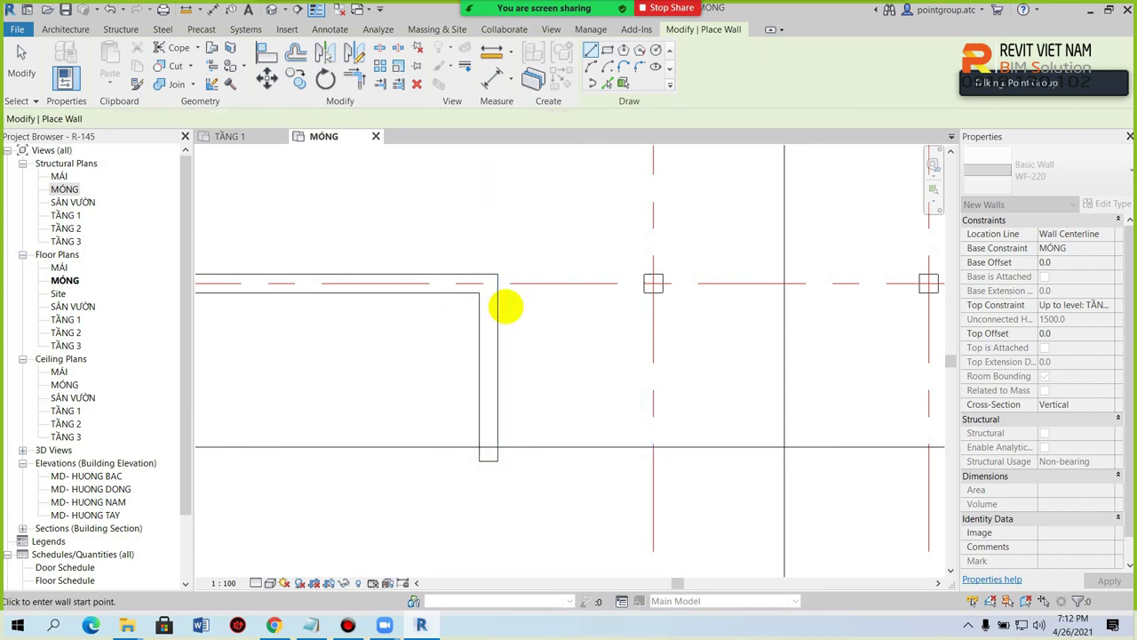
{"action": "key", "text": "ctrl+z"}
{"action": "key", "text": "w"}
{"action": "key", "text": "a"}
Step: Draw the remaining foundation walls along grid A from column to column, then stop drawing
{"action": "scroll", "coordinate": [504, 289], "scroll_direction": "down", "scroll_amount": 2}
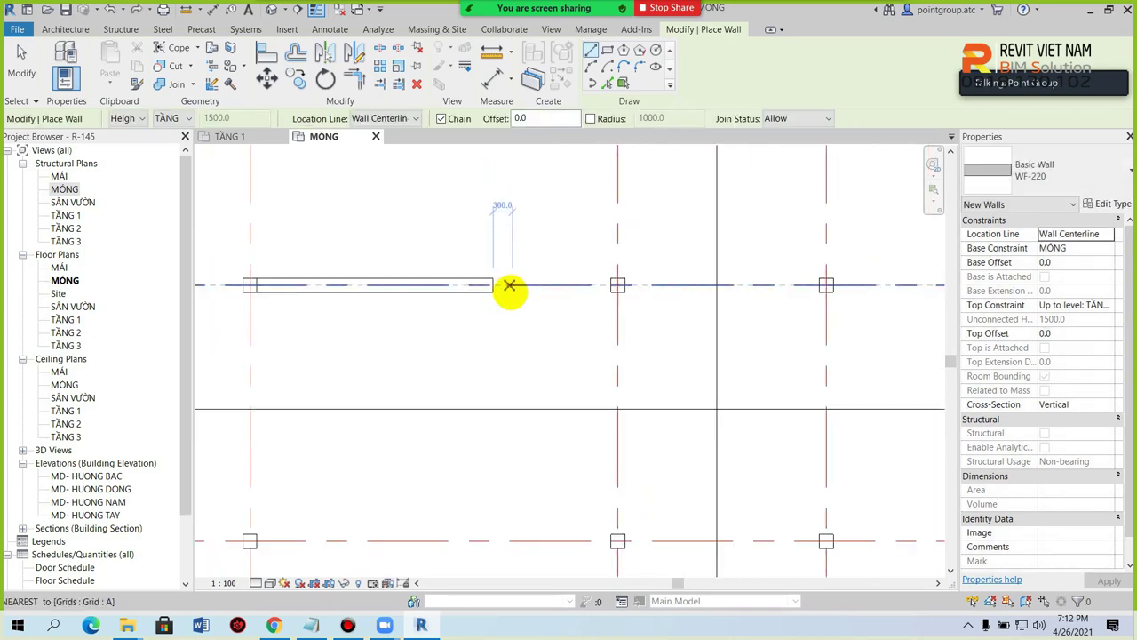
{"action": "scroll", "coordinate": [504, 289], "scroll_direction": "up", "scroll_amount": 2}
{"action": "scroll", "coordinate": [502, 231], "scroll_direction": "up", "scroll_amount": 1}
{"action": "middle_click_drag", "start_coordinate": [502, 231], "coordinate": [549, 248]}
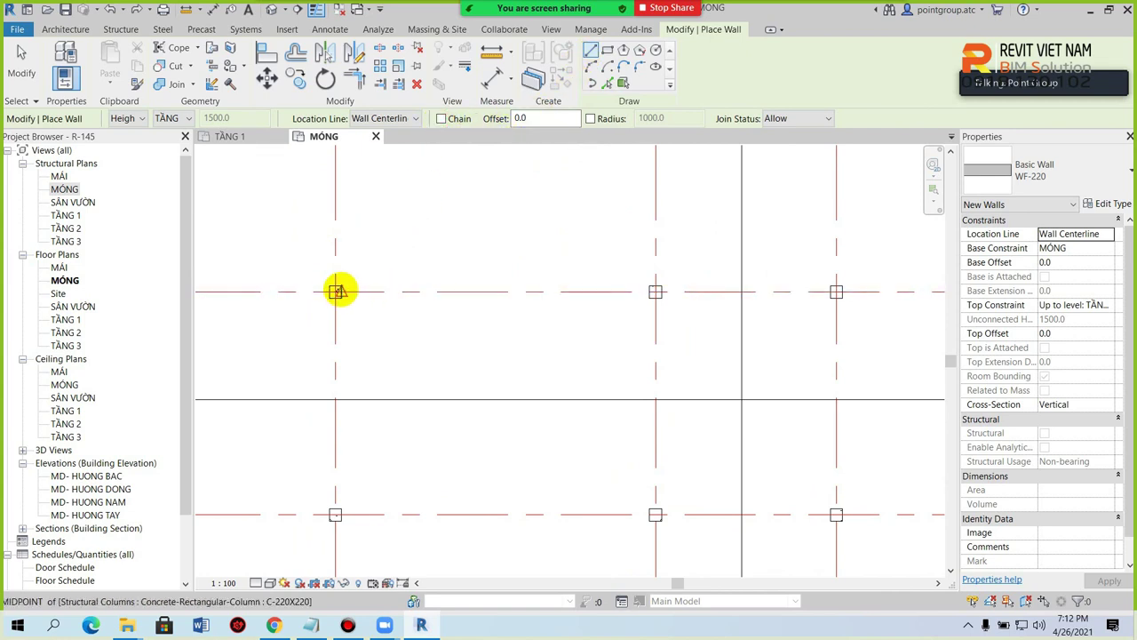
{"action": "left_click", "coordinate": [340, 291]}
{"action": "scroll", "coordinate": [616, 291], "scroll_direction": "up", "scroll_amount": 2}
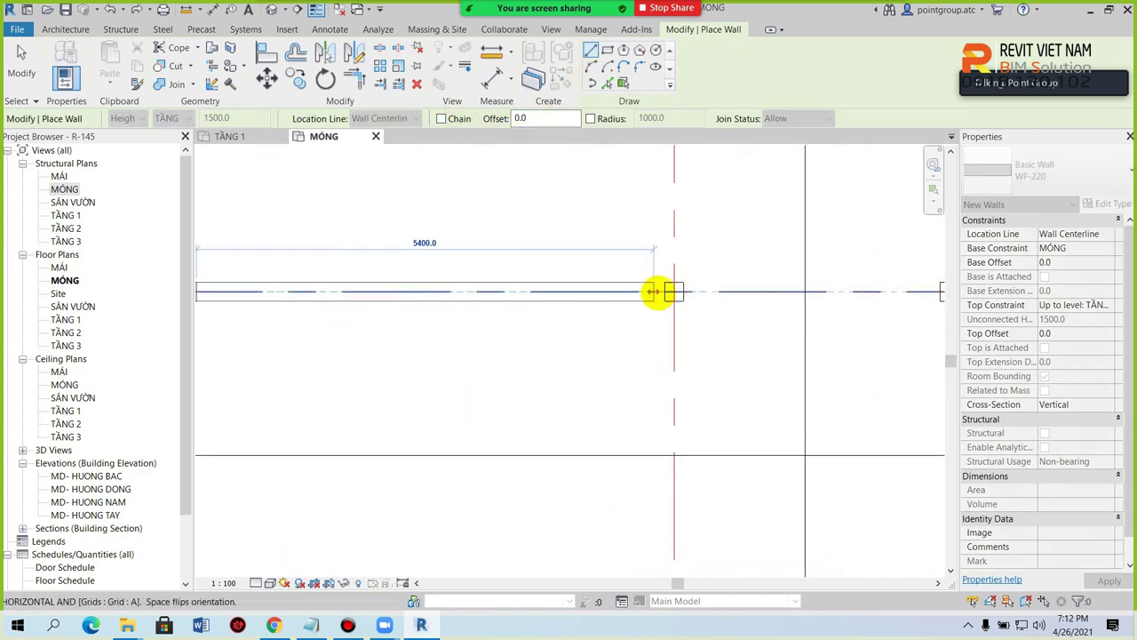
{"action": "left_click", "coordinate": [665, 291]}
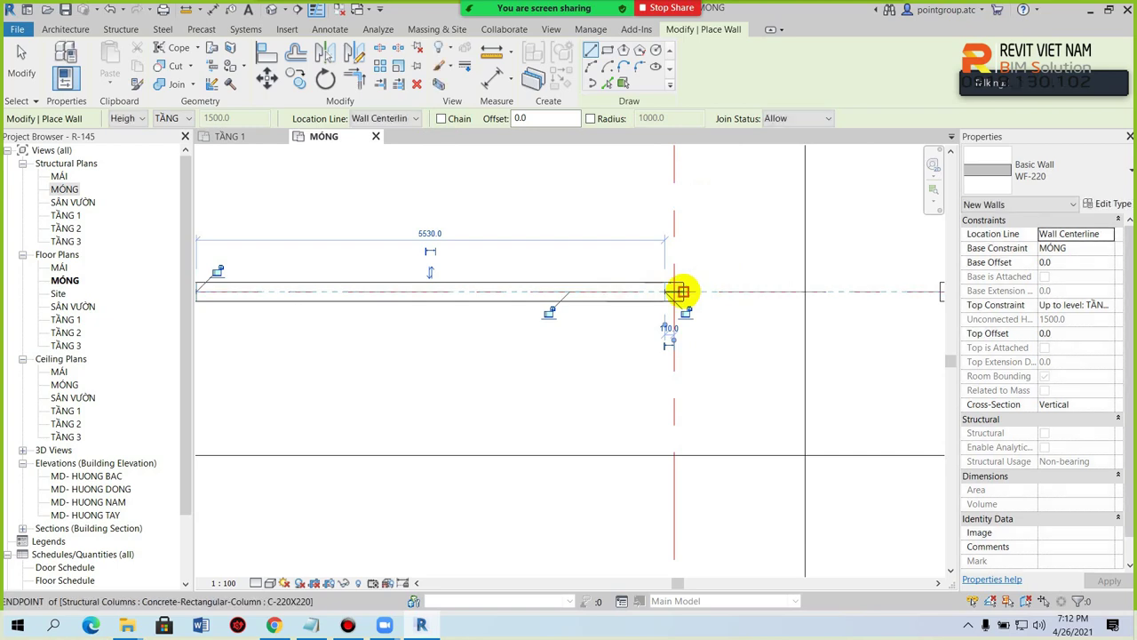
{"action": "left_click", "coordinate": [681, 291]}
{"action": "scroll", "coordinate": [804, 292], "scroll_direction": "up", "scroll_amount": 2}
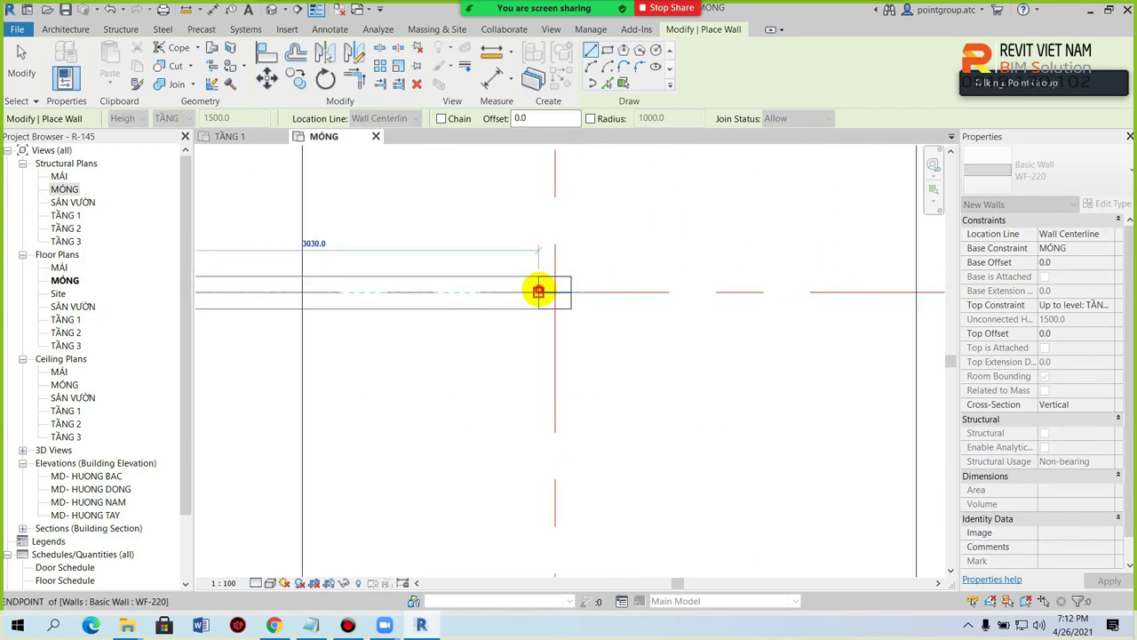
{"action": "scroll", "coordinate": [571, 308], "scroll_direction": "down", "scroll_amount": 1}
{"action": "left_click", "coordinate": [578, 297]}
{"action": "left_click", "coordinate": [587, 297]}
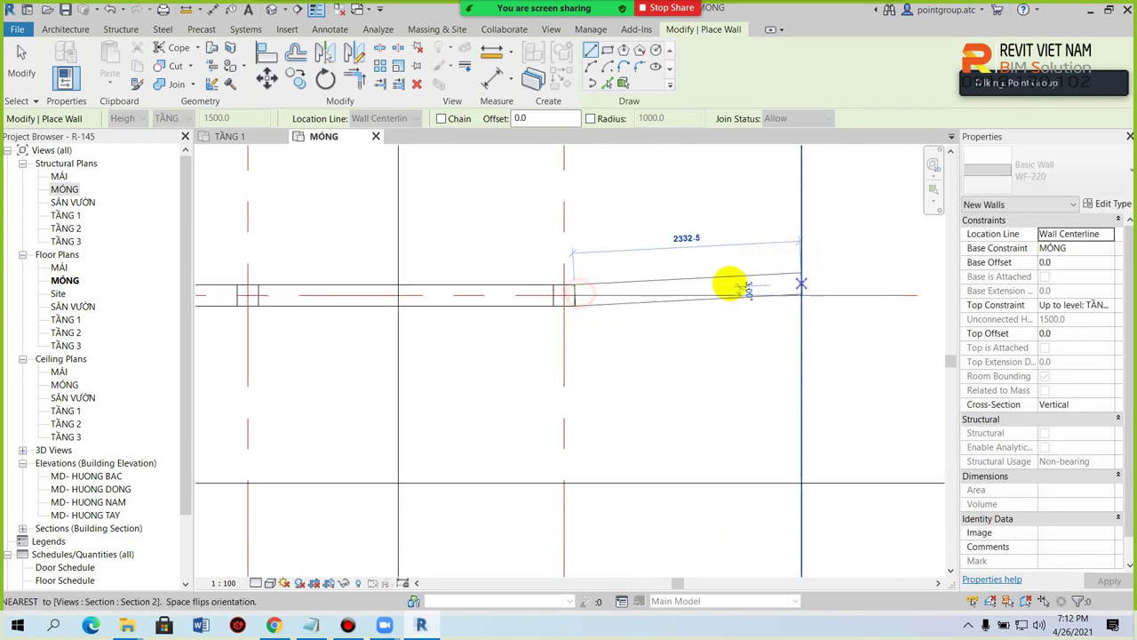
{"action": "scroll", "coordinate": [787, 287], "scroll_direction": "up", "scroll_amount": 1}
{"action": "left_click", "coordinate": [679, 295]}
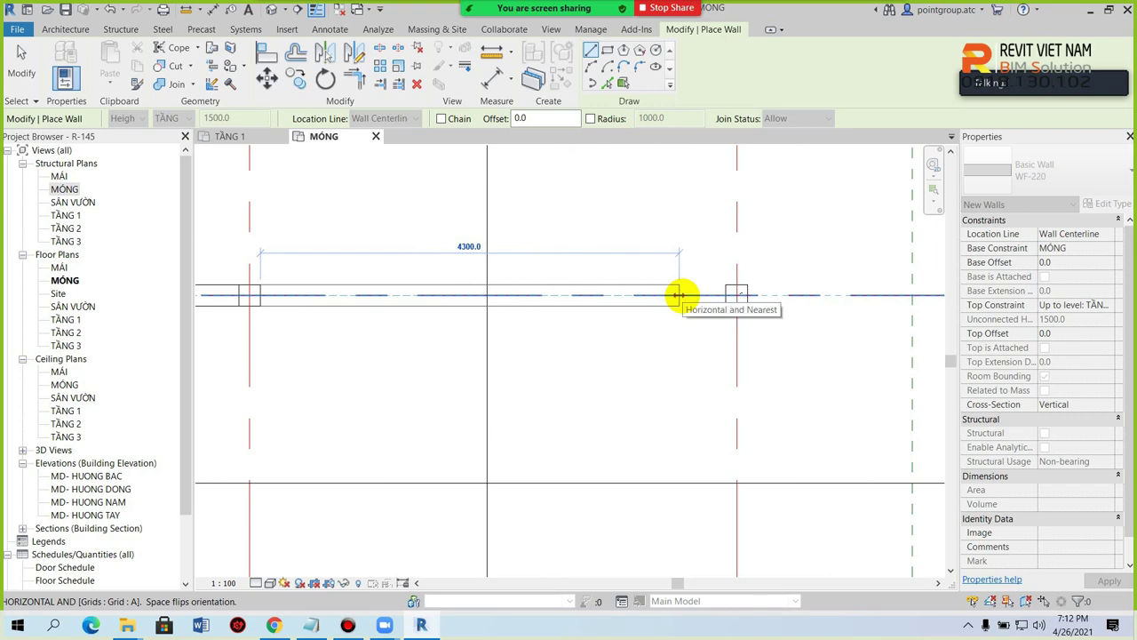
{"action": "scroll", "coordinate": [702, 294], "scroll_direction": "up", "scroll_amount": 1}
{"action": "left_click", "coordinate": [736, 294]}
{"action": "key", "text": "Escape"}
Step: In the 3D view, select the three foundation walls between the pile caps
{"action": "left_click", "coordinate": [297, 9]}
{"action": "mouse_move", "coordinate": [599, 456]}
{"action": "middle_mouse_down", "text": "shift"}
{"action": "mouse_move", "coordinate": [464, 452]}
{"action": "mouse_move", "coordinate": [732, 426]}
{"action": "middle_mouse_up", "text": "shift"}
{"action": "scroll", "coordinate": [636, 398], "scroll_direction": "up", "scroll_amount": 5}
{"action": "scroll", "coordinate": [636, 399], "scroll_direction": "up", "scroll_amount": 4}
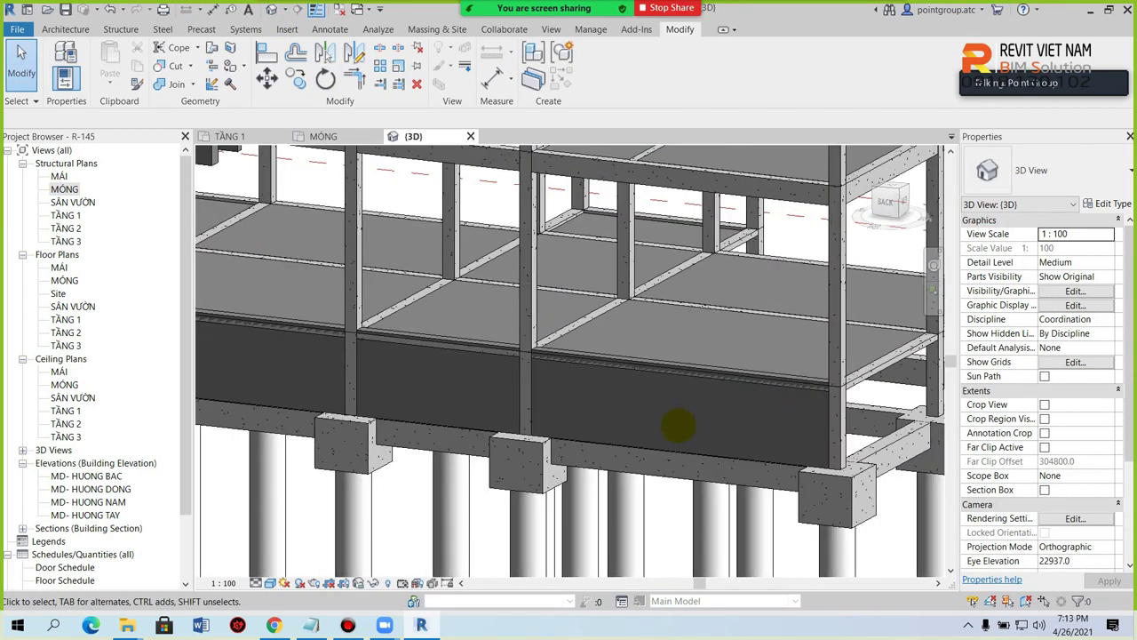
{"action": "left_click", "coordinate": [655, 439]}
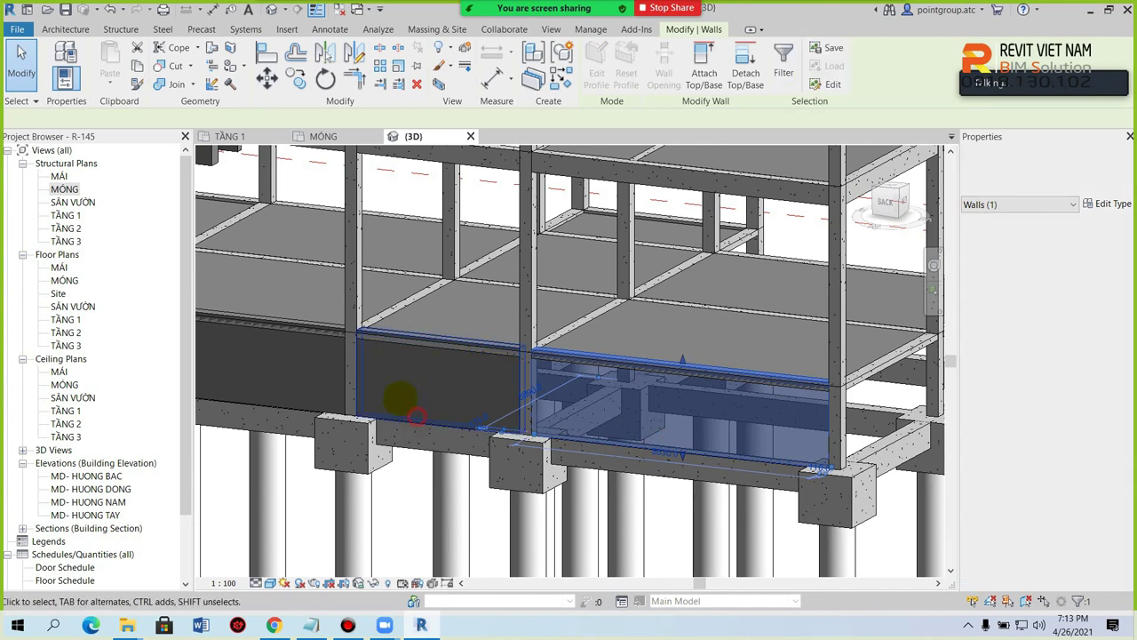
{"action": "left_click", "coordinate": [415, 415], "text": "ctrl"}
{"action": "scroll", "coordinate": [446, 359], "scroll_direction": "up", "scroll_amount": 2}
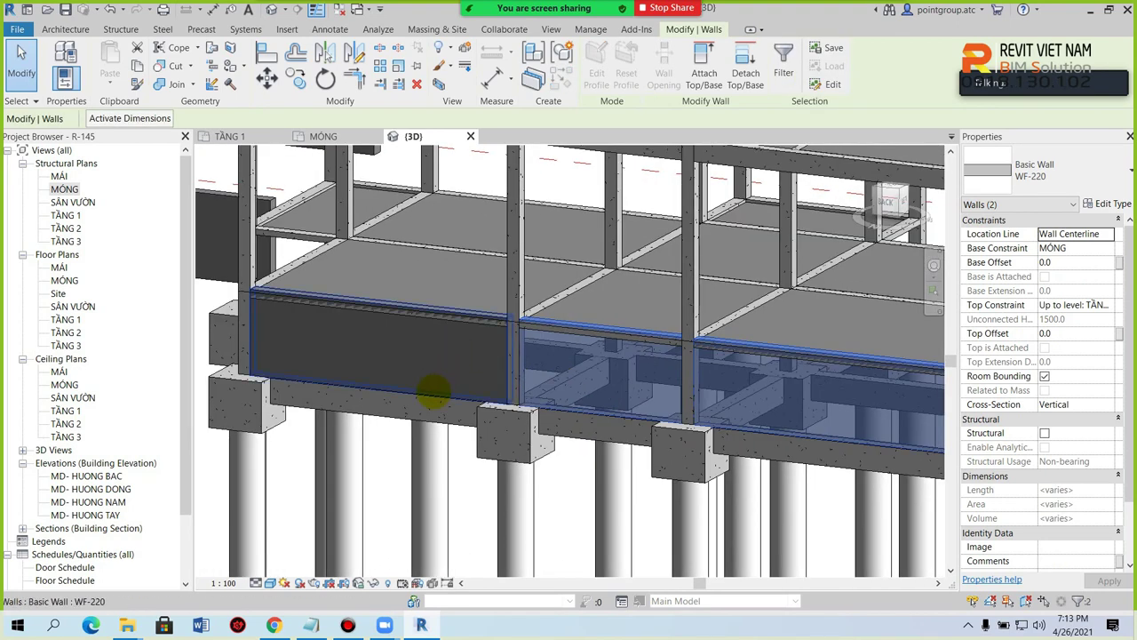
{"action": "left_click", "coordinate": [435, 384], "text": "ctrl"}
Step: Set the three walls' Top Offset to -150, then deselect and pick one wall to check
{"action": "left_click", "coordinate": [1068, 332]}
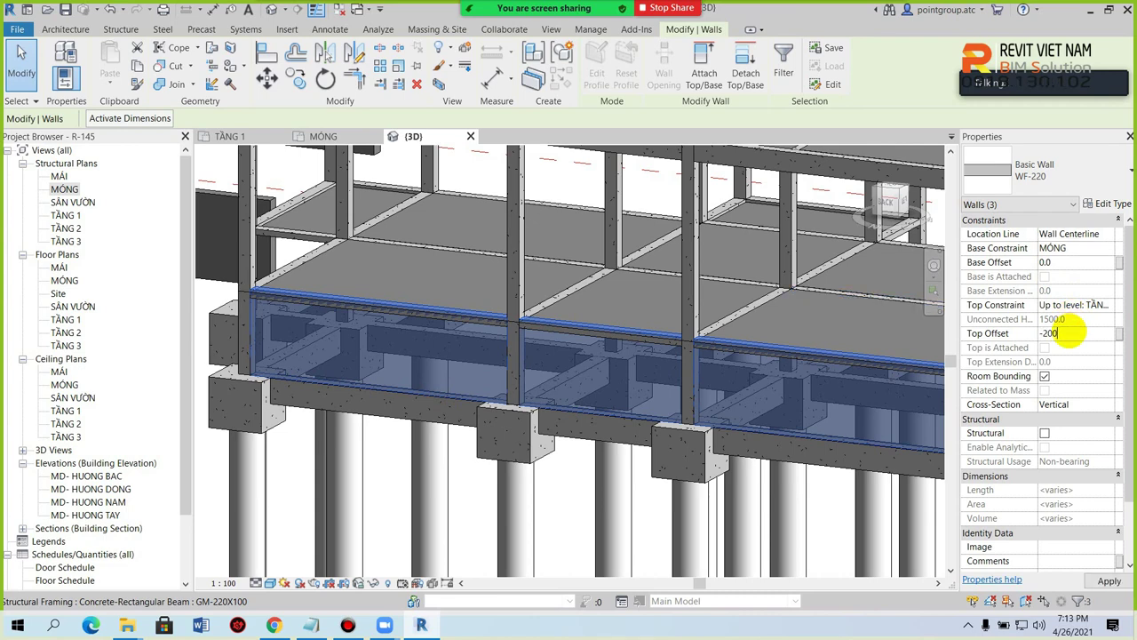
{"action": "scroll", "coordinate": [755, 355], "scroll_direction": "up", "scroll_amount": 2}
{"action": "scroll", "coordinate": [729, 355], "scroll_direction": "up", "scroll_amount": 2}
{"action": "left_click", "coordinate": [1081, 335]}
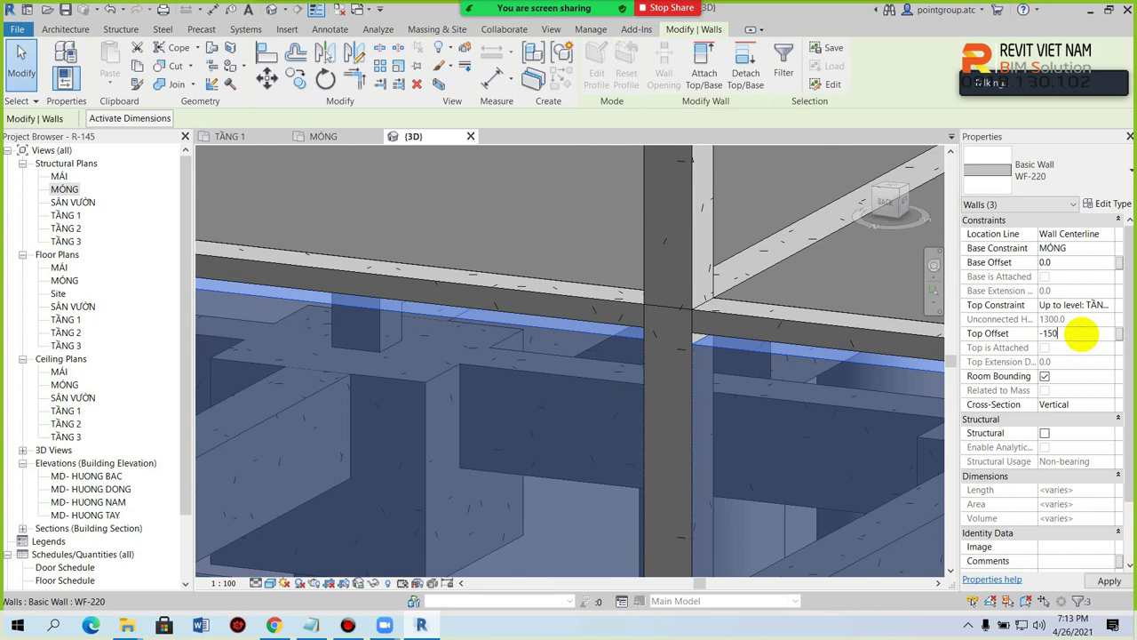
{"action": "key", "text": "Return"}
{"action": "key", "text": "Escape"}
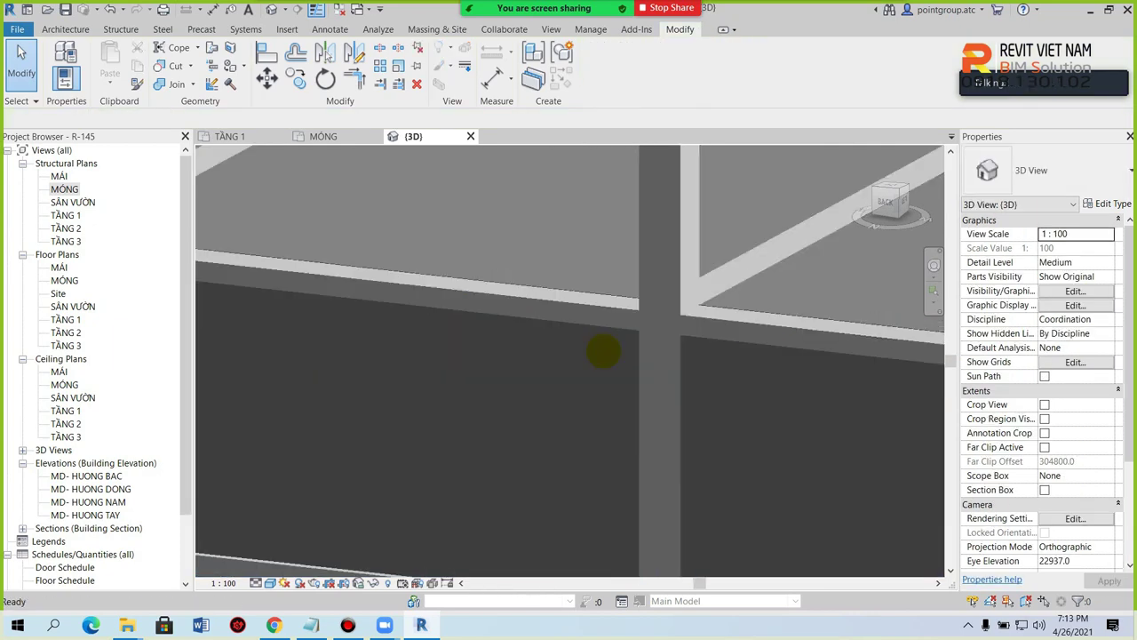
{"action": "scroll", "coordinate": [613, 356], "scroll_direction": "down", "scroll_amount": 3}
{"action": "left_click", "coordinate": [631, 382]}
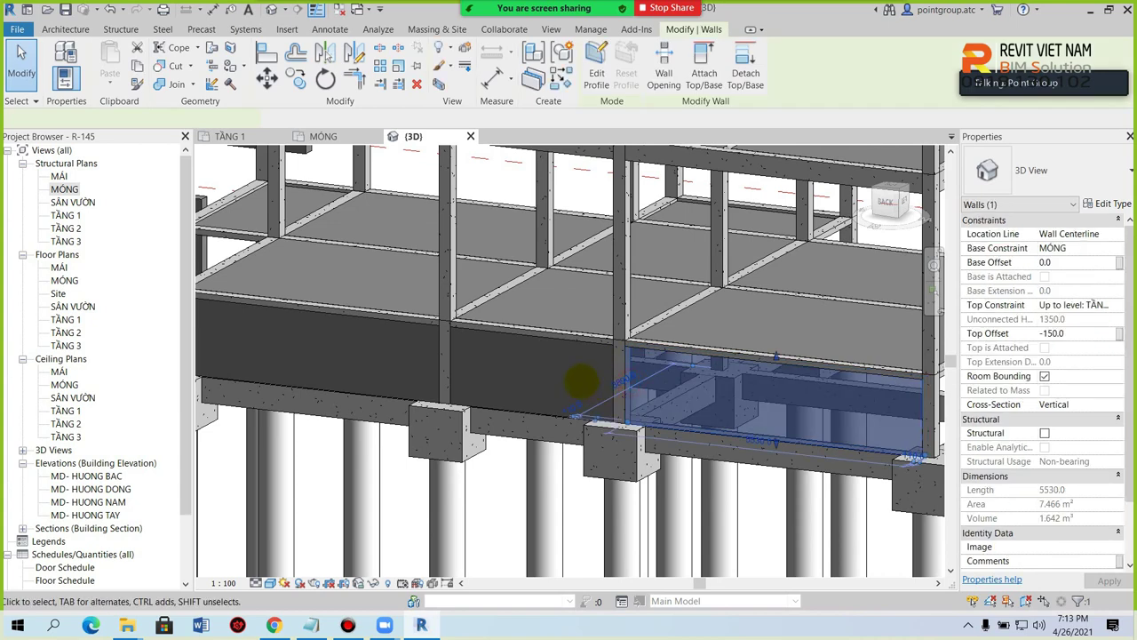
Step: Reselect the three foundation walls in 3D to verify their -150 top offset, then deselect
{"action": "middle_click_drag", "start_coordinate": [589, 386], "coordinate": [609, 400], "text": "shift"}
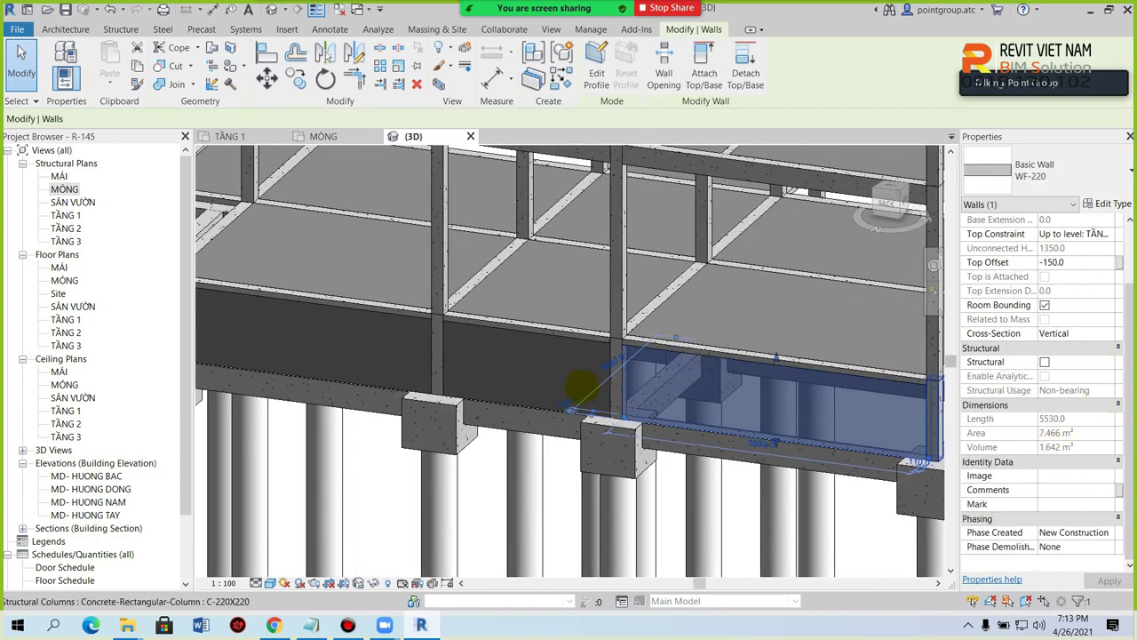
{"action": "left_click", "coordinate": [531, 336], "text": "ctrl"}
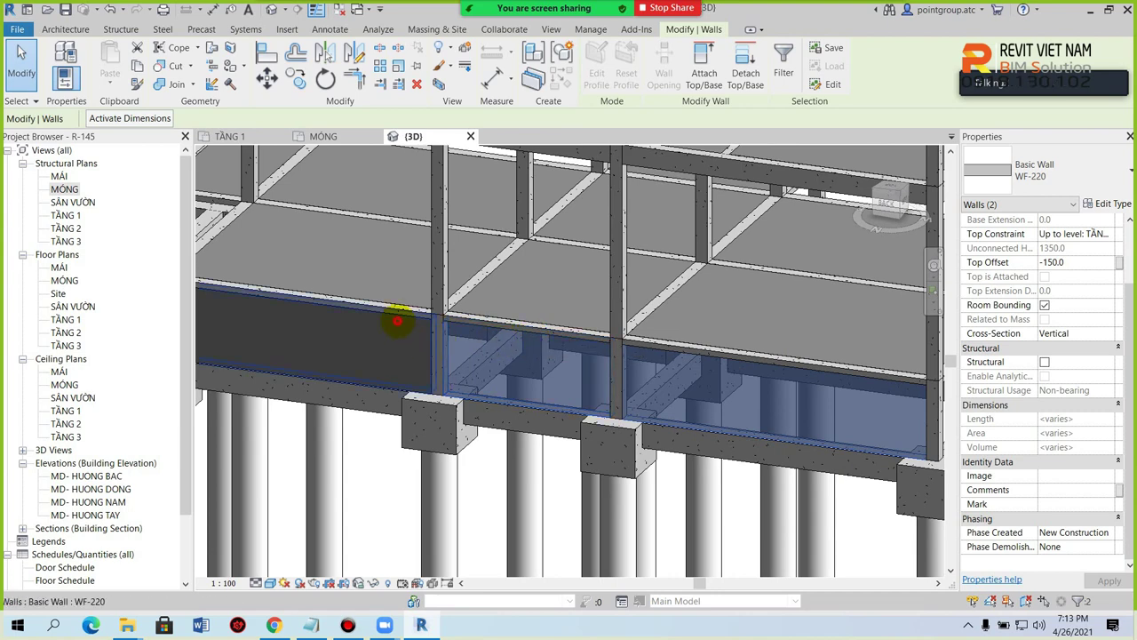
{"action": "left_click", "coordinate": [397, 320], "text": "ctrl"}
{"action": "key", "text": "Escape"}
{"action": "left_click", "coordinate": [695, 361]}
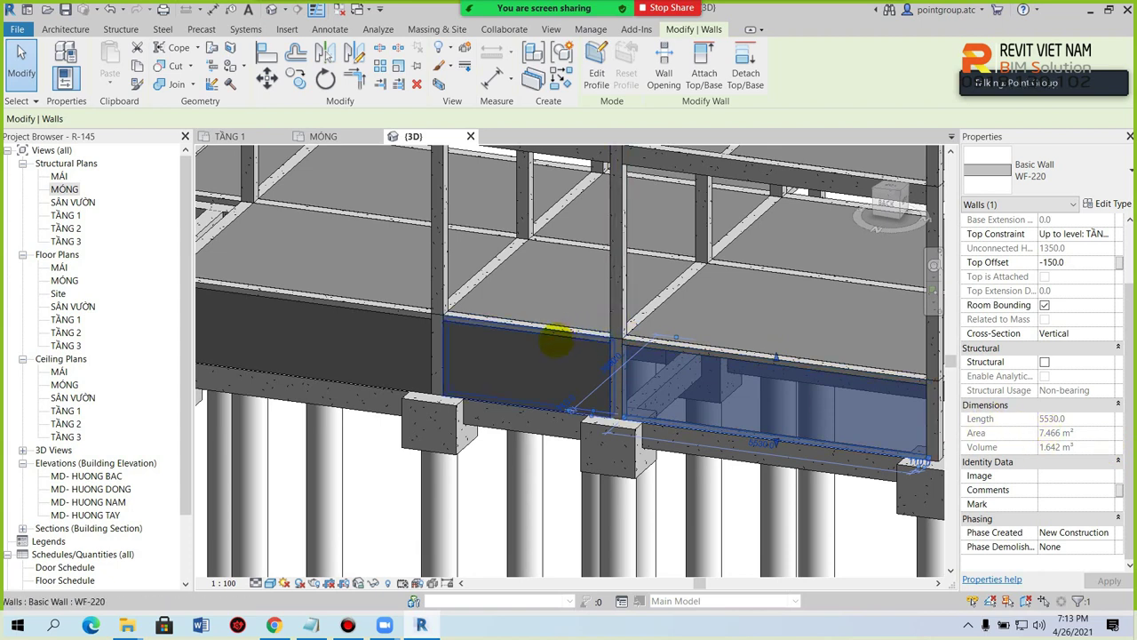
{"action": "left_click", "coordinate": [587, 360], "text": "ctrl"}
{"action": "left_click", "coordinate": [367, 313], "text": "ctrl"}
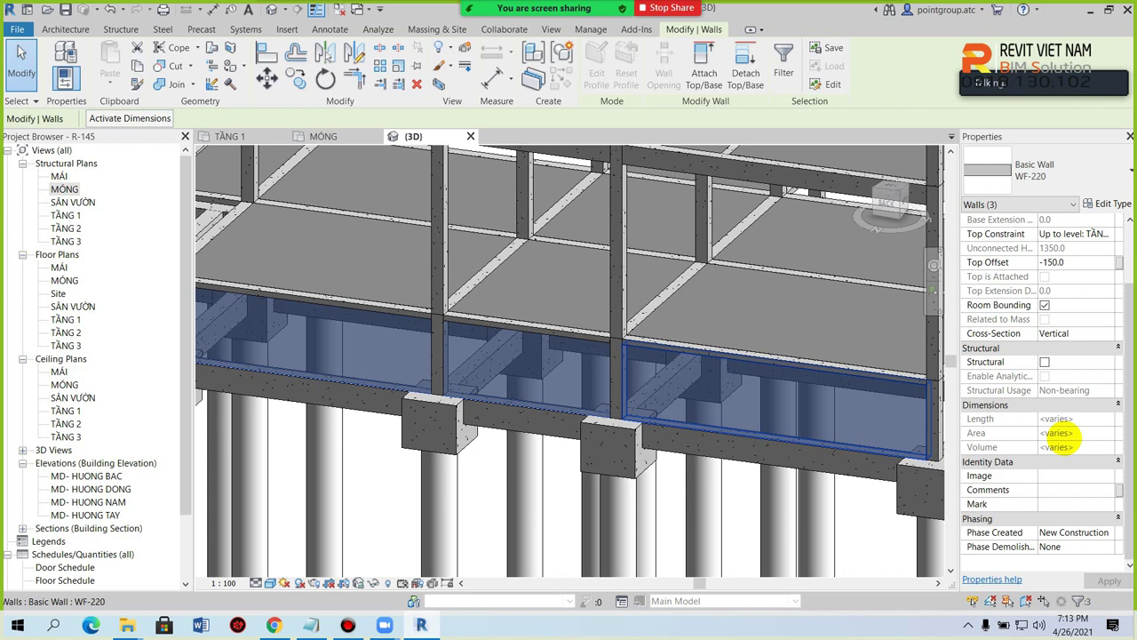
{"action": "left_click", "coordinate": [892, 433]}
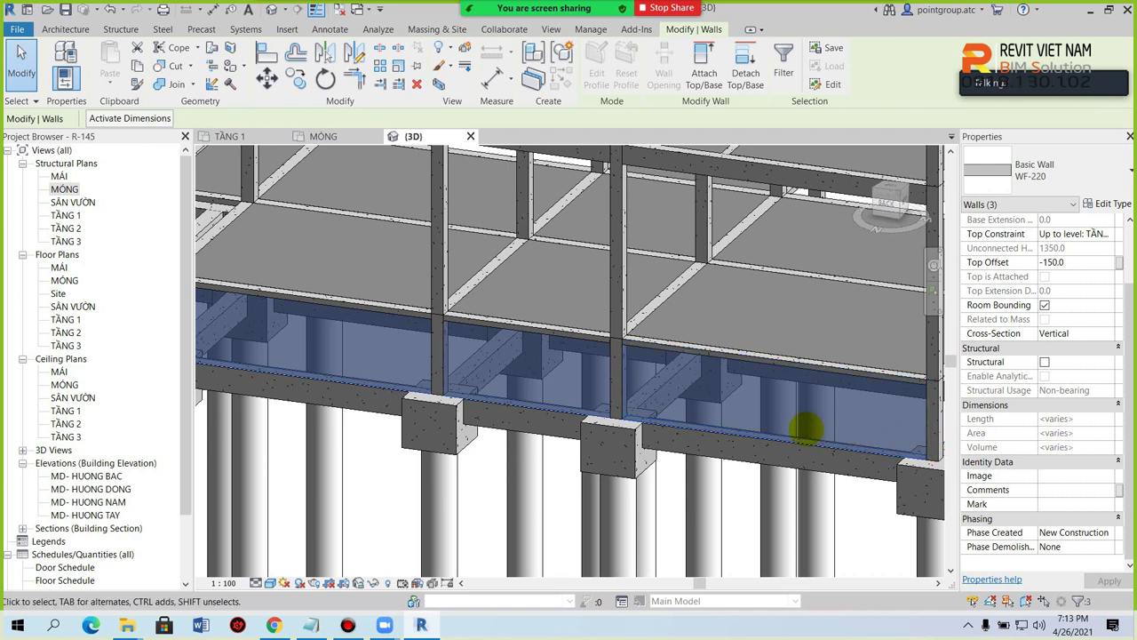
{"action": "key", "text": "Escape"}
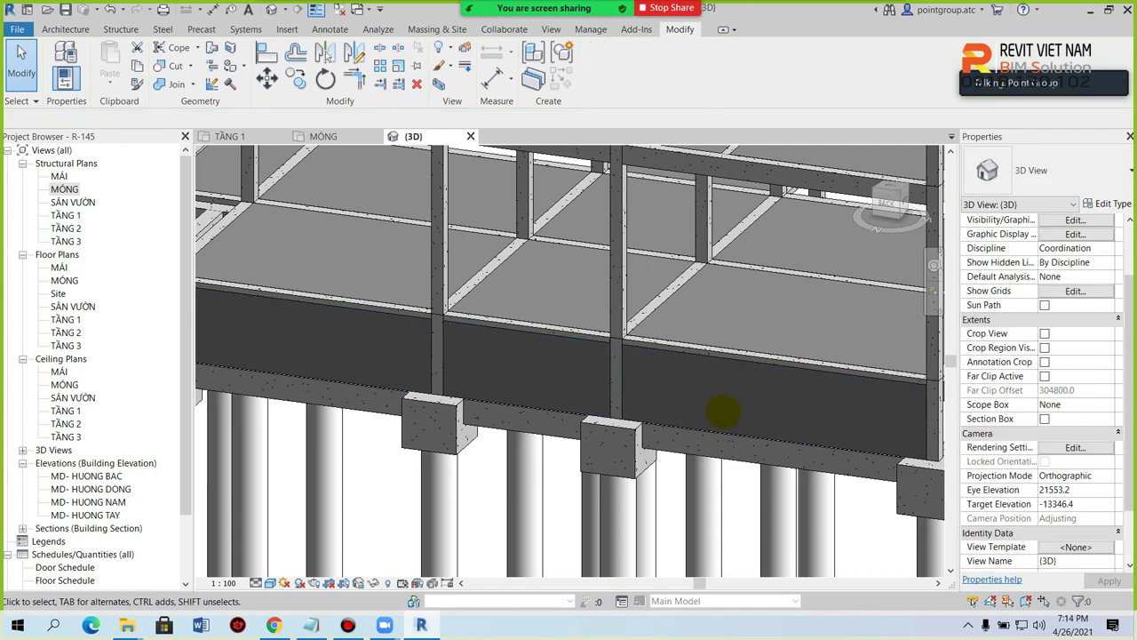
Step: Open the MÓNG structural plan and then the MÓNG floor plan
{"action": "scroll", "coordinate": [725, 422], "scroll_direction": "down", "scroll_amount": 3}
{"action": "scroll", "coordinate": [755, 422], "scroll_direction": "up", "scroll_amount": 2}
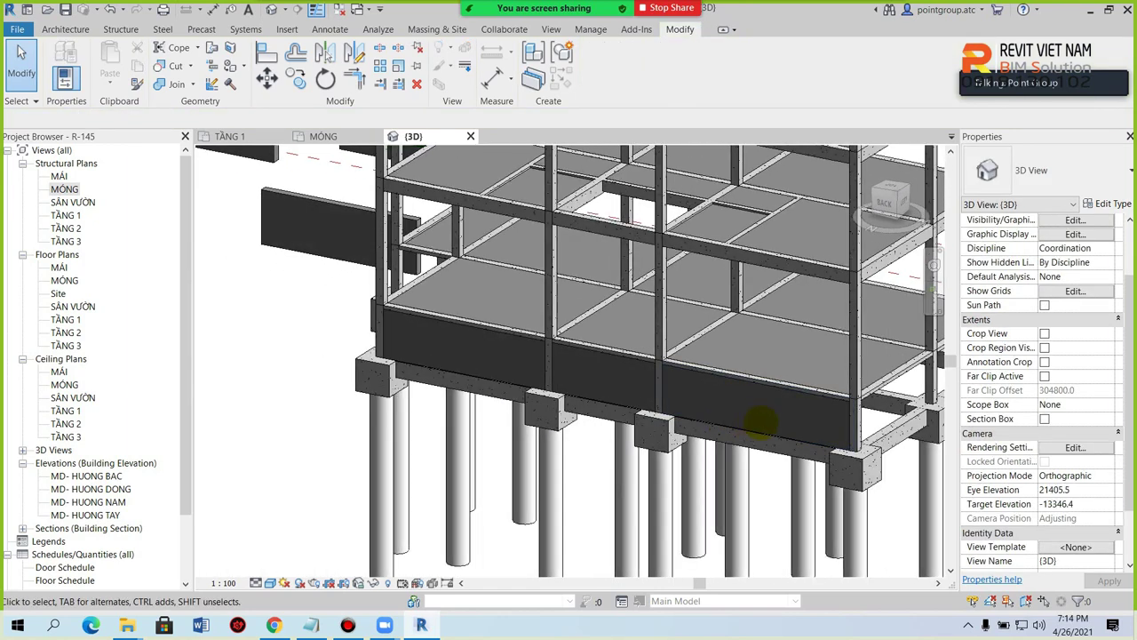
{"action": "double_click", "coordinate": [64, 189]}
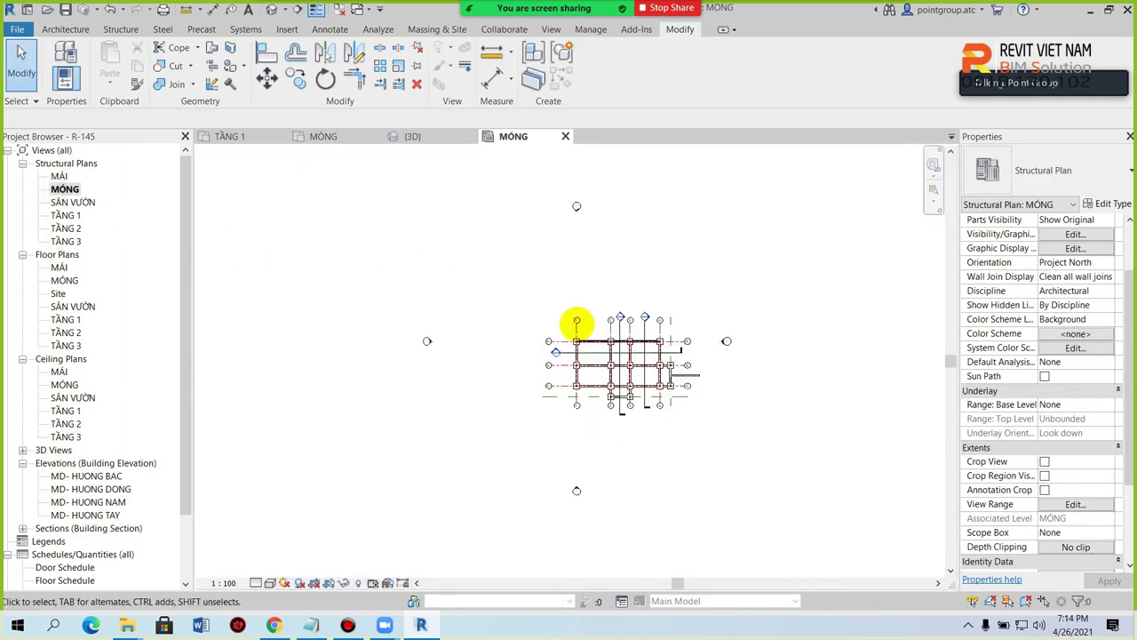
{"action": "scroll", "coordinate": [545, 359], "scroll_direction": "up", "scroll_amount": 3}
{"action": "scroll", "coordinate": [667, 350], "scroll_direction": "up", "scroll_amount": 1}
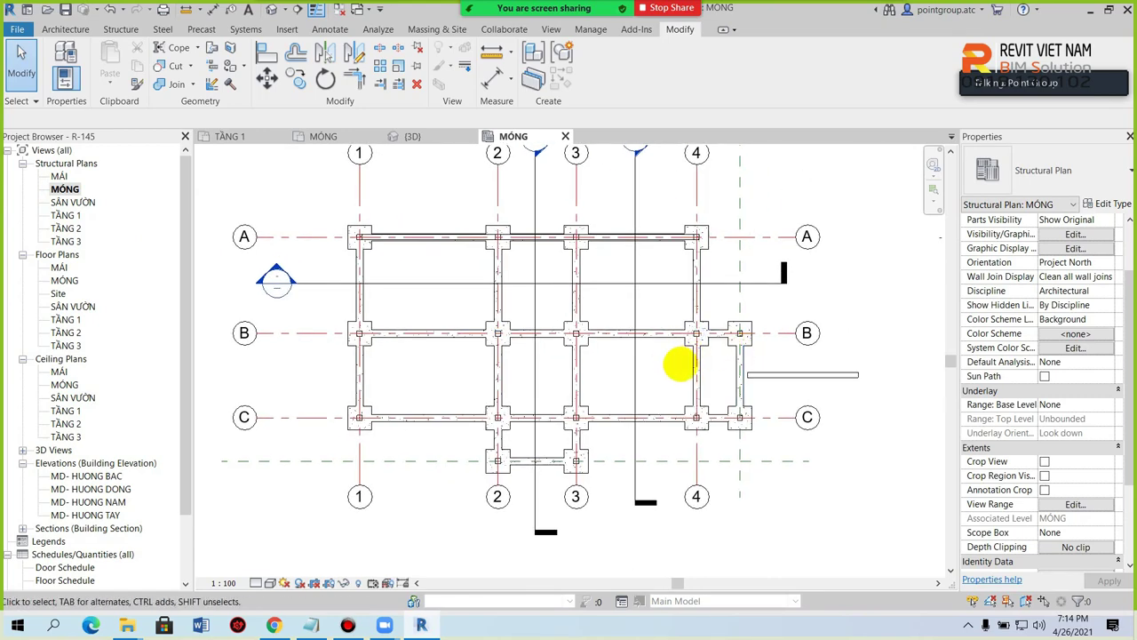
{"action": "double_click", "coordinate": [64, 280]}
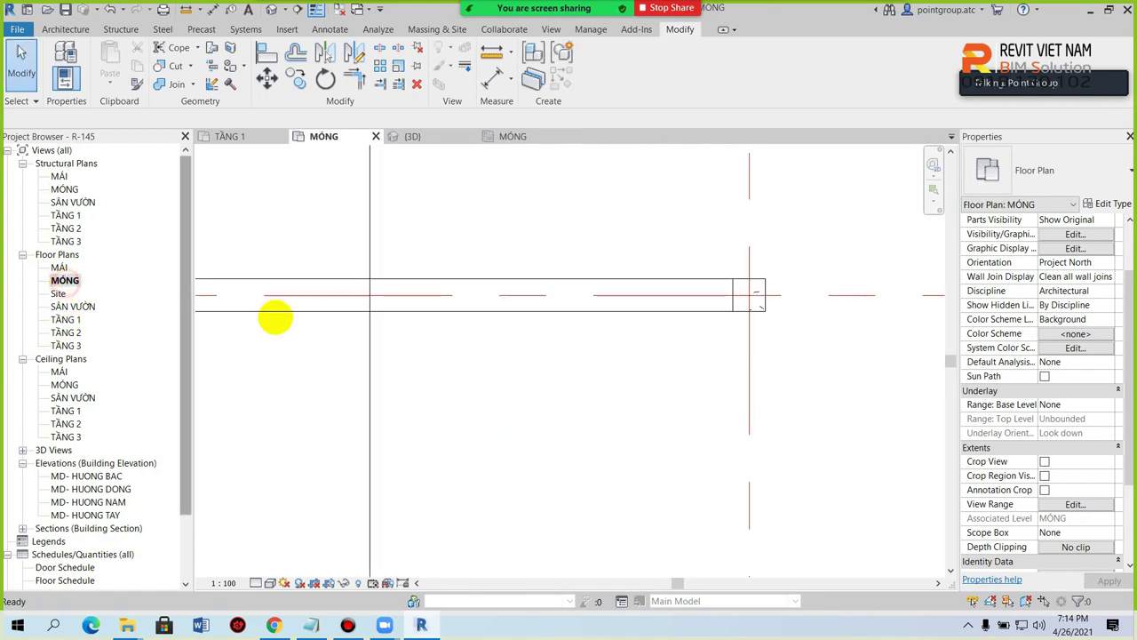
{"action": "scroll", "coordinate": [508, 340], "scroll_direction": "up", "scroll_amount": 2}
{"action": "scroll", "coordinate": [644, 297], "scroll_direction": "up", "scroll_amount": 2}
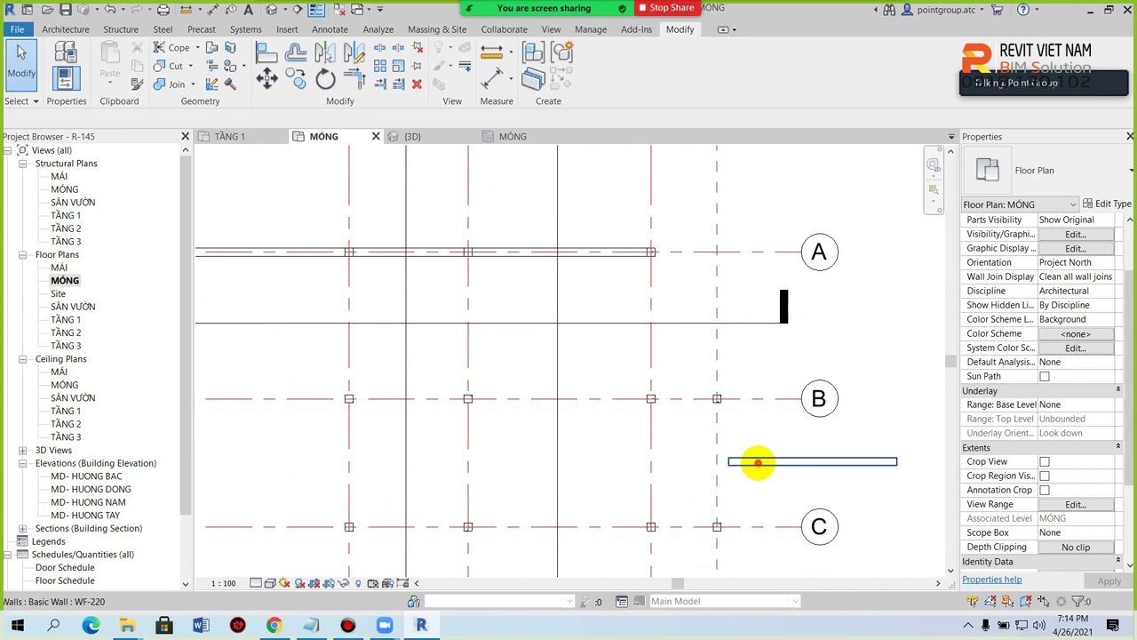
Step: Select the wall below grid B and start Create Similar walls with Chain enabled
{"action": "left_click", "coordinate": [754, 462]}
{"action": "scroll", "coordinate": [907, 262], "scroll_direction": "down", "scroll_amount": 2}
{"action": "left_click", "coordinate": [560, 78]}
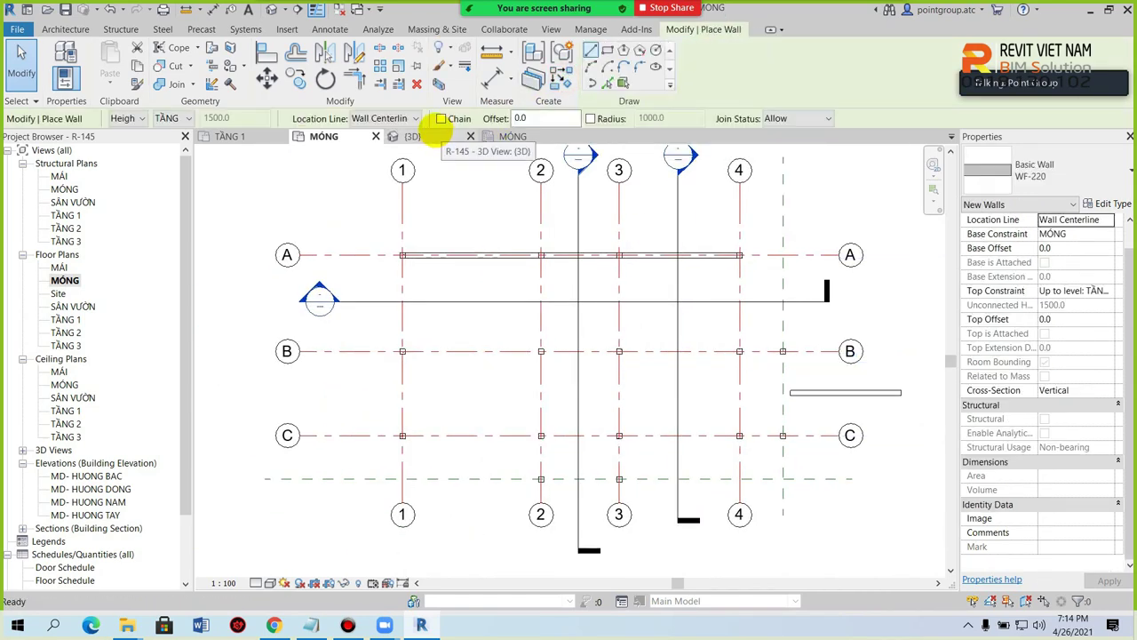
{"action": "left_click", "coordinate": [442, 118]}
{"action": "scroll", "coordinate": [417, 281], "scroll_direction": "up", "scroll_amount": 2}
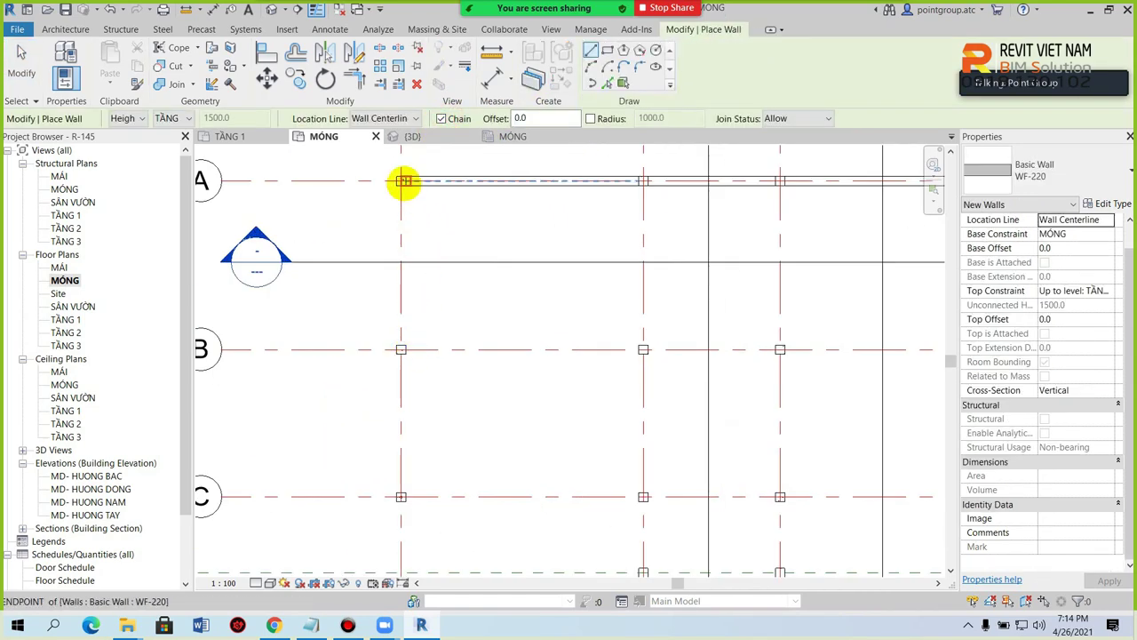
{"action": "scroll", "coordinate": [401, 177], "scroll_direction": "up", "scroll_amount": 2}
{"action": "scroll", "coordinate": [399, 182], "scroll_direction": "up", "scroll_amount": 2}
Step: Chain foundation walls from grid A down to grid C, along grid C, back up to A, and down again
{"action": "left_click", "coordinate": [398, 190]}
{"action": "scroll", "coordinate": [398, 204], "scroll_direction": "down", "scroll_amount": 2}
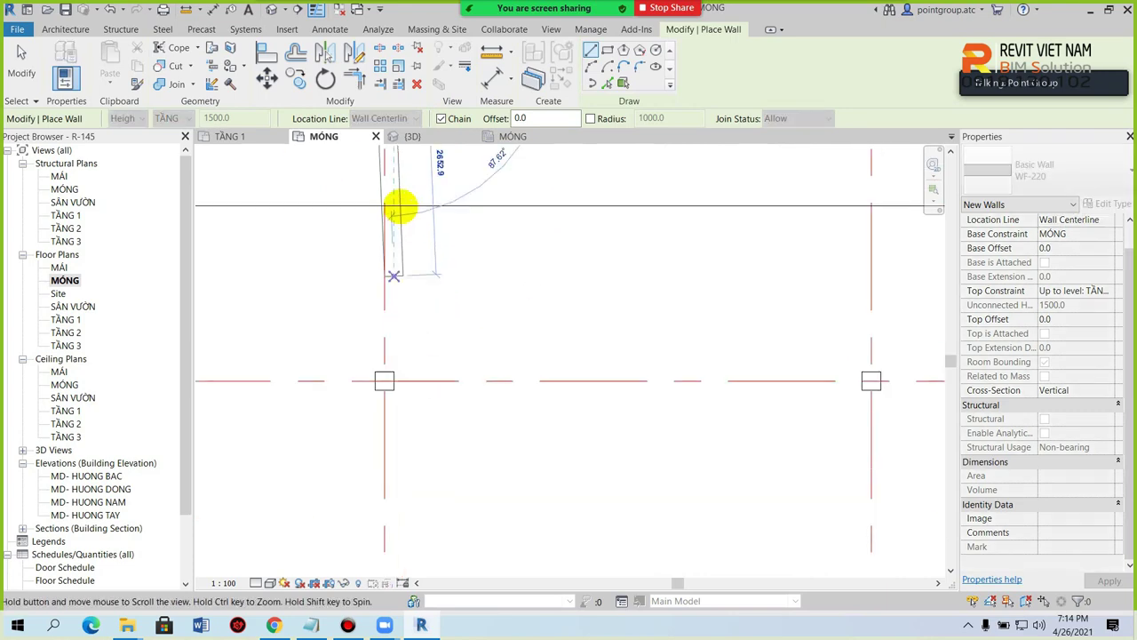
{"action": "left_click", "coordinate": [389, 482]}
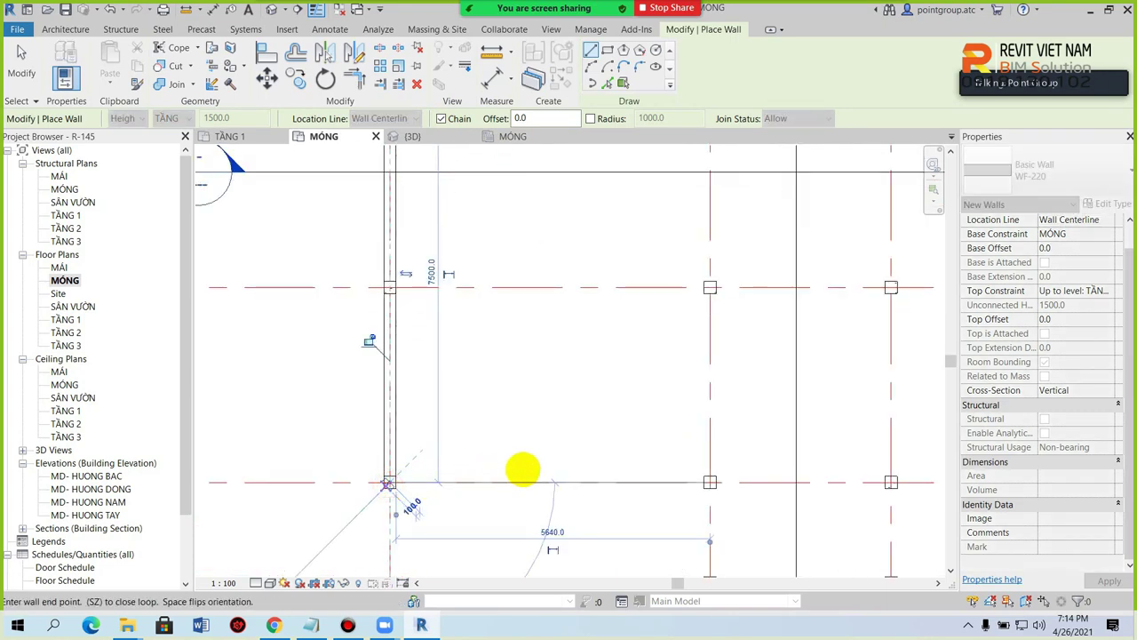
{"action": "scroll", "coordinate": [470, 465], "scroll_direction": "down", "scroll_amount": 3}
{"action": "scroll", "coordinate": [620, 470], "scroll_direction": "up", "scroll_amount": 2}
{"action": "left_click", "coordinate": [620, 471]}
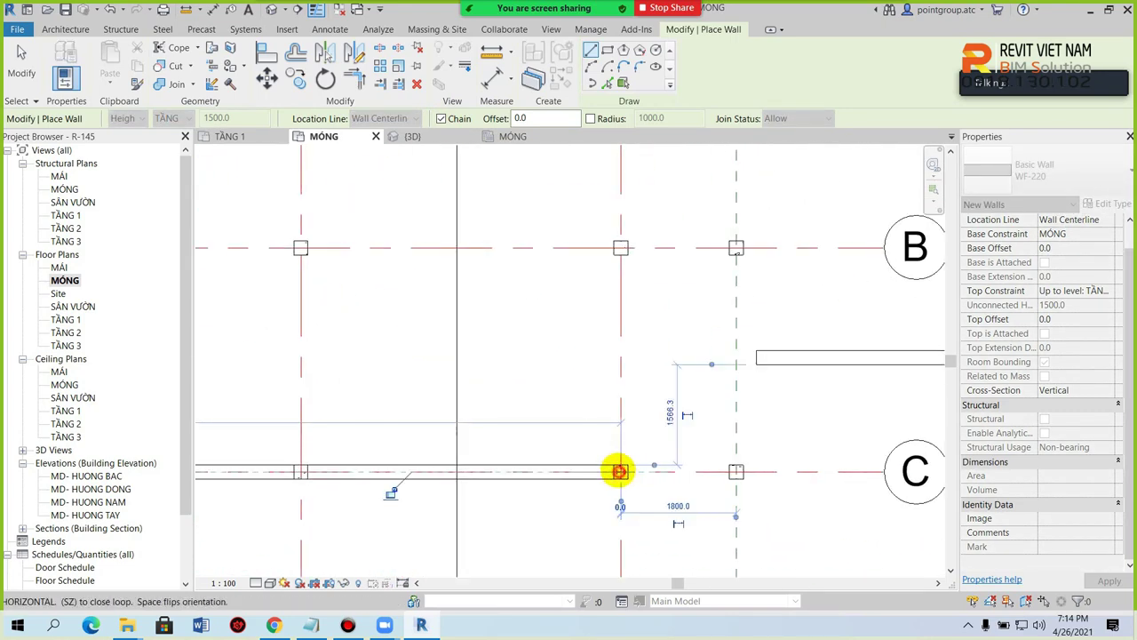
{"action": "scroll", "coordinate": [617, 457], "scroll_direction": "down", "scroll_amount": 3}
{"action": "left_click", "coordinate": [622, 261]}
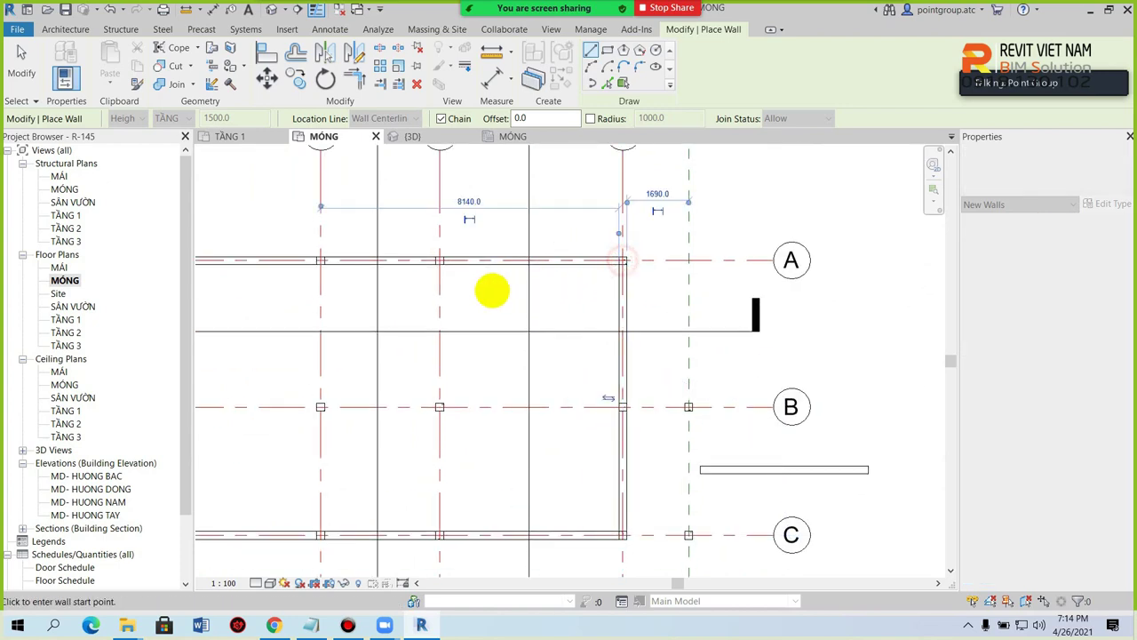
{"action": "scroll", "coordinate": [436, 258], "scroll_direction": "up", "scroll_amount": 2}
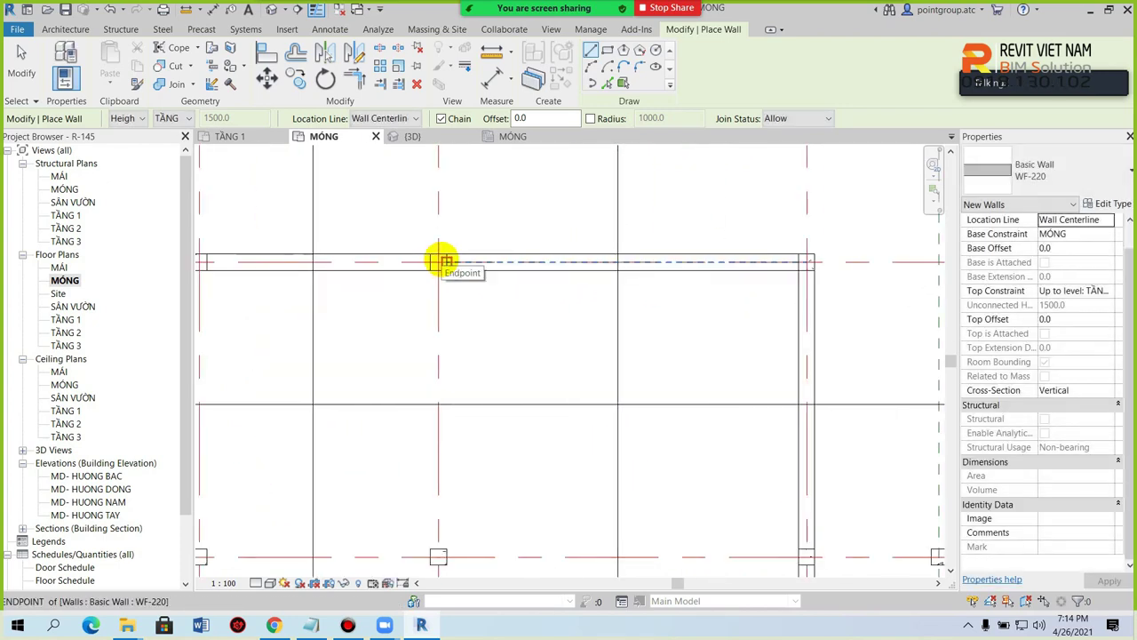
{"action": "left_click", "coordinate": [440, 259]}
{"action": "scroll", "coordinate": [439, 266], "scroll_direction": "down", "scroll_amount": 2}
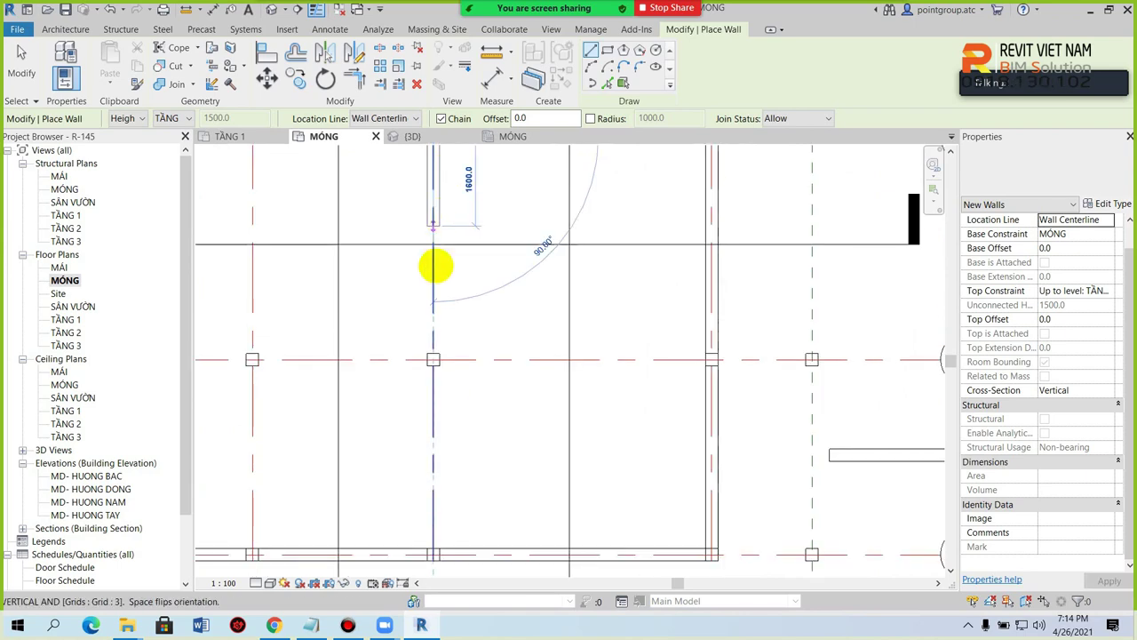
{"action": "left_click", "coordinate": [439, 500]}
{"action": "scroll", "coordinate": [413, 209], "scroll_direction": "up", "scroll_amount": 3}
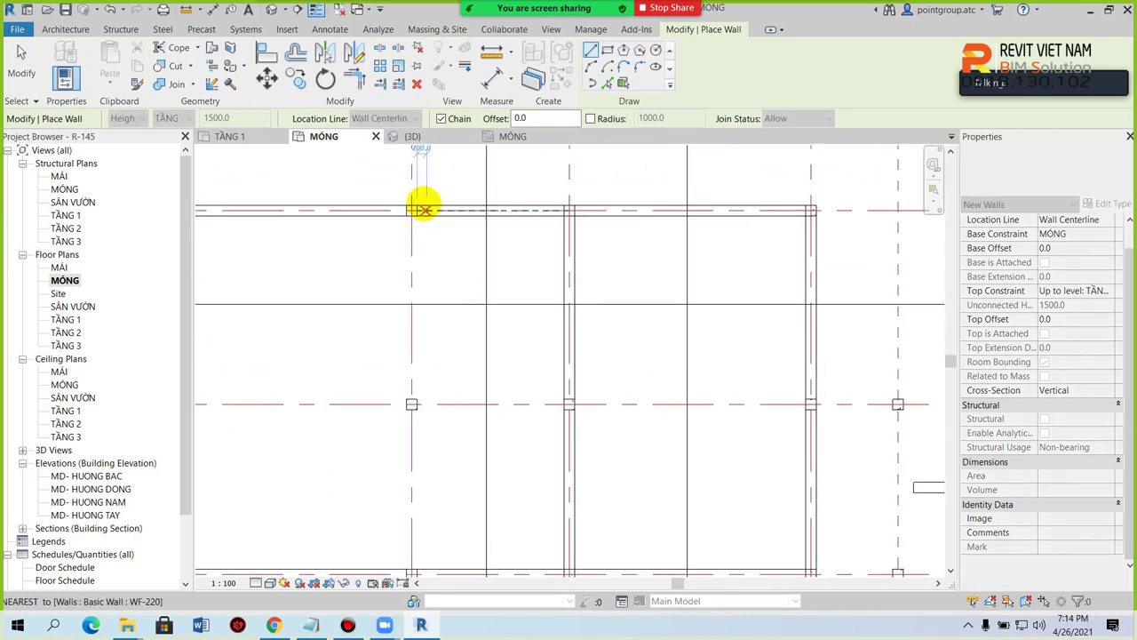
Step: Draw another wall from the column down to grid C, then stop drawing walls
{"action": "left_click", "coordinate": [408, 213]}
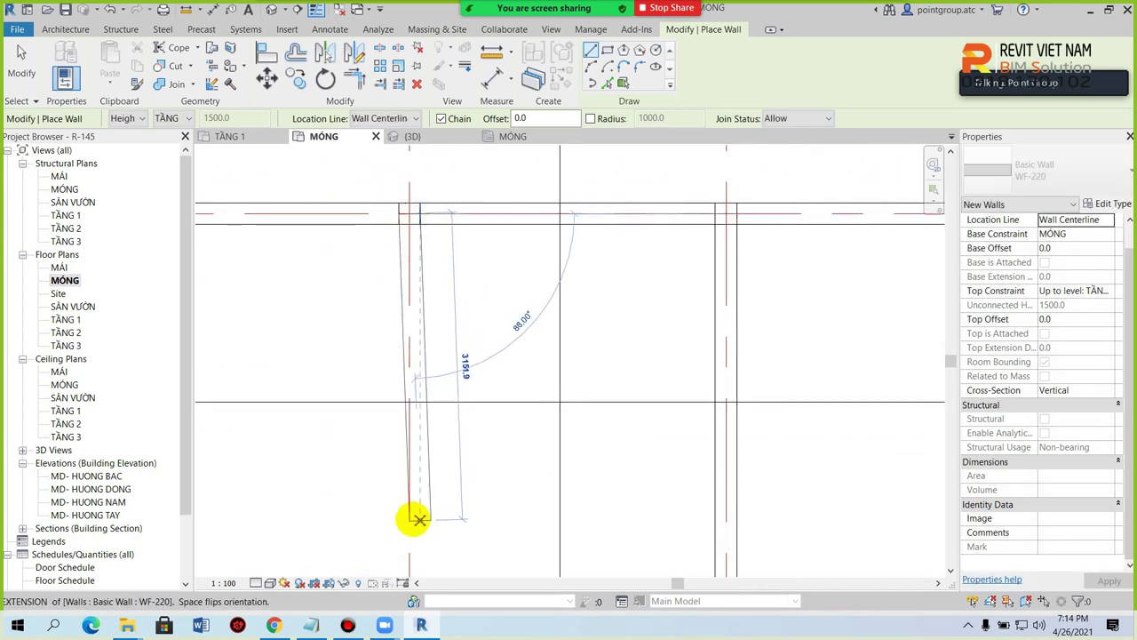
{"action": "middle_click_drag", "start_coordinate": [414, 518], "coordinate": [411, 249]}
{"action": "left_click", "coordinate": [409, 533]}
{"action": "scroll", "coordinate": [485, 394], "scroll_direction": "down", "scroll_amount": 2}
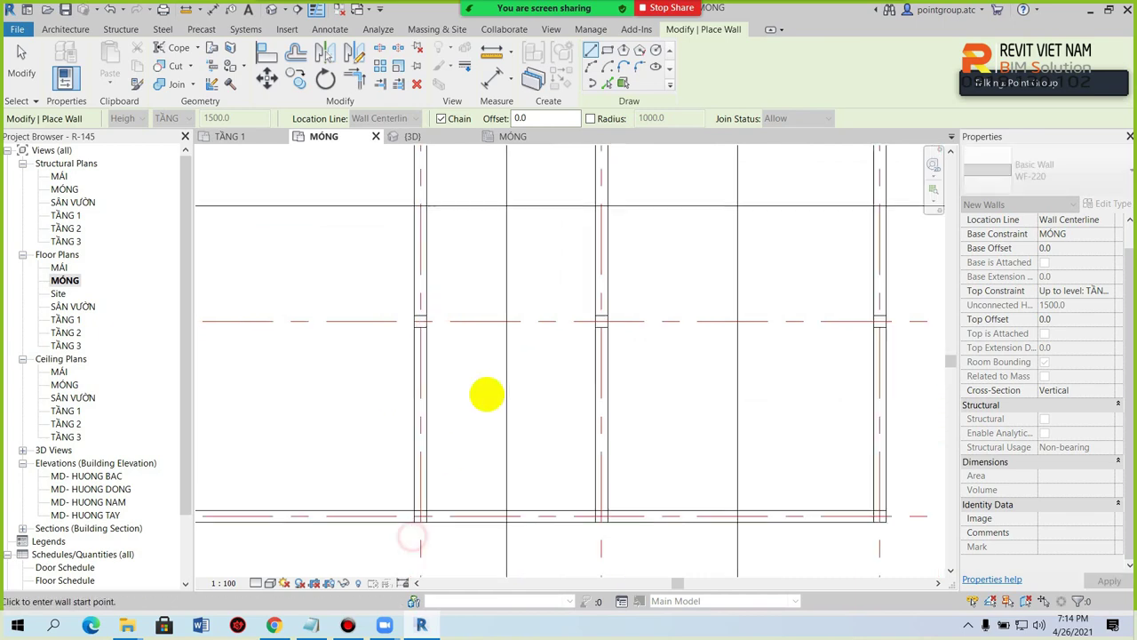
{"action": "scroll", "coordinate": [327, 376], "scroll_direction": "down", "scroll_amount": 2}
{"action": "scroll", "coordinate": [238, 343], "scroll_direction": "up", "scroll_amount": 4}
{"action": "scroll", "coordinate": [329, 367], "scroll_direction": "up", "scroll_amount": 2}
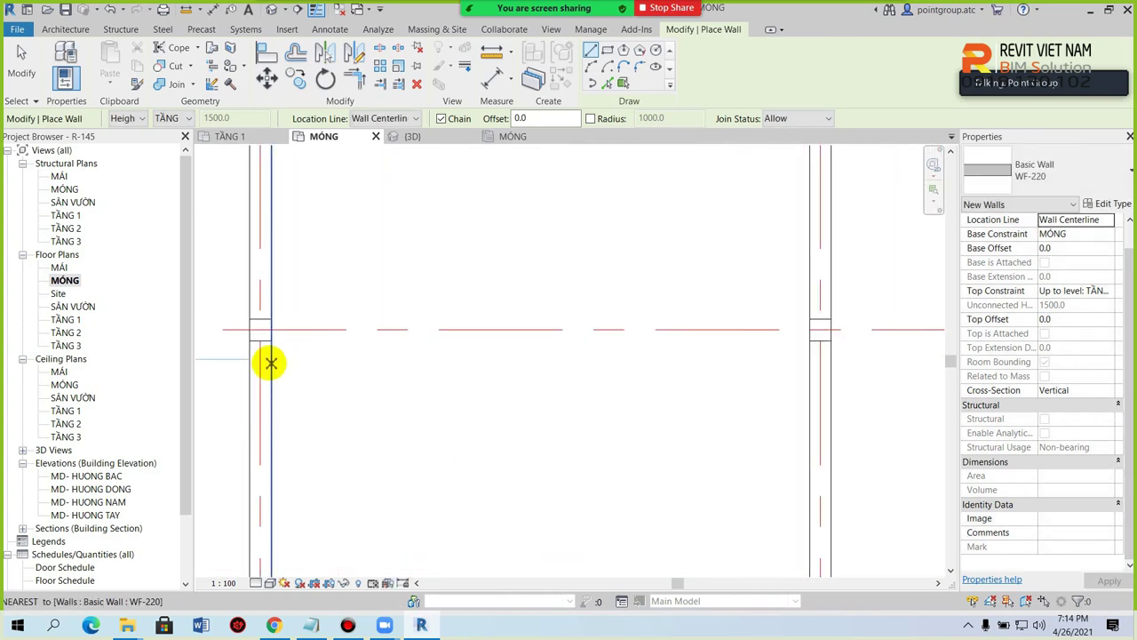
{"action": "left_click", "coordinate": [261, 329]}
{"action": "scroll", "coordinate": [254, 363], "scroll_direction": "down", "scroll_amount": 2}
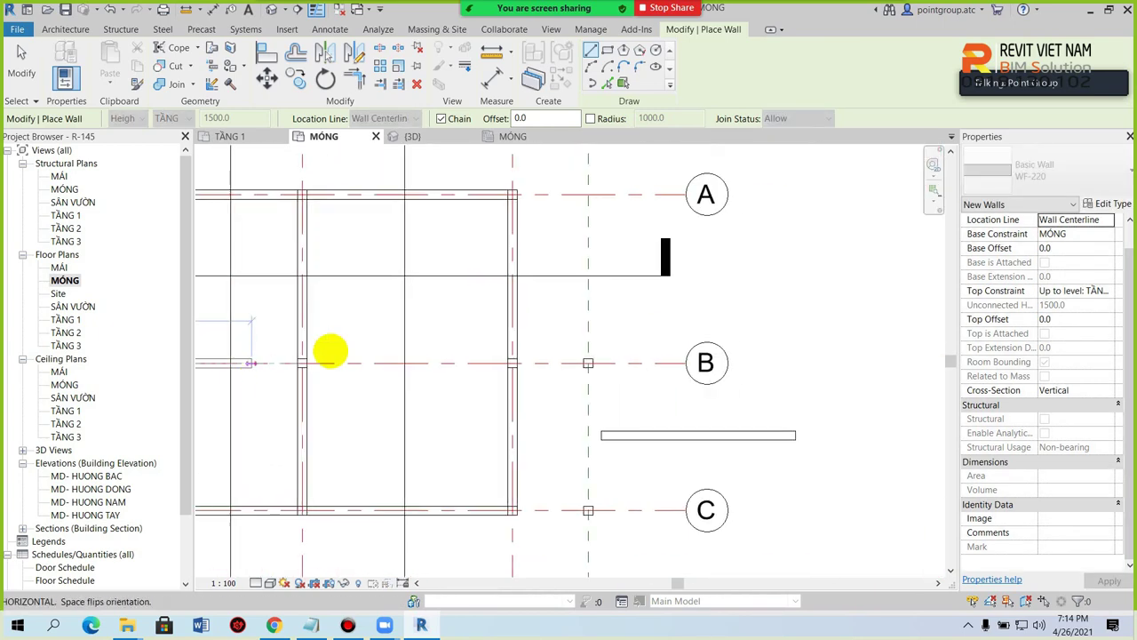
{"action": "scroll", "coordinate": [507, 338], "scroll_direction": "up", "scroll_amount": 2}
{"action": "key", "text": "Escape"}
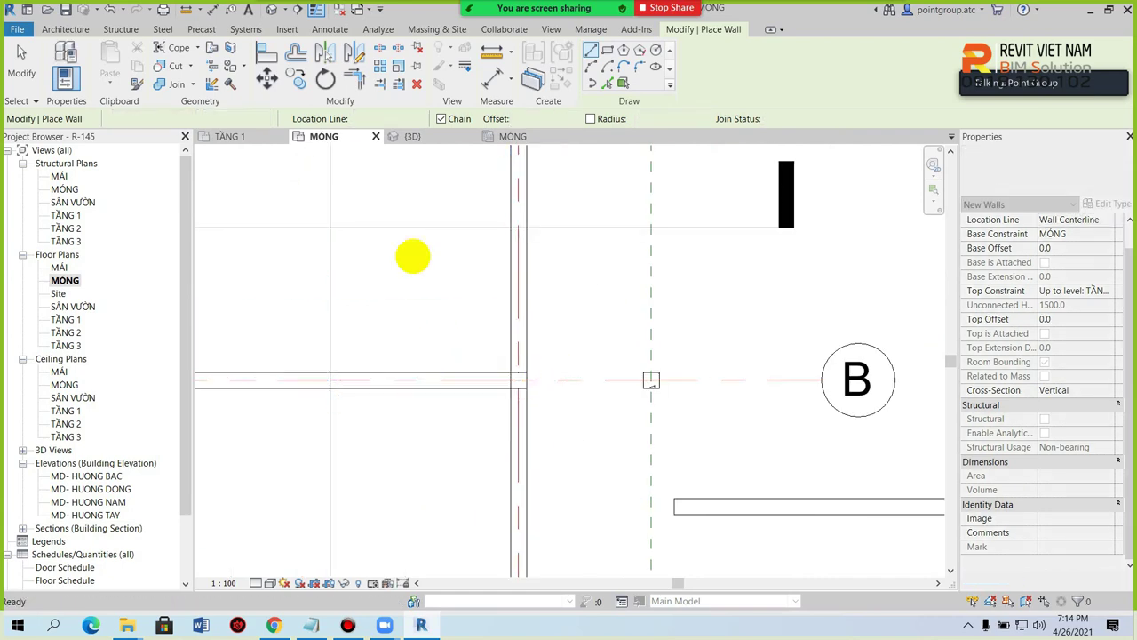
{"action": "key", "text": "Escape"}
{"action": "left_click", "coordinate": [271, 11]}
Step: Orbit the 3D model and select one WF-220 foundation wall sitting on the pile caps
{"action": "scroll", "coordinate": [622, 356], "scroll_direction": "down", "scroll_amount": 3}
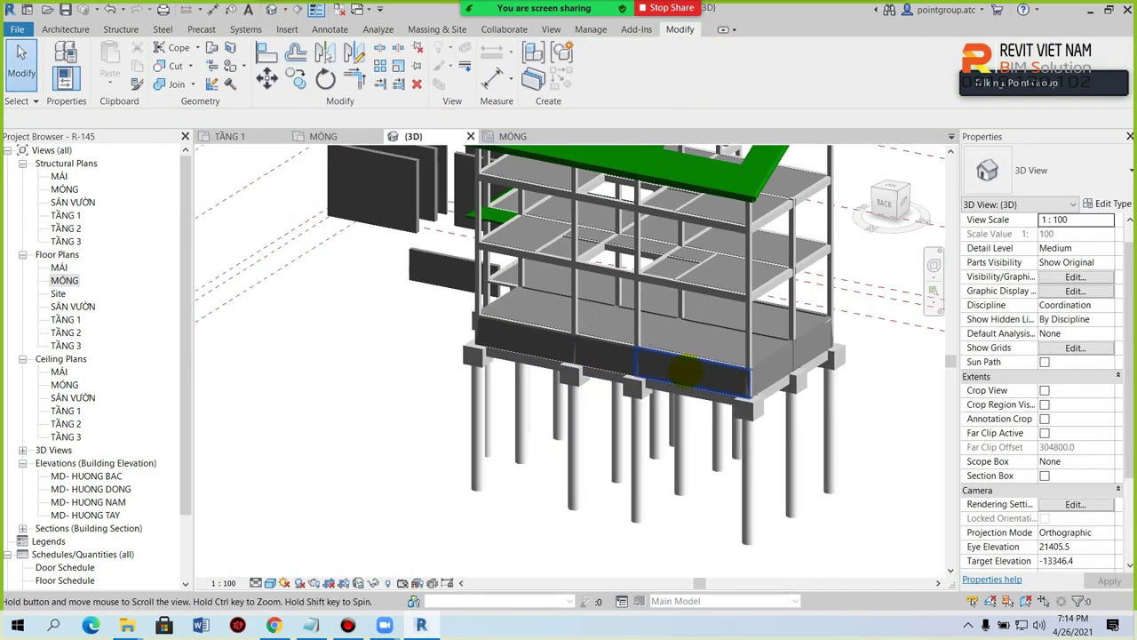
{"action": "scroll", "coordinate": [762, 335], "scroll_direction": "up", "scroll_amount": 3}
{"action": "mouse_move", "coordinate": [761, 335]}
{"action": "middle_mouse_down", "text": "shift"}
{"action": "mouse_move", "coordinate": [697, 378]}
{"action": "mouse_move", "coordinate": [732, 396]}
{"action": "mouse_move", "coordinate": [594, 389]}
{"action": "mouse_move", "coordinate": [615, 335]}
{"action": "middle_mouse_up", "text": "shift"}
{"action": "scroll", "coordinate": [697, 378], "scroll_direction": "up", "scroll_amount": 3}
{"action": "scroll", "coordinate": [752, 361], "scroll_direction": "up", "scroll_amount": 2}
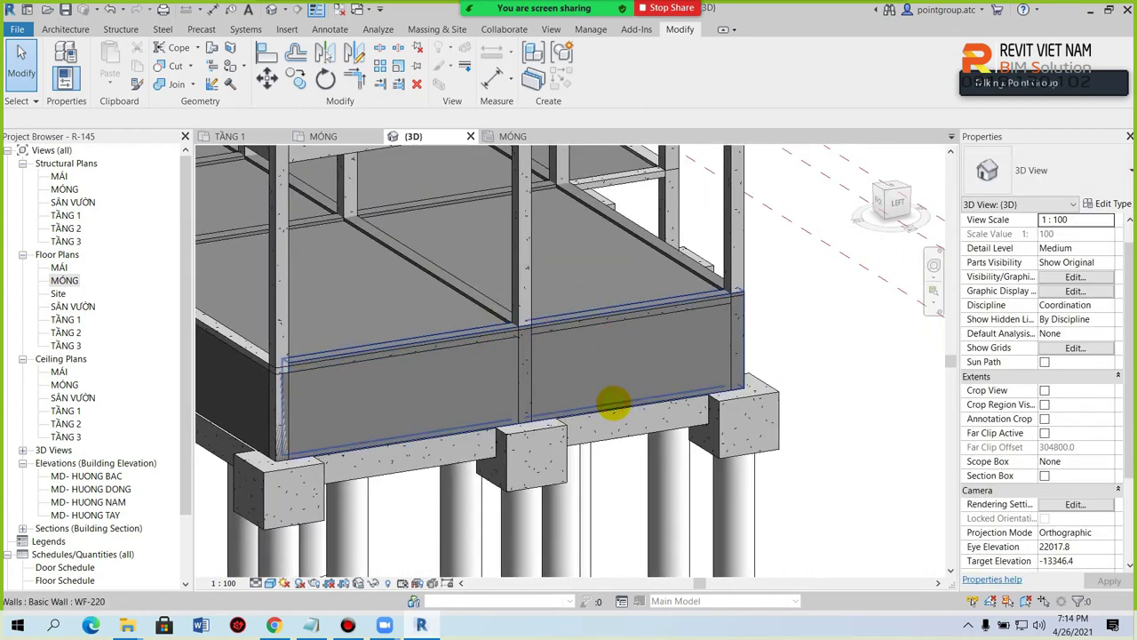
{"action": "left_click", "coordinate": [613, 404]}
{"action": "middle_click_drag", "start_coordinate": [613, 404], "coordinate": [622, 376], "text": "shift"}
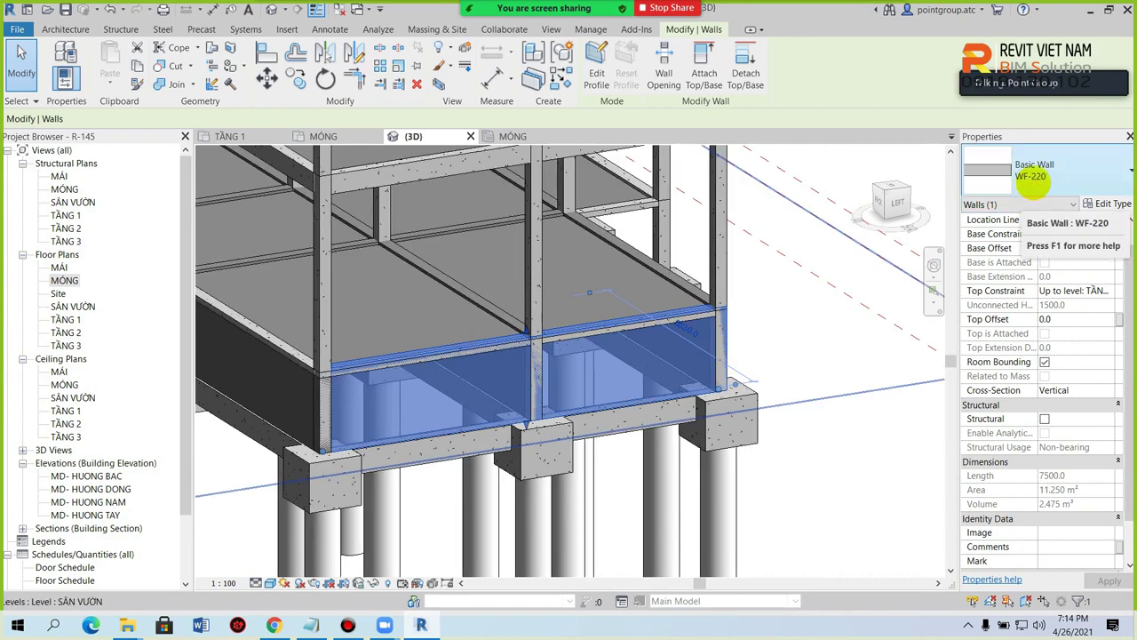
{"action": "right_click", "coordinate": [601, 380]}
{"action": "mouse_move", "coordinate": [657, 194]}
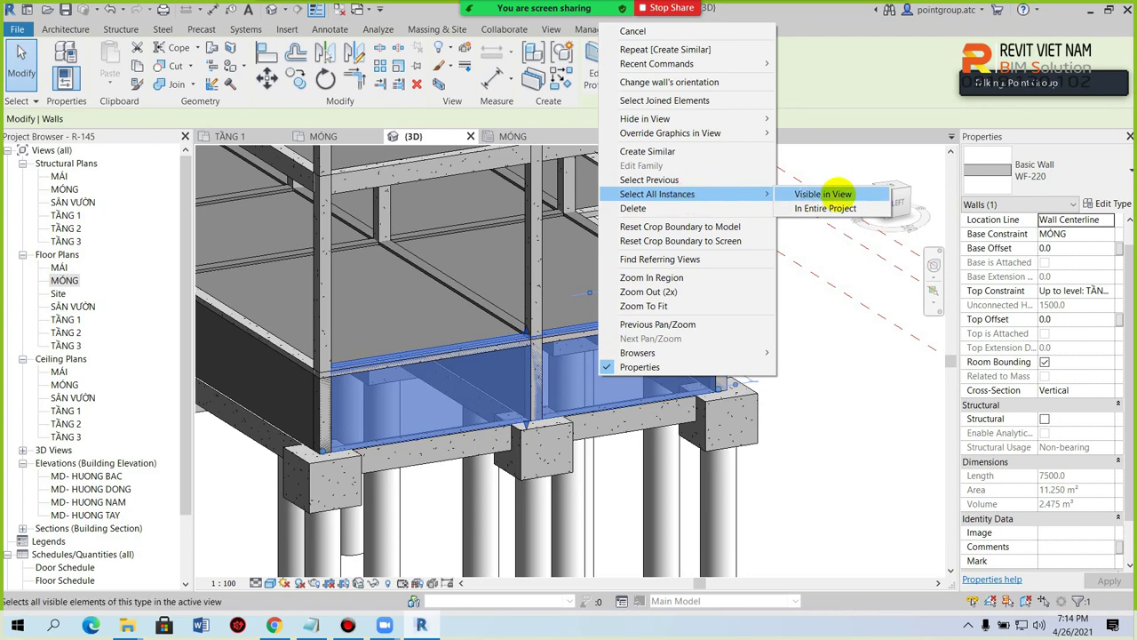
Step: Select all visible WF-220 walls and apply a -150 Top Offset, giving 1350 height
{"action": "left_click", "coordinate": [823, 193]}
{"action": "mouse_move", "coordinate": [838, 191]}
{"action": "middle_mouse_down", "text": "shift"}
{"action": "mouse_move", "coordinate": [770, 325]}
{"action": "mouse_move", "coordinate": [616, 388]}
{"action": "mouse_move", "coordinate": [727, 360]}
{"action": "mouse_move", "coordinate": [465, 325]}
{"action": "mouse_move", "coordinate": [329, 259]}
{"action": "middle_mouse_up", "text": "shift"}
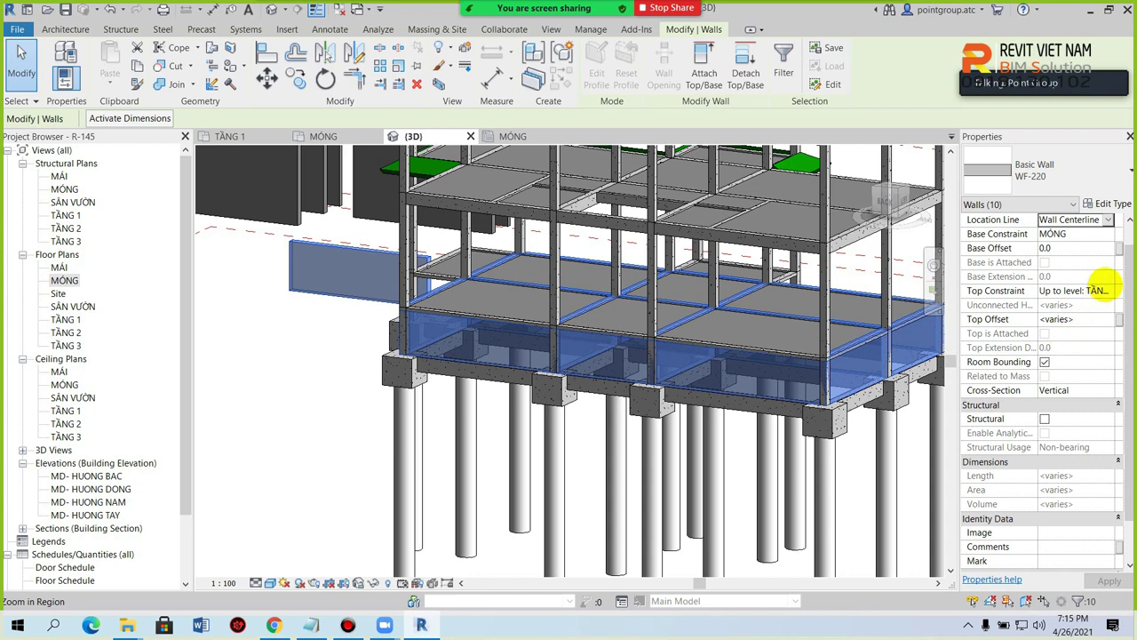
{"action": "left_click", "coordinate": [1099, 286]}
{"action": "left_click", "coordinate": [1106, 286]}
{"action": "type", "text": "-150"}
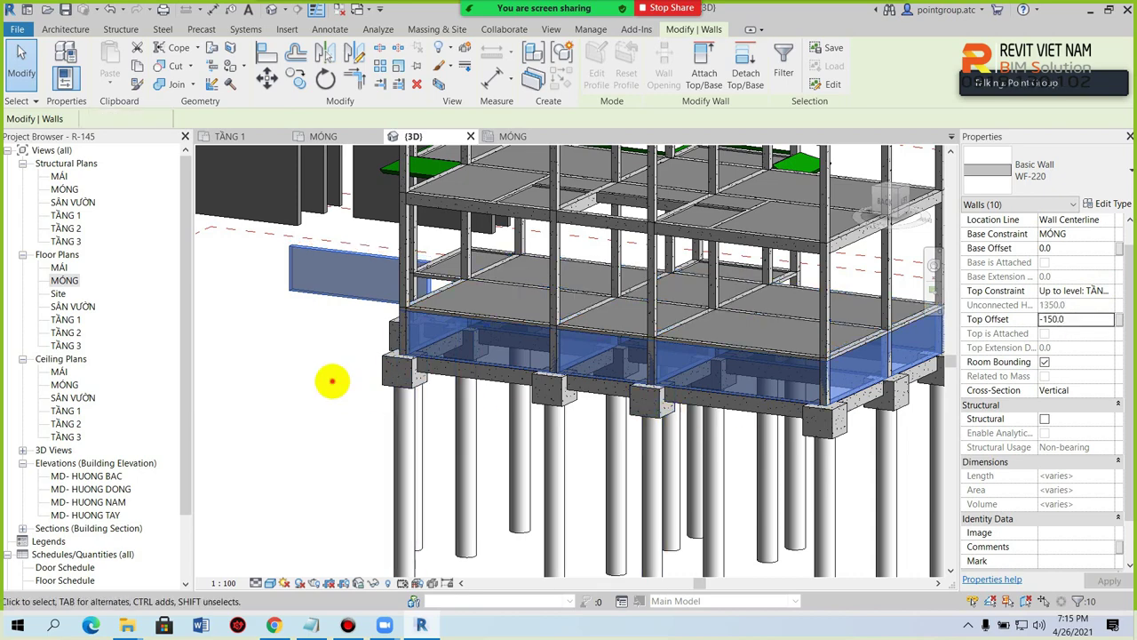
{"action": "left_click", "coordinate": [330, 380]}
{"action": "mouse_move", "coordinate": [330, 380]}
{"action": "middle_mouse_down", "text": "shift"}
{"action": "mouse_move", "coordinate": [369, 398]}
{"action": "mouse_move", "coordinate": [465, 325]}
{"action": "middle_mouse_up", "text": "shift"}
Step: Zoom in on the foundation wall corner in 3D and inspect the left and front walls
{"action": "scroll", "coordinate": [520, 348], "scroll_direction": "up", "scroll_amount": 2}
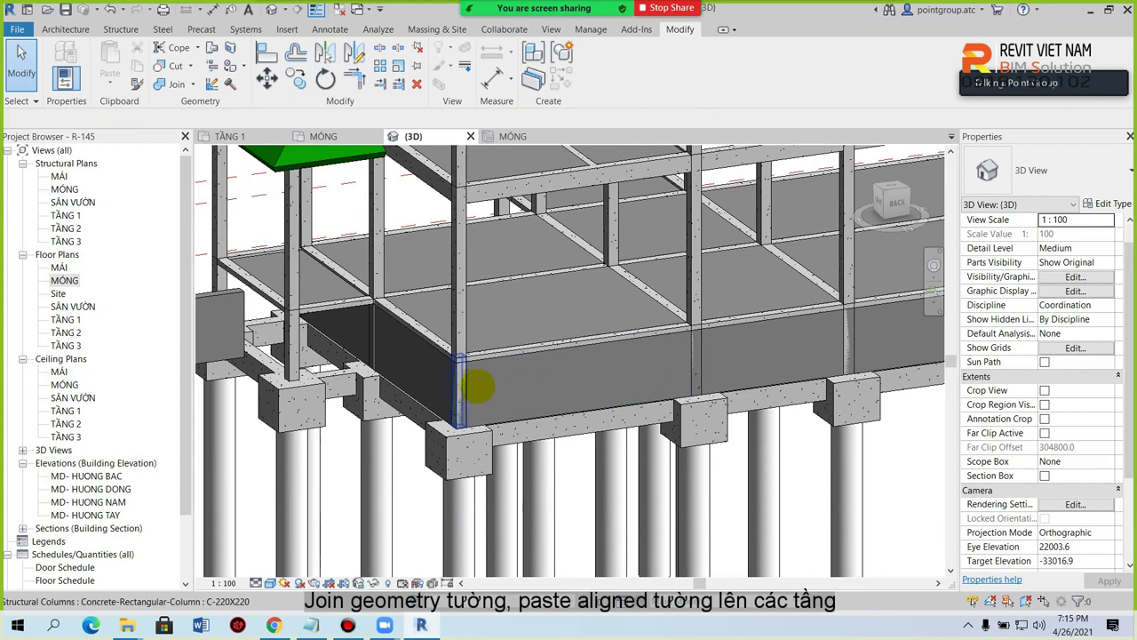
{"action": "scroll", "coordinate": [435, 380], "scroll_direction": "up", "scroll_amount": 2}
{"action": "scroll", "coordinate": [435, 356], "scroll_direction": "up", "scroll_amount": 2}
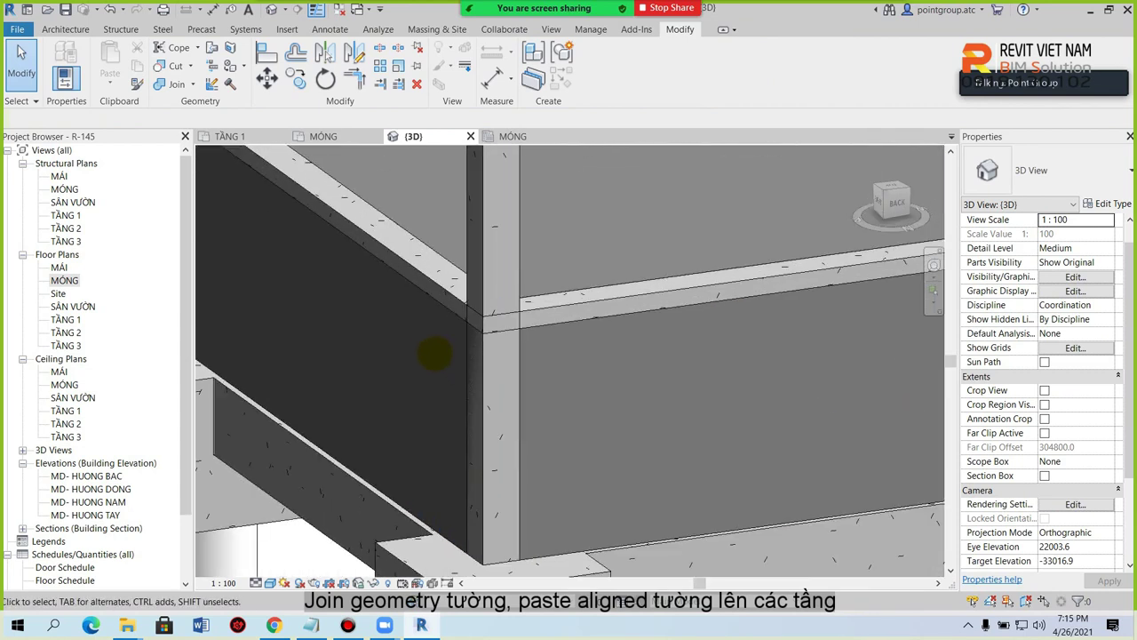
{"action": "left_click", "coordinate": [437, 527]}
{"action": "scroll", "coordinate": [489, 368], "scroll_direction": "down", "scroll_amount": 2}
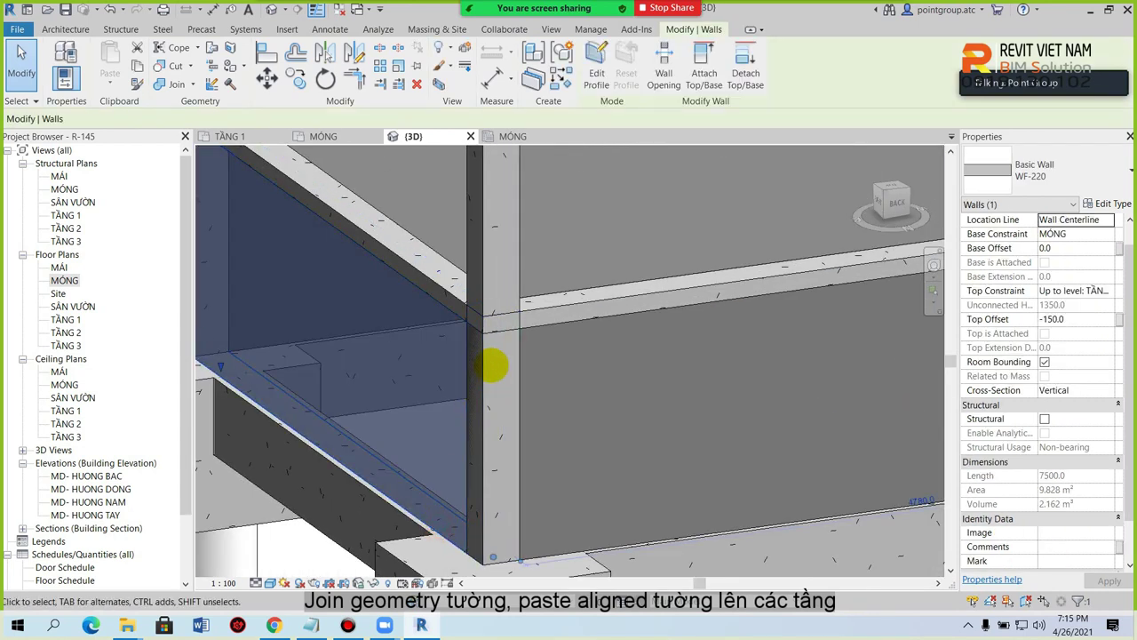
{"action": "scroll", "coordinate": [578, 474], "scroll_direction": "down", "scroll_amount": 1}
{"action": "left_click", "coordinate": [585, 498]}
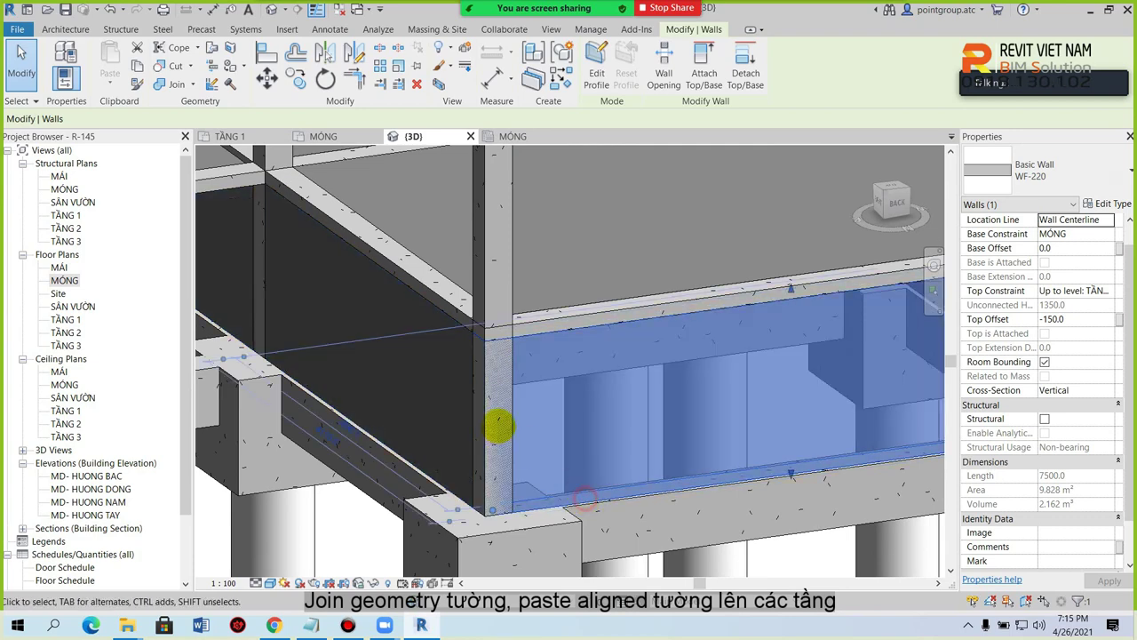
{"action": "key", "text": "Escape"}
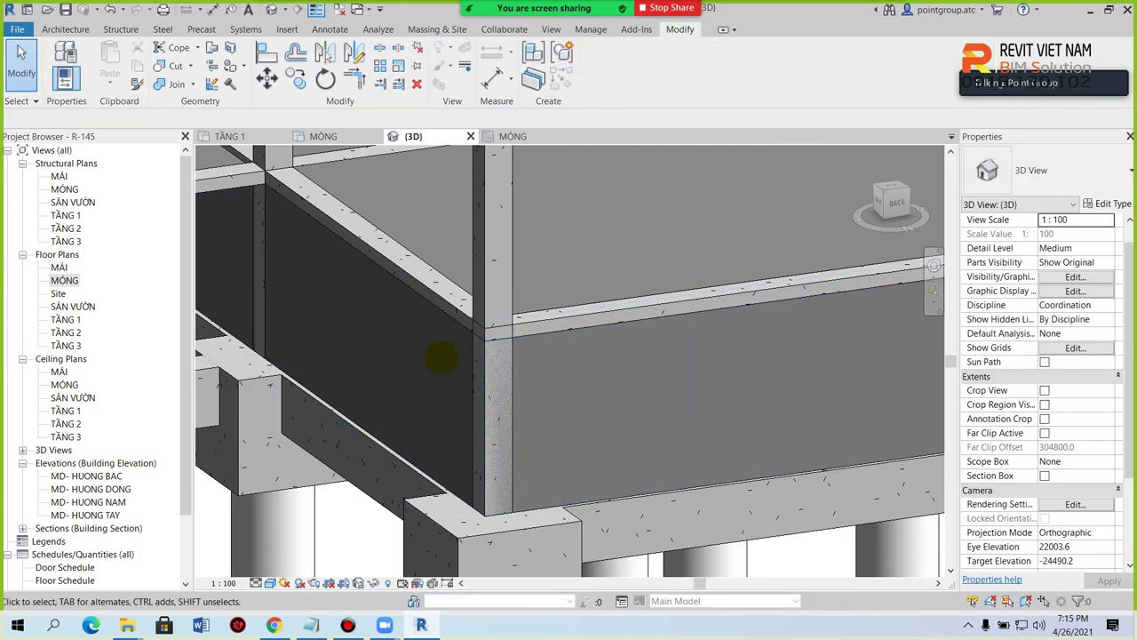
Step: Open the MÓNG floor plan and inspect the two walls meeting at grid C/1
{"action": "double_click", "coordinate": [64, 280]}
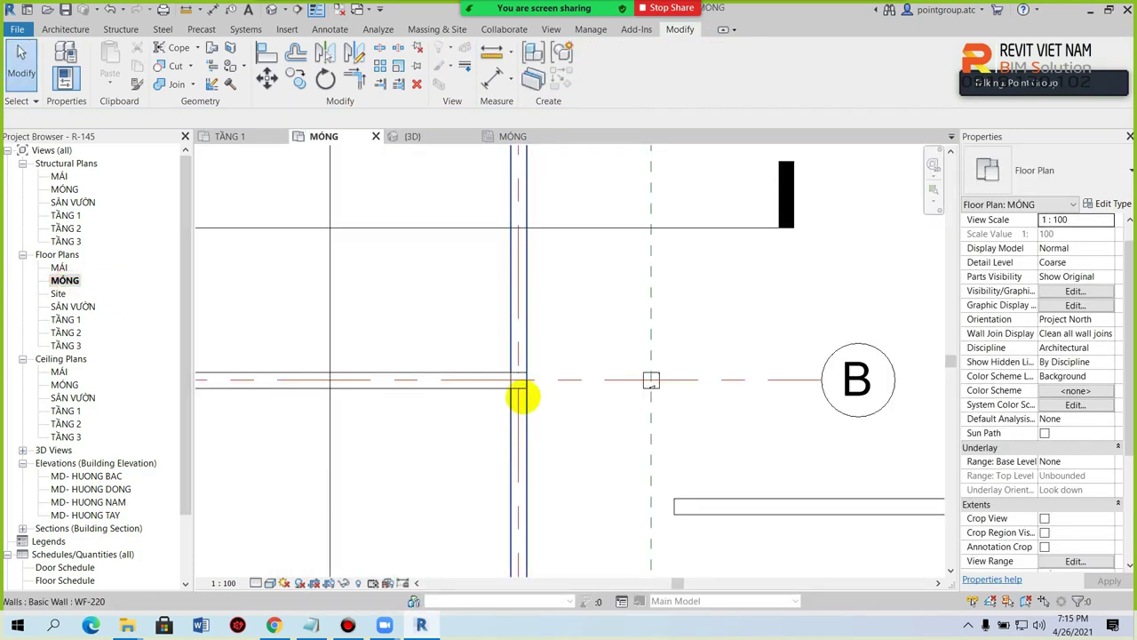
{"action": "scroll", "coordinate": [394, 406], "scroll_direction": "down", "scroll_amount": 3}
{"action": "scroll", "coordinate": [355, 464], "scroll_direction": "up", "scroll_amount": 2}
{"action": "scroll", "coordinate": [355, 464], "scroll_direction": "up", "scroll_amount": 4}
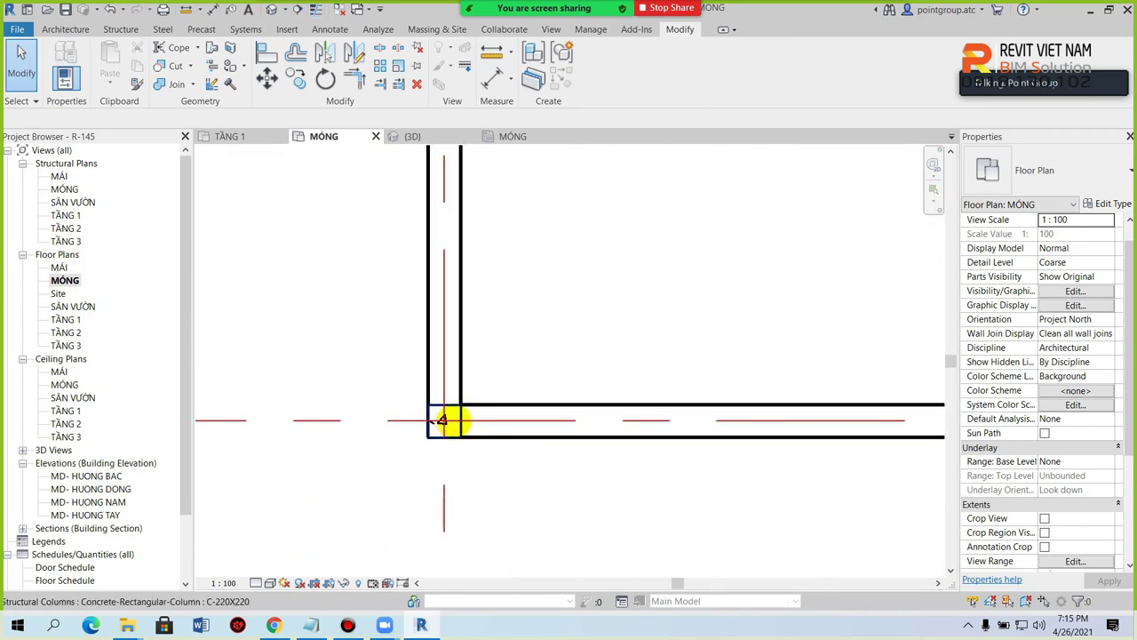
{"action": "left_click", "coordinate": [475, 407]}
{"action": "left_click", "coordinate": [462, 368]}
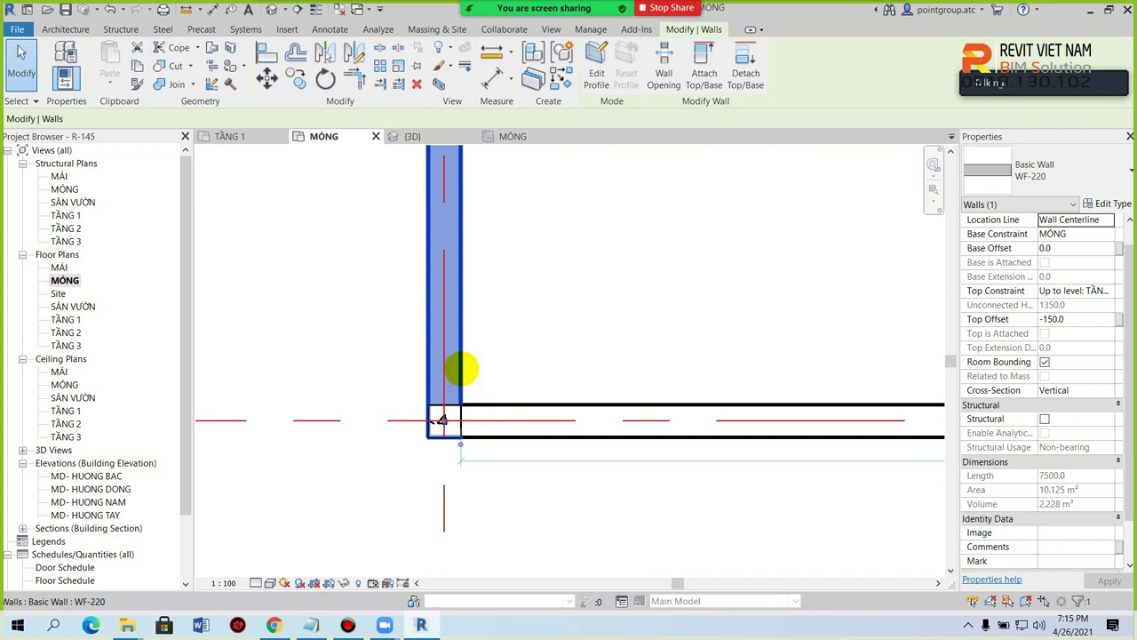
{"action": "key", "text": "Escape"}
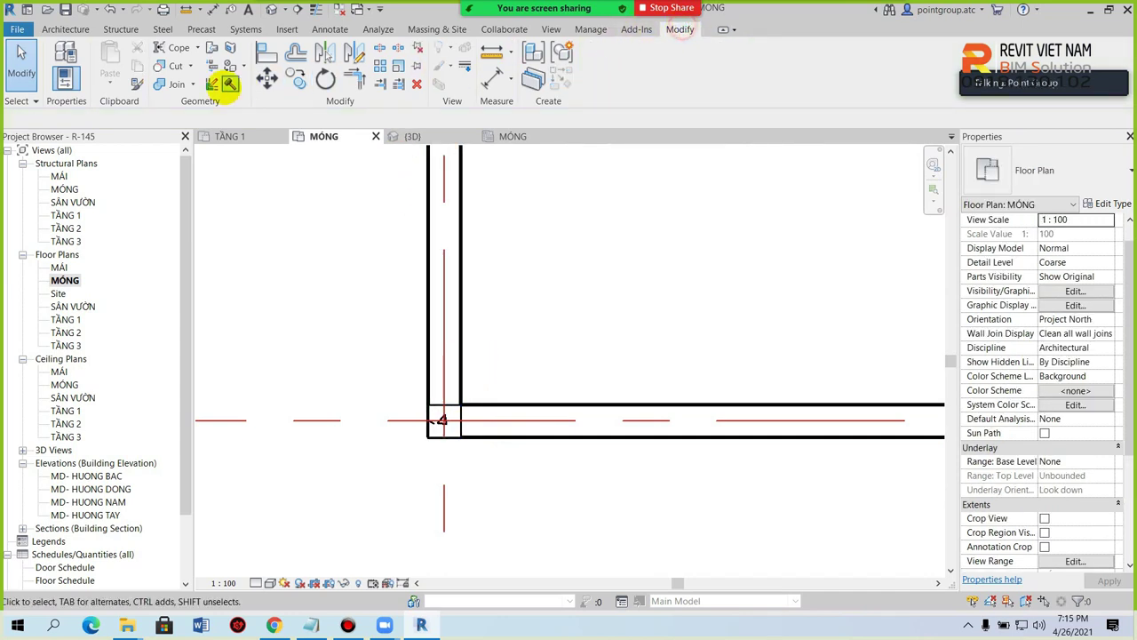
{"action": "left_click", "coordinate": [192, 84]}
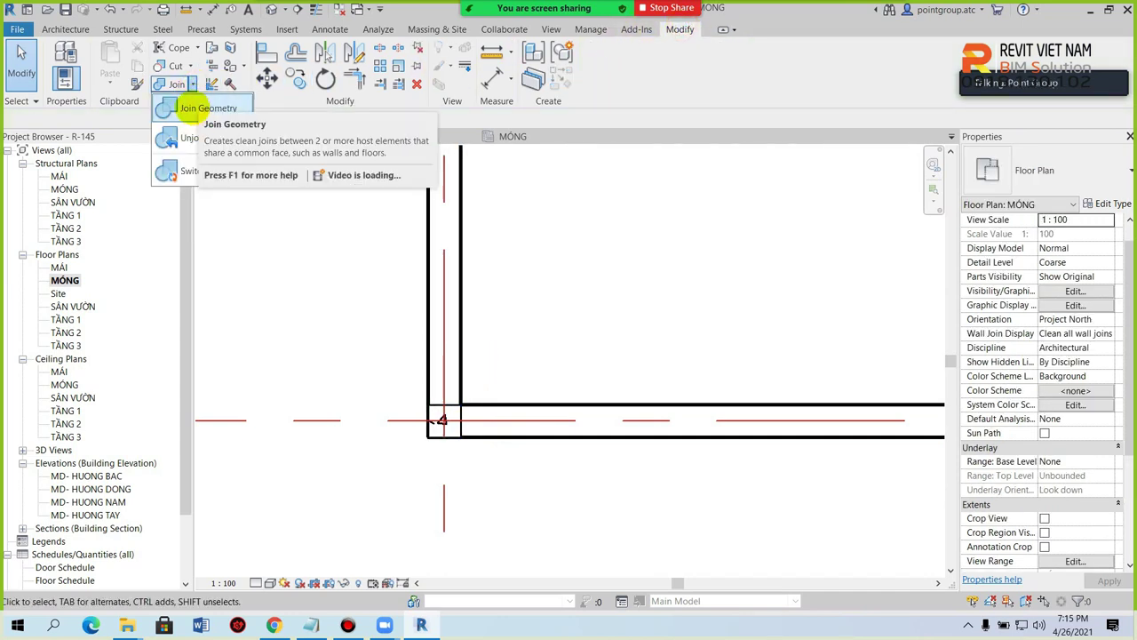
Step: Join the bottom grid C wall to all elements along grid C using Join Geometry with Multiple Join
{"action": "left_click", "coordinate": [189, 108]}
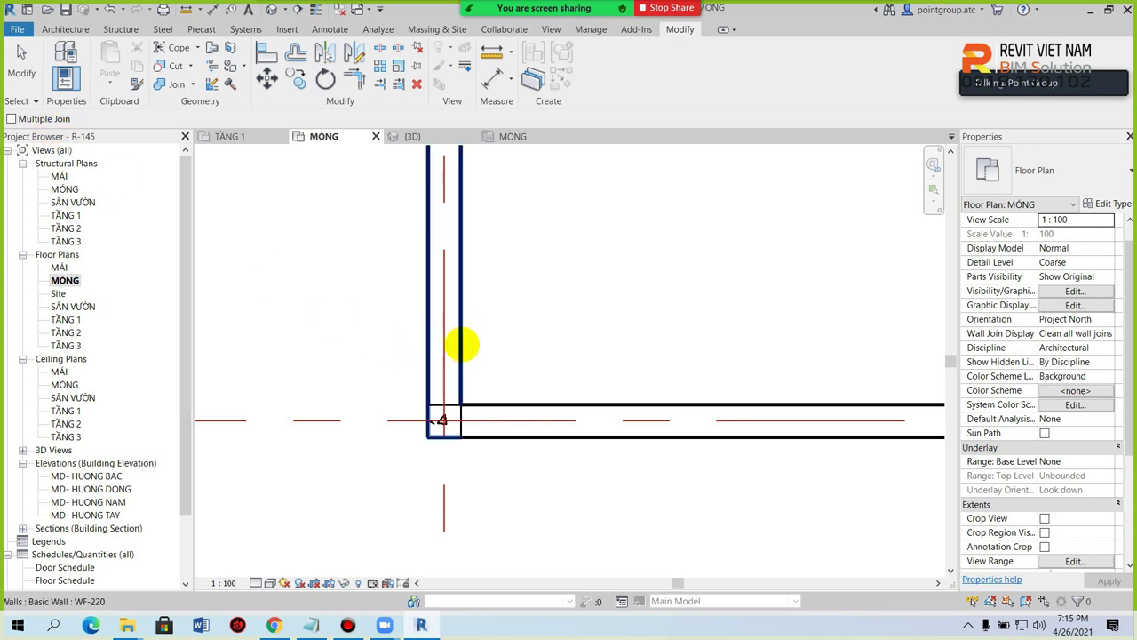
{"action": "scroll", "coordinate": [434, 341], "scroll_direction": "down", "scroll_amount": 5}
{"action": "middle_click_drag", "start_coordinate": [691, 350], "coordinate": [484, 380]}
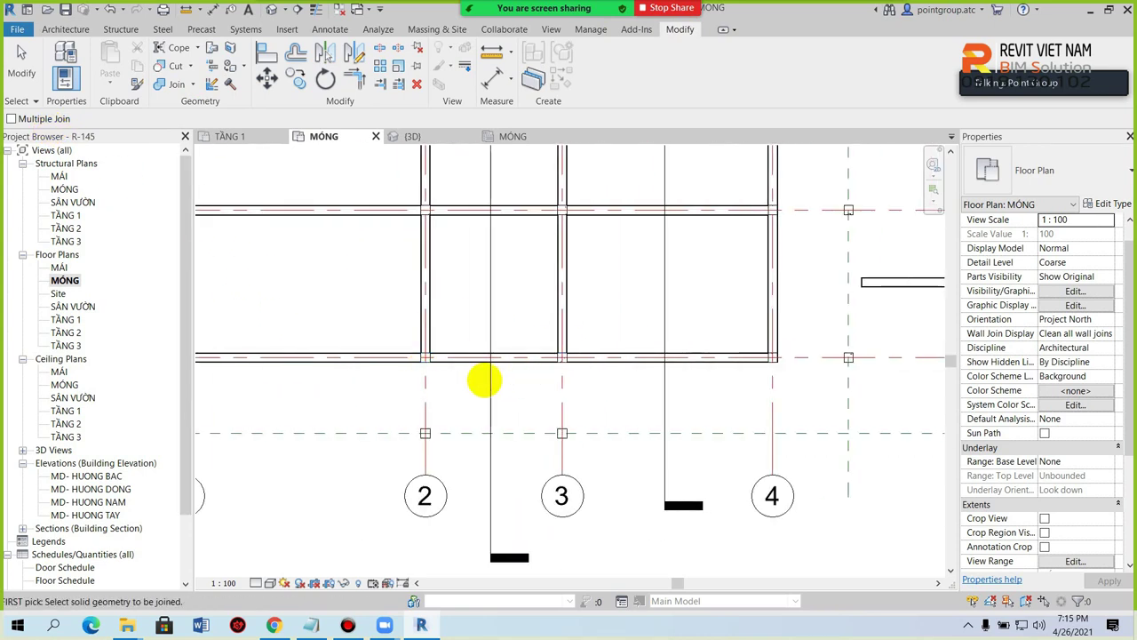
{"action": "left_click", "coordinate": [10, 118]}
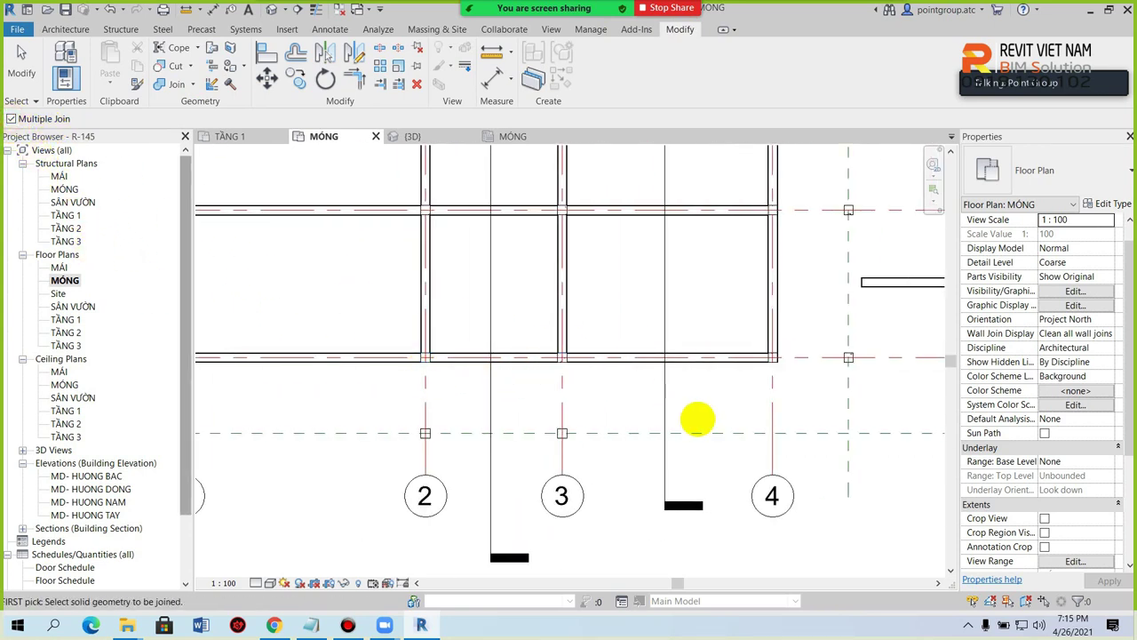
{"action": "left_click", "coordinate": [621, 359]}
{"action": "scroll", "coordinate": [790, 391], "scroll_direction": "down", "scroll_amount": 2}
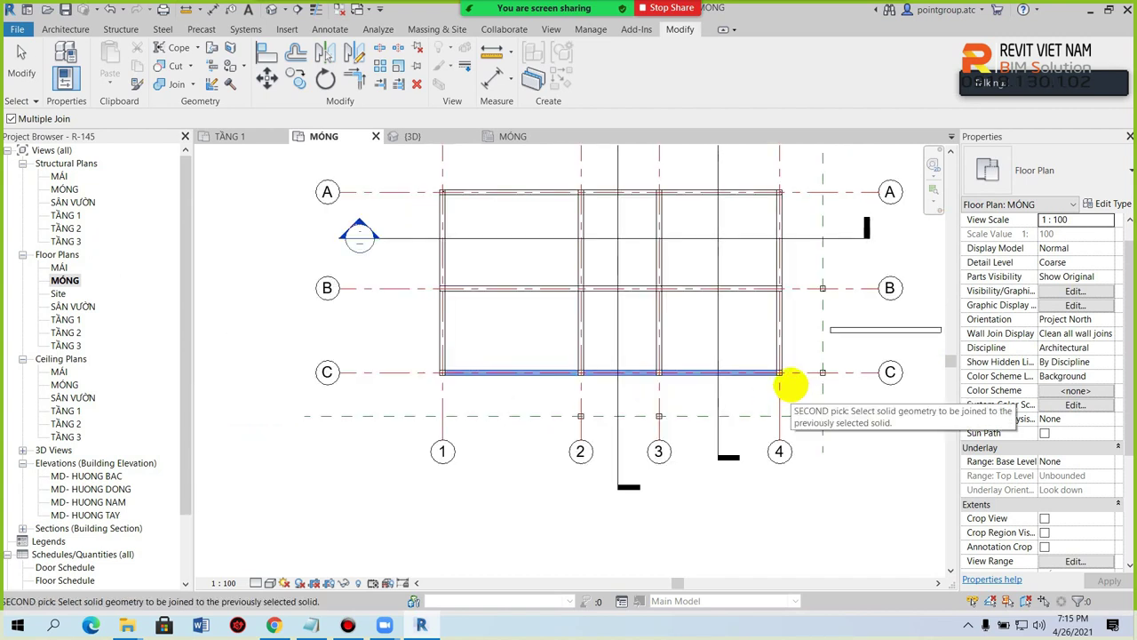
{"action": "left_click_drag", "start_coordinate": [782, 385], "coordinate": [684, 369]}
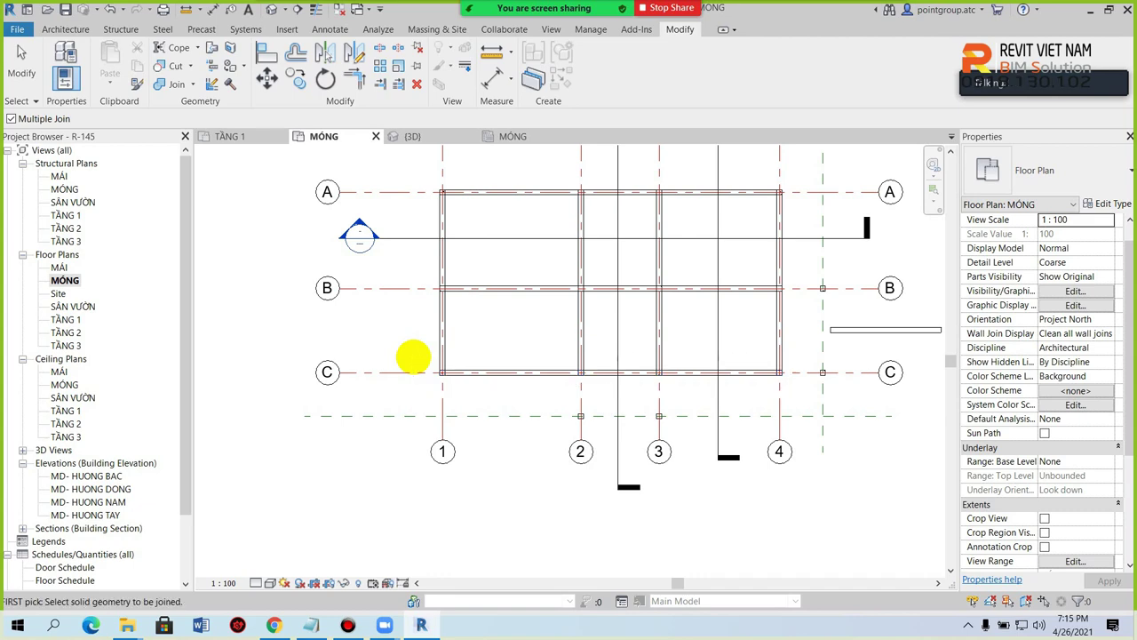
{"action": "left_click", "coordinate": [272, 9]}
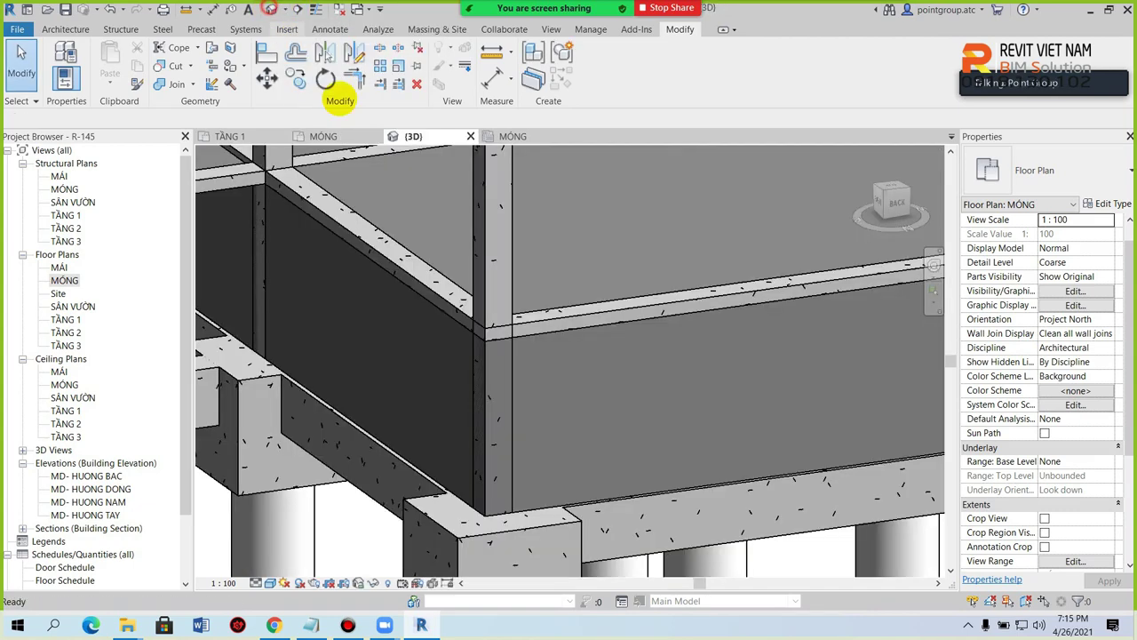
Step: Orbit the 3D view and inspect the column and foundation wall at the corner junction
{"action": "mouse_move", "coordinate": [450, 381]}
{"action": "middle_mouse_down"}
{"action": "mouse_move", "coordinate": [499, 370]}
{"action": "mouse_move", "coordinate": [521, 318]}
{"action": "middle_mouse_up"}
{"action": "scroll", "coordinate": [524, 337], "scroll_direction": "up", "scroll_amount": 3}
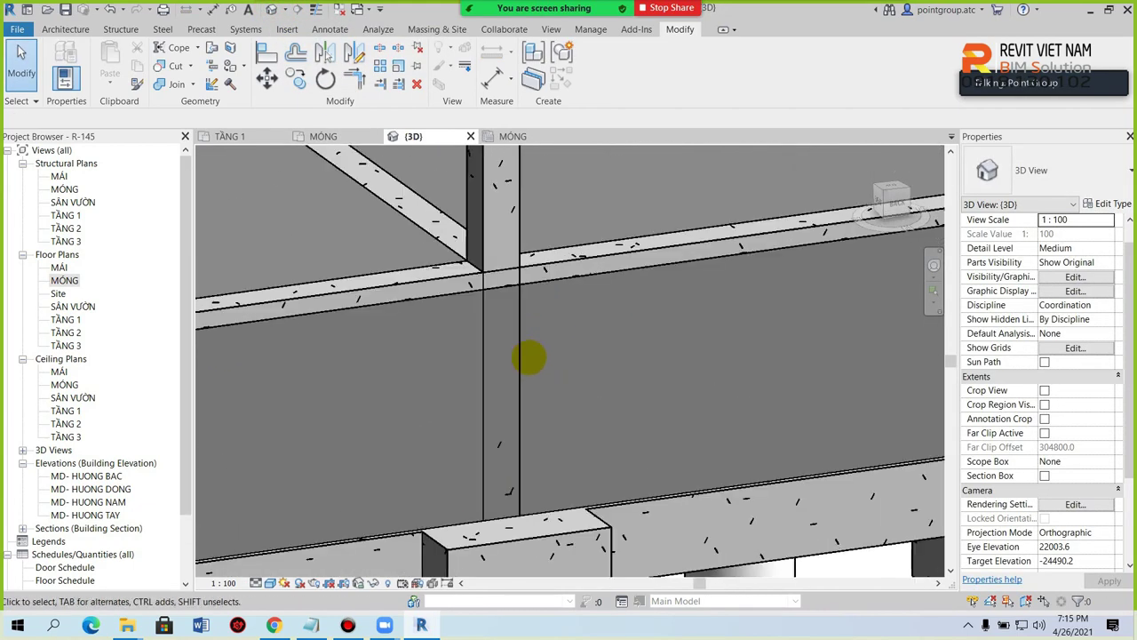
{"action": "left_click", "coordinate": [521, 305]}
{"action": "scroll", "coordinate": [515, 311], "scroll_direction": "down", "scroll_amount": 3}
{"action": "scroll", "coordinate": [578, 342], "scroll_direction": "down", "scroll_amount": 2}
{"action": "scroll", "coordinate": [676, 365], "scroll_direction": "down", "scroll_amount": 2}
{"action": "mouse_move", "coordinate": [694, 365]}
{"action": "middle_mouse_down", "text": "shift"}
{"action": "mouse_move", "coordinate": [766, 394]}
{"action": "mouse_move", "coordinate": [630, 356]}
{"action": "middle_mouse_up", "text": "shift"}
{"action": "scroll", "coordinate": [797, 322], "scroll_direction": "up", "scroll_amount": 3}
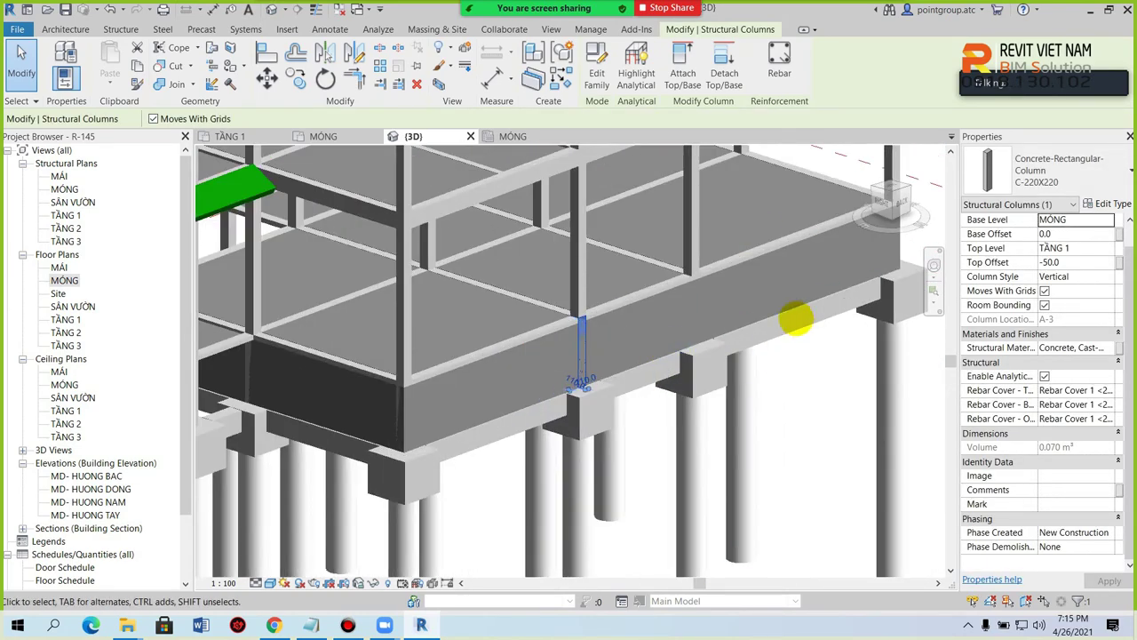
{"action": "scroll", "coordinate": [769, 306], "scroll_direction": "up", "scroll_amount": 3}
{"action": "key", "text": "Escape"}
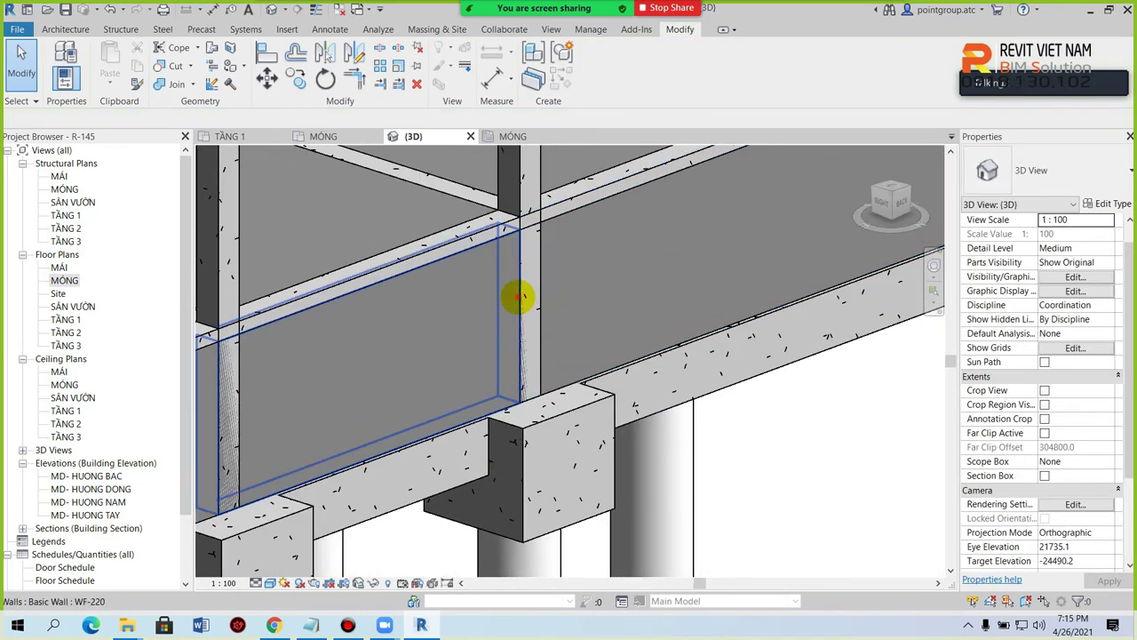
{"action": "left_click", "coordinate": [520, 296]}
{"action": "left_click", "coordinate": [521, 282]}
{"action": "scroll", "coordinate": [520, 282], "scroll_direction": "down", "scroll_amount": 2}
{"action": "key", "text": "Escape"}
{"action": "scroll", "coordinate": [445, 293], "scroll_direction": "down", "scroll_amount": 2}
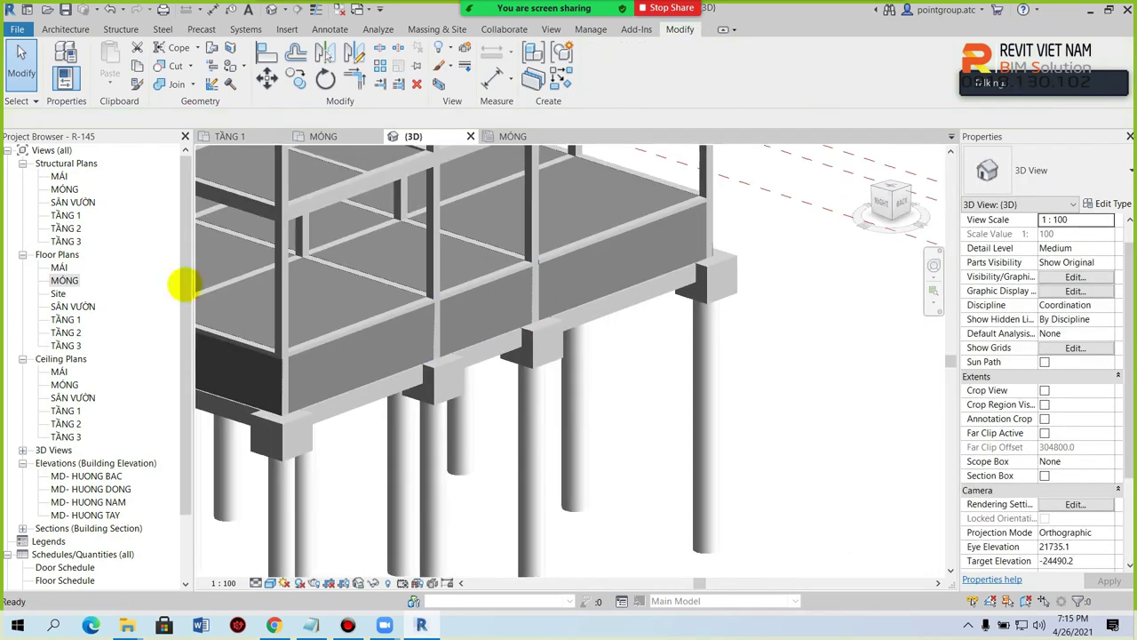
{"action": "scroll", "coordinate": [660, 247], "scroll_direction": "up", "scroll_amount": 3}
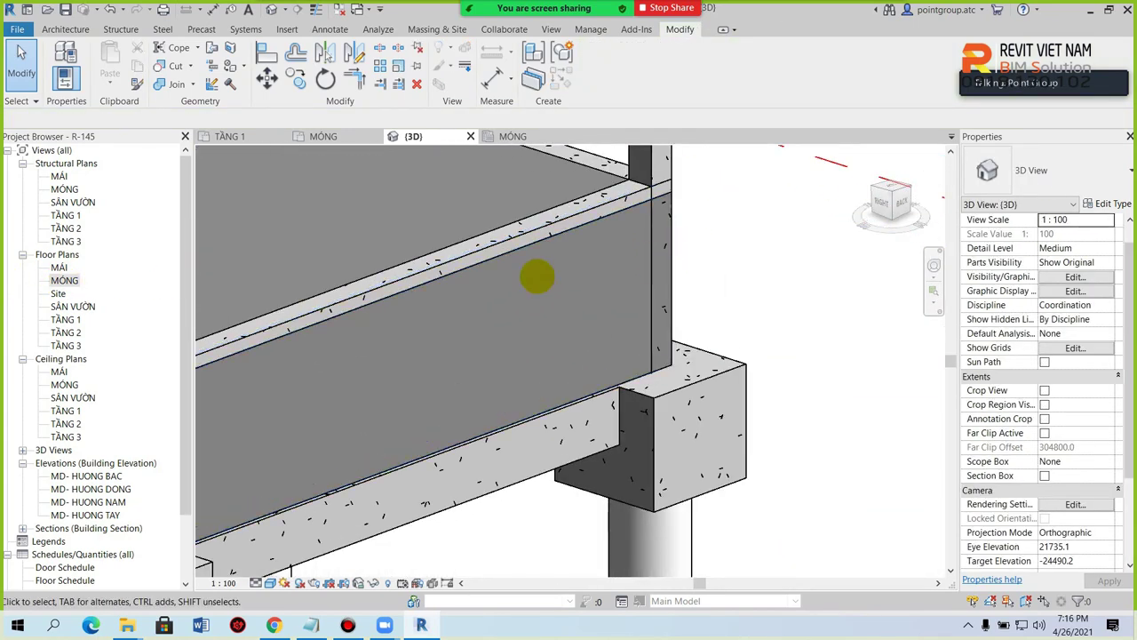
Step: On the MÓNG floor plan, check the walls near grid 2 and zoom out to the full layout
{"action": "double_click", "coordinate": [64, 280]}
{"action": "scroll", "coordinate": [587, 351], "scroll_direction": "up", "scroll_amount": 2}
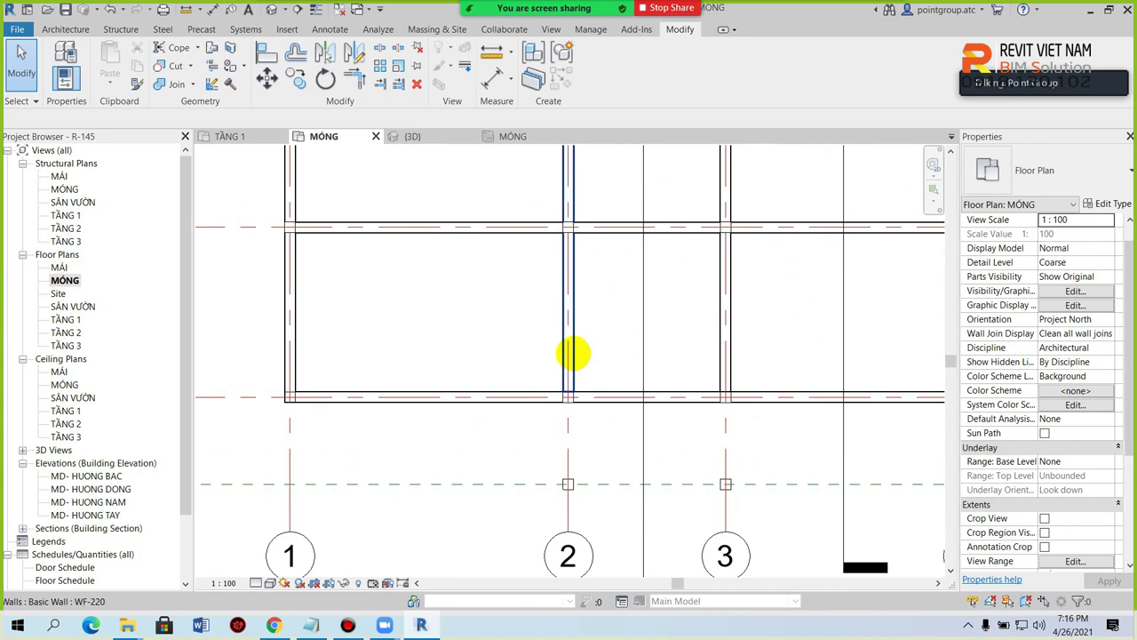
{"action": "left_click", "coordinate": [568, 355]}
{"action": "scroll", "coordinate": [573, 391], "scroll_direction": "up", "scroll_amount": 2}
{"action": "scroll", "coordinate": [573, 410], "scroll_direction": "up", "scroll_amount": 2}
{"action": "left_click", "coordinate": [563, 338]}
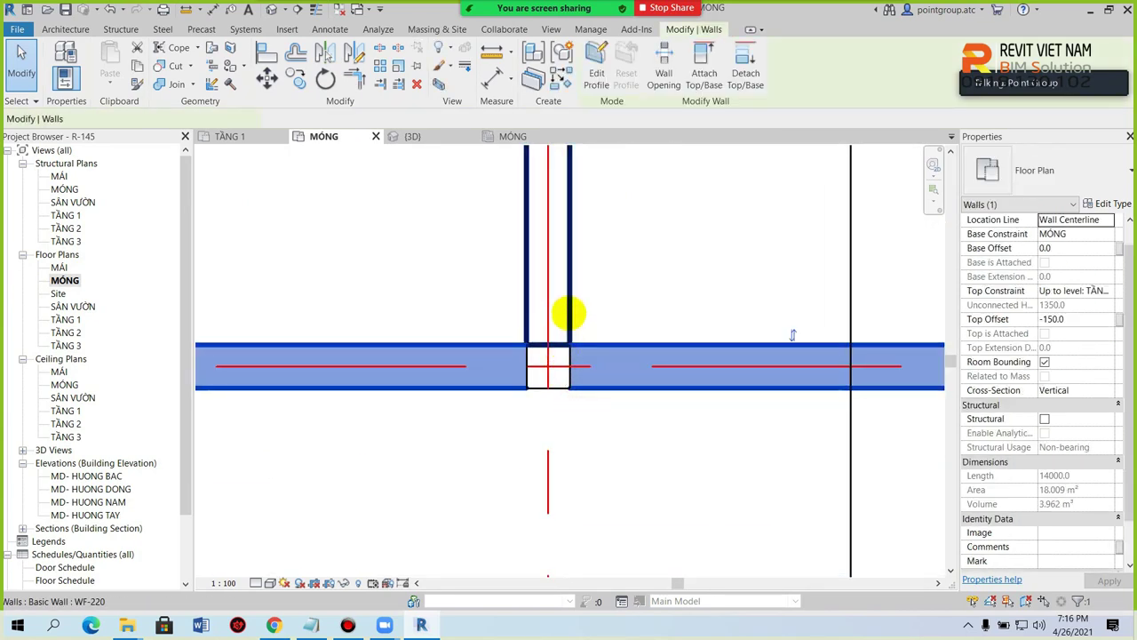
{"action": "left_click", "coordinate": [569, 311]}
{"action": "scroll", "coordinate": [584, 318], "scroll_direction": "down", "scroll_amount": 3}
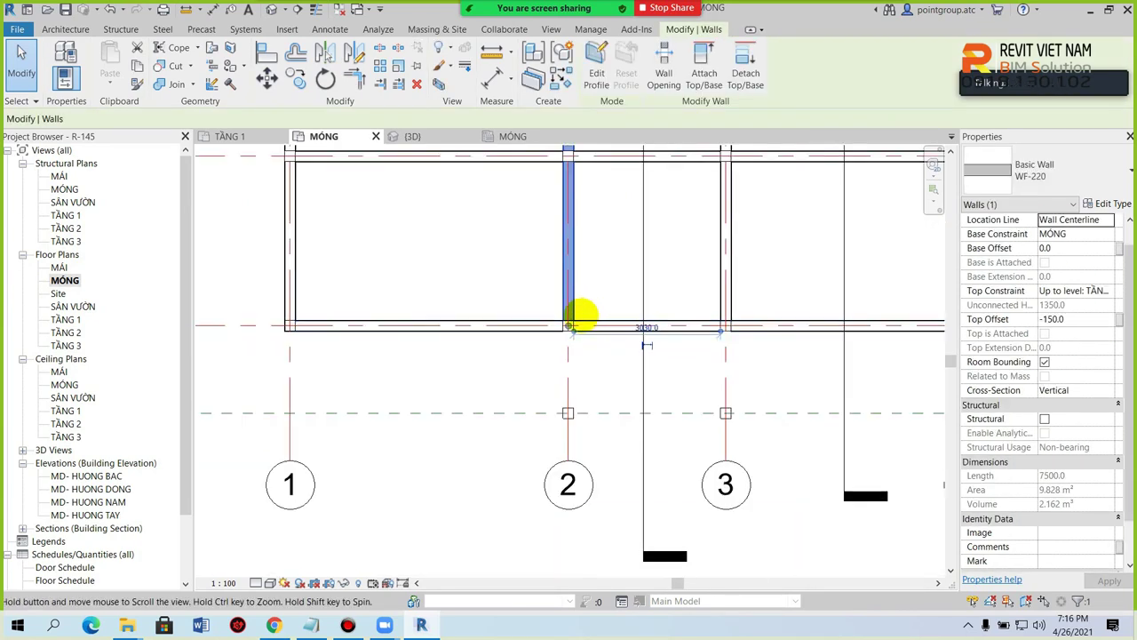
{"action": "scroll", "coordinate": [571, 376], "scroll_direction": "down", "scroll_amount": 3}
{"action": "left_click", "coordinate": [571, 376]}
{"action": "scroll", "coordinate": [539, 383], "scroll_direction": "down", "scroll_amount": 2}
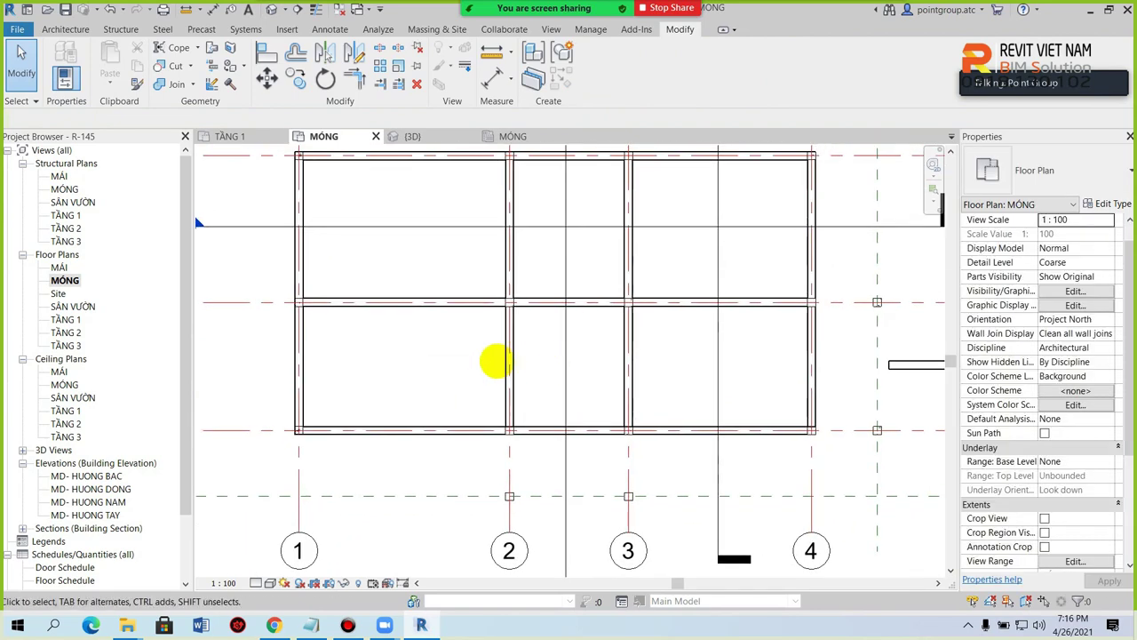
{"action": "scroll", "coordinate": [516, 430], "scroll_direction": "up", "scroll_amount": 3}
Step: Restart Join Geometry with Multiple Join off and pick a wall as the first element
{"action": "left_click", "coordinate": [193, 85]}
{"action": "left_click", "coordinate": [180, 106]}
{"action": "left_click", "coordinate": [11, 119]}
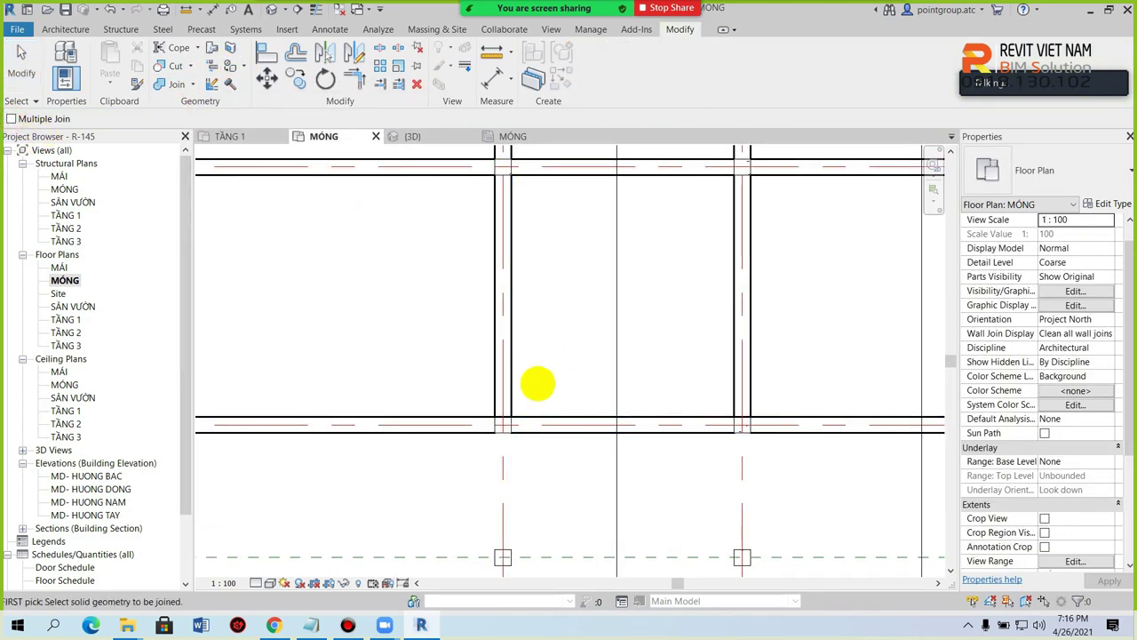
{"action": "left_click", "coordinate": [515, 371]}
{"action": "scroll", "coordinate": [508, 419], "scroll_direction": "up", "scroll_amount": 2}
{"action": "scroll", "coordinate": [642, 381], "scroll_direction": "down", "scroll_amount": 2}
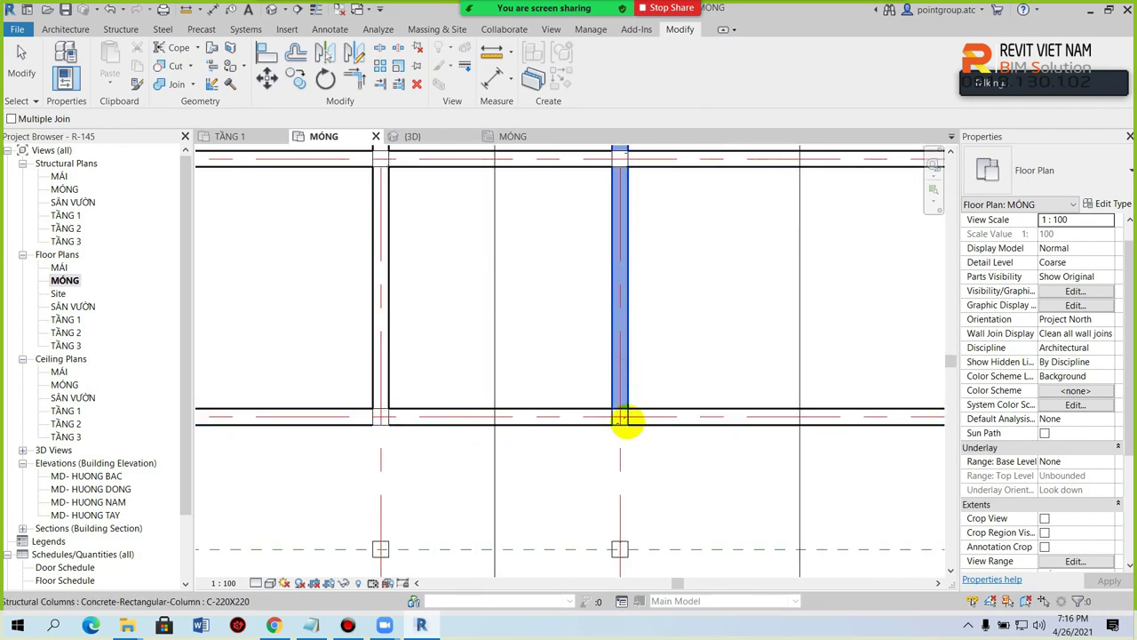
Step: In the default 3D view, check the Top Offset of a structural column and a foundation wall
{"action": "left_click", "coordinate": [271, 9]}
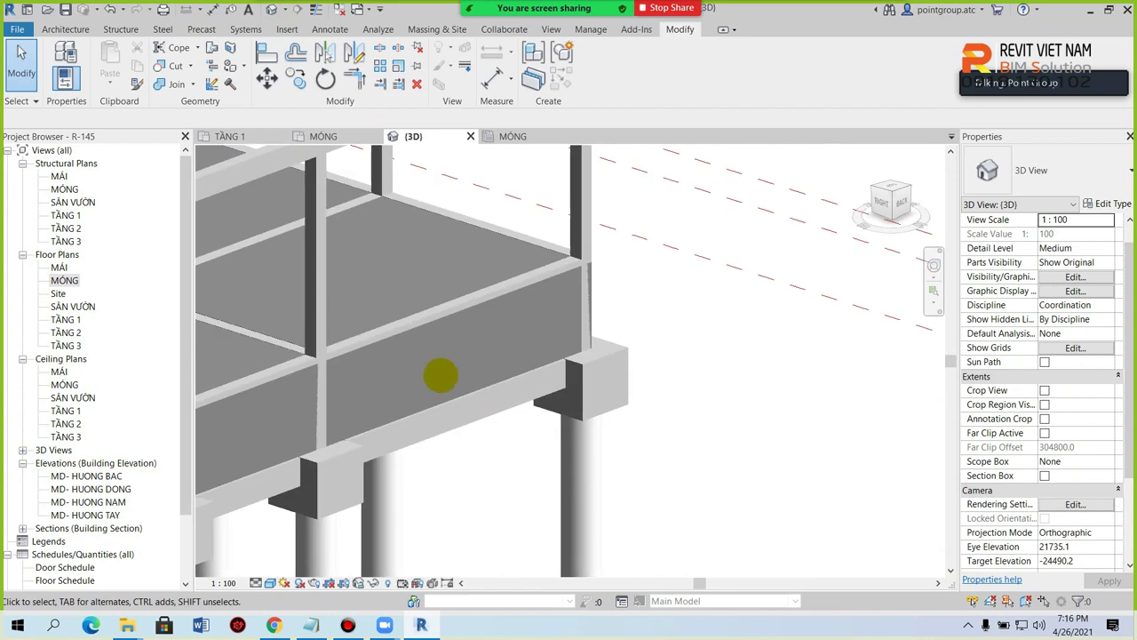
{"action": "middle_click_drag", "start_coordinate": [434, 385], "coordinate": [476, 308], "text": "shift"}
{"action": "left_click", "coordinate": [519, 307]}
{"action": "scroll", "coordinate": [569, 306], "scroll_direction": "up", "scroll_amount": 2}
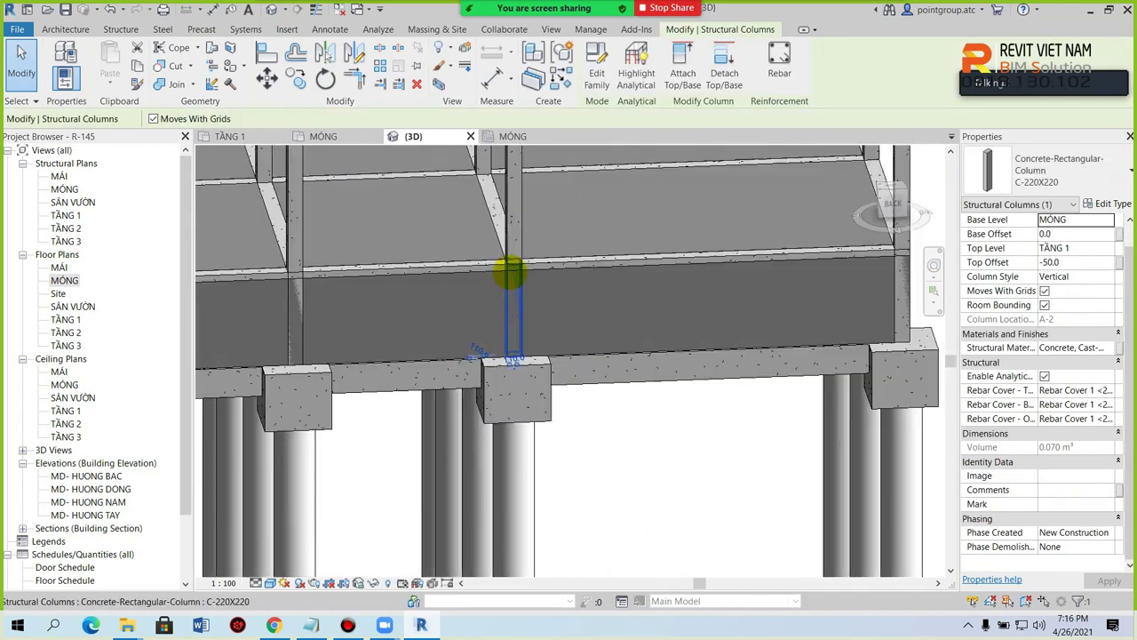
{"action": "scroll", "coordinate": [507, 272], "scroll_direction": "up", "scroll_amount": 2}
{"action": "scroll", "coordinate": [559, 329], "scroll_direction": "up", "scroll_amount": 1}
{"action": "scroll", "coordinate": [540, 323], "scroll_direction": "up", "scroll_amount": 1}
{"action": "key", "text": "Escape"}
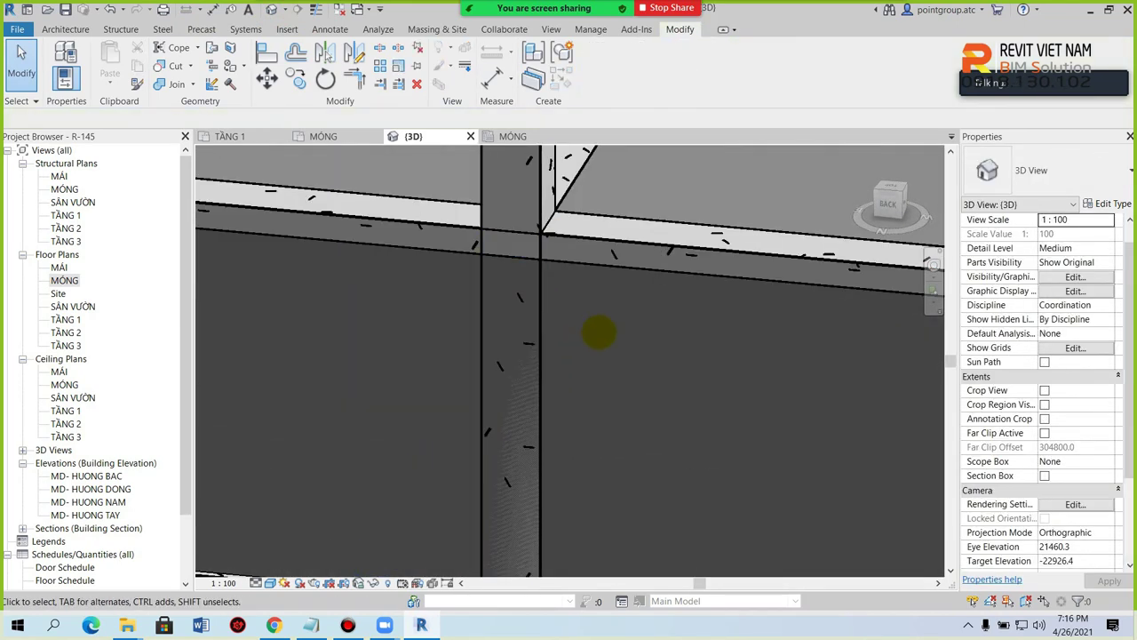
{"action": "left_click", "coordinate": [583, 269]}
{"action": "scroll", "coordinate": [582, 269], "scroll_direction": "down", "scroll_amount": 2}
{"action": "scroll", "coordinate": [533, 320], "scroll_direction": "down", "scroll_amount": 2}
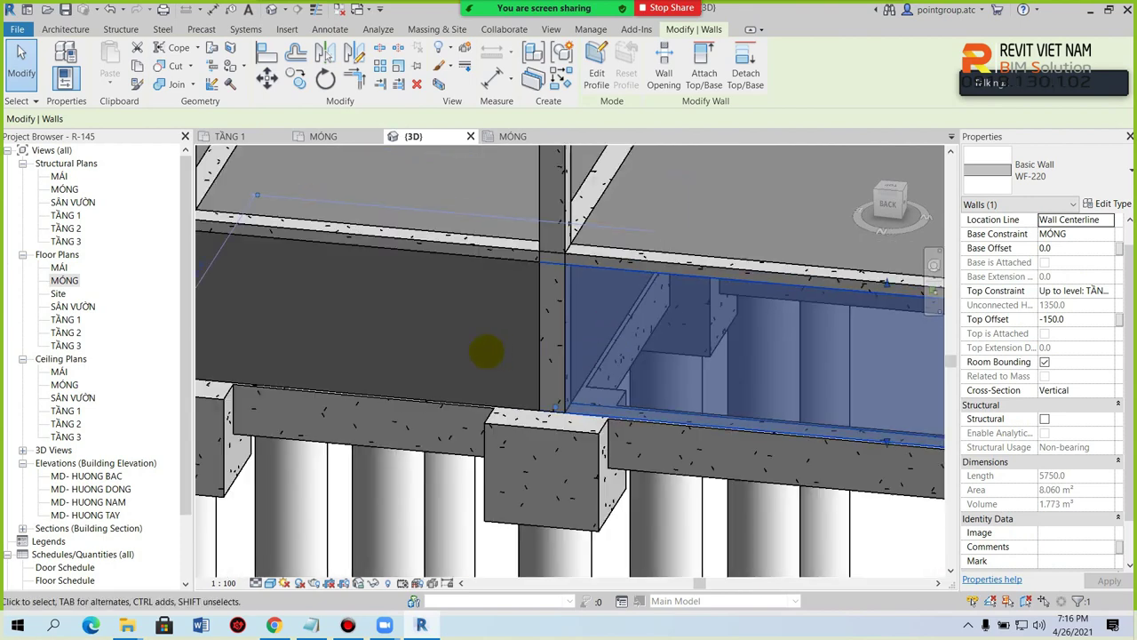
{"action": "key", "text": "Escape"}
Step: Orbit around to compare other foundation walls, then return to the MÓNG floor plan
{"action": "left_click", "coordinate": [474, 373]}
{"action": "mouse_move", "coordinate": [470, 368]}
{"action": "middle_mouse_down", "text": "shift"}
{"action": "mouse_move", "coordinate": [614, 343]}
{"action": "mouse_move", "coordinate": [648, 307]}
{"action": "middle_mouse_up", "text": "shift"}
{"action": "scroll", "coordinate": [457, 361], "scroll_direction": "down", "scroll_amount": 3}
{"action": "left_click", "coordinate": [455, 382]}
{"action": "mouse_move", "coordinate": [455, 386]}
{"action": "middle_mouse_down", "text": "shift"}
{"action": "mouse_move", "coordinate": [436, 347]}
{"action": "mouse_move", "coordinate": [572, 356]}
{"action": "mouse_move", "coordinate": [672, 343]}
{"action": "mouse_move", "coordinate": [667, 330]}
{"action": "mouse_move", "coordinate": [677, 344]}
{"action": "middle_mouse_up", "text": "shift"}
{"action": "scroll", "coordinate": [470, 404], "scroll_direction": "up", "scroll_amount": 3}
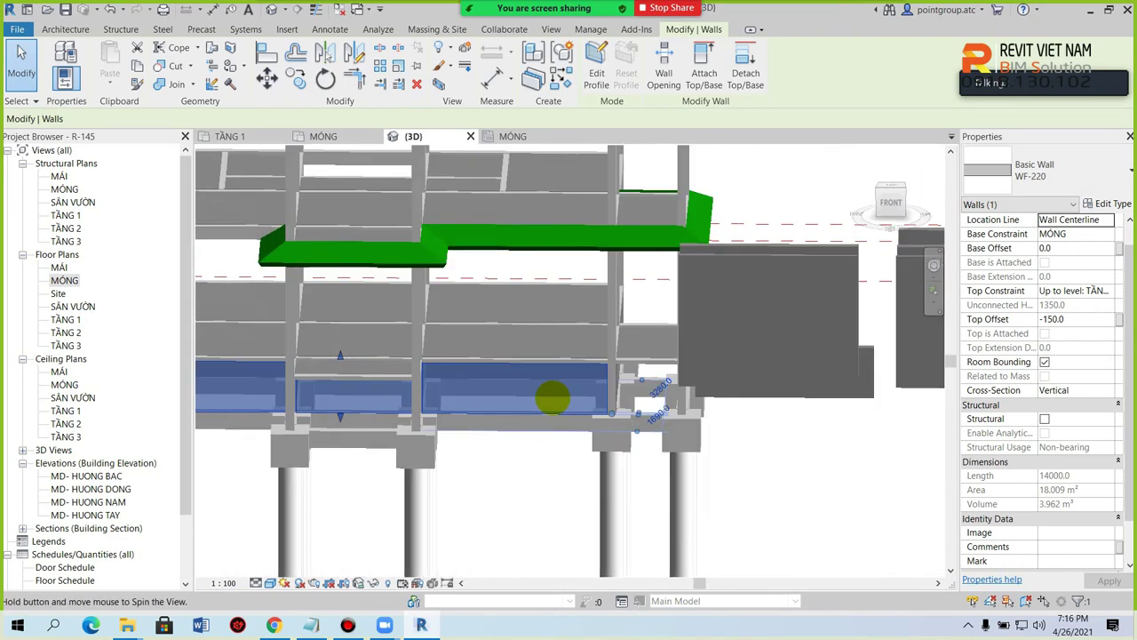
{"action": "key", "text": "Escape"}
{"action": "scroll", "coordinate": [467, 373], "scroll_direction": "up", "scroll_amount": 3}
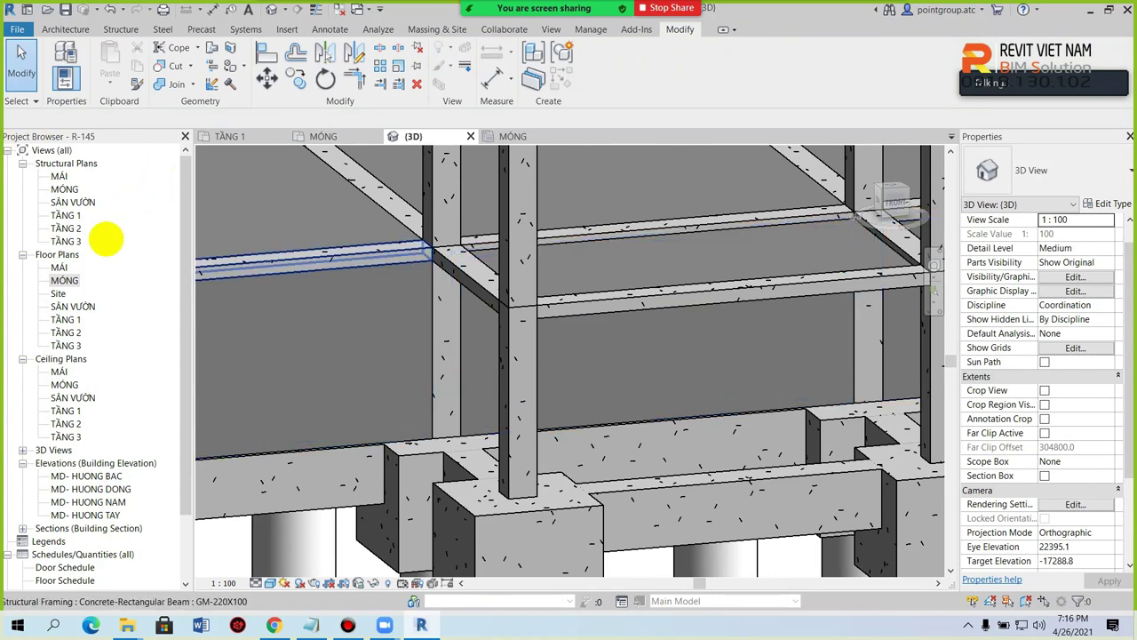
{"action": "double_click", "coordinate": [64, 279]}
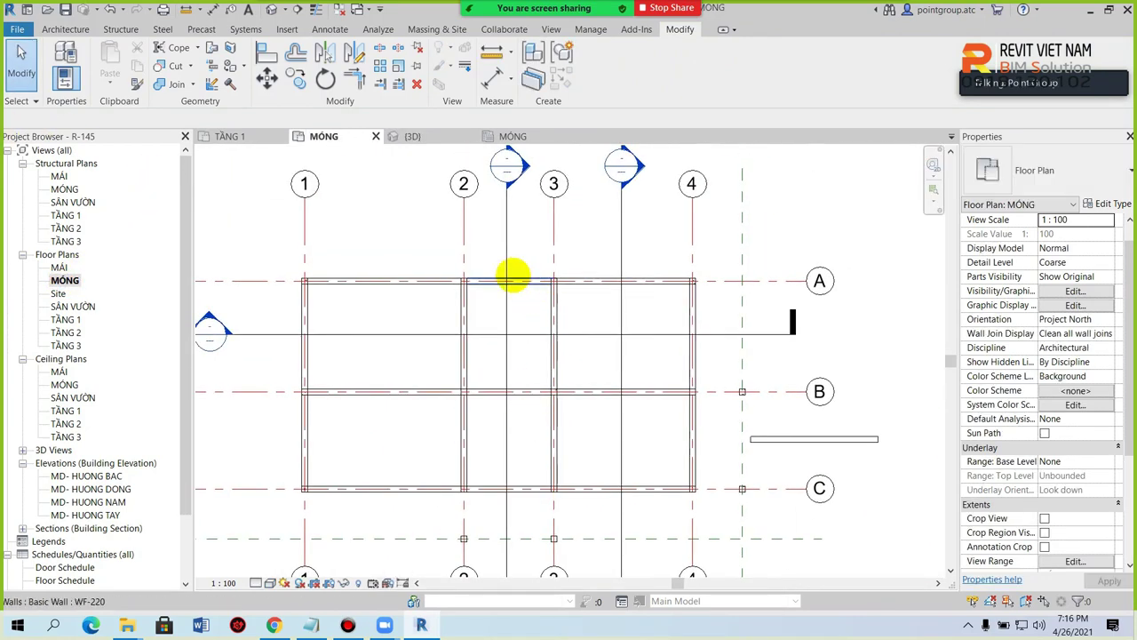
Step: Pull the left foundation wall's end back from the junction
{"action": "scroll", "coordinate": [462, 285], "scroll_direction": "up", "scroll_amount": 5}
{"action": "left_click", "coordinate": [426, 294]}
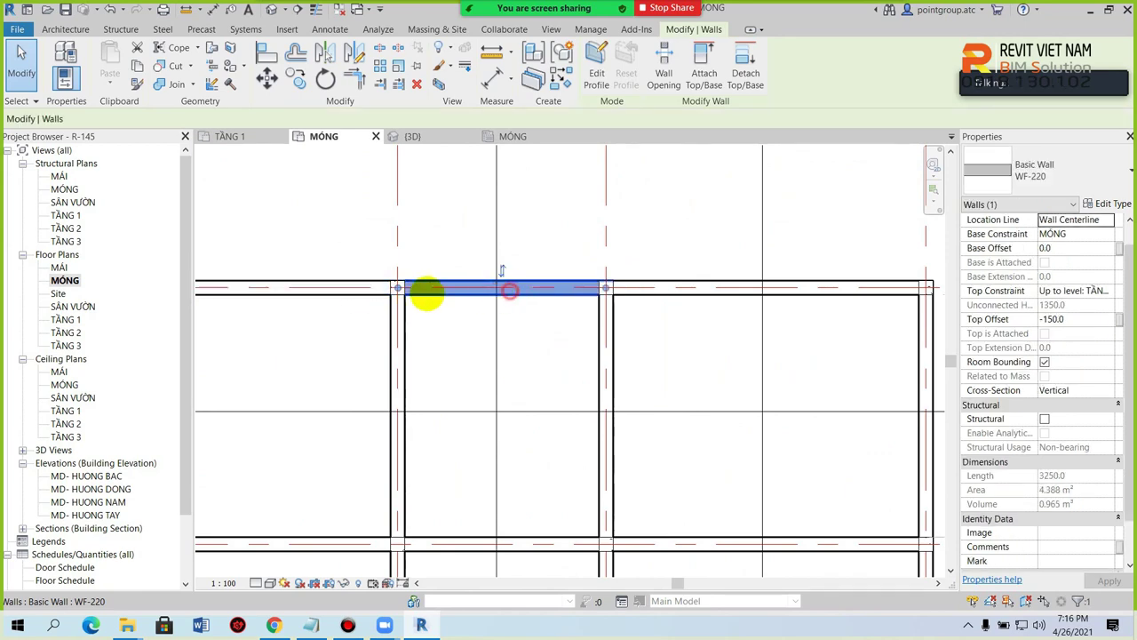
{"action": "scroll", "coordinate": [375, 289], "scroll_direction": "up", "scroll_amount": 4}
{"action": "key", "text": "Escape"}
{"action": "left_click", "coordinate": [432, 279]}
{"action": "left_click_drag", "start_coordinate": [432, 279], "coordinate": [373, 281]}
{"action": "left_click", "coordinate": [401, 279]}
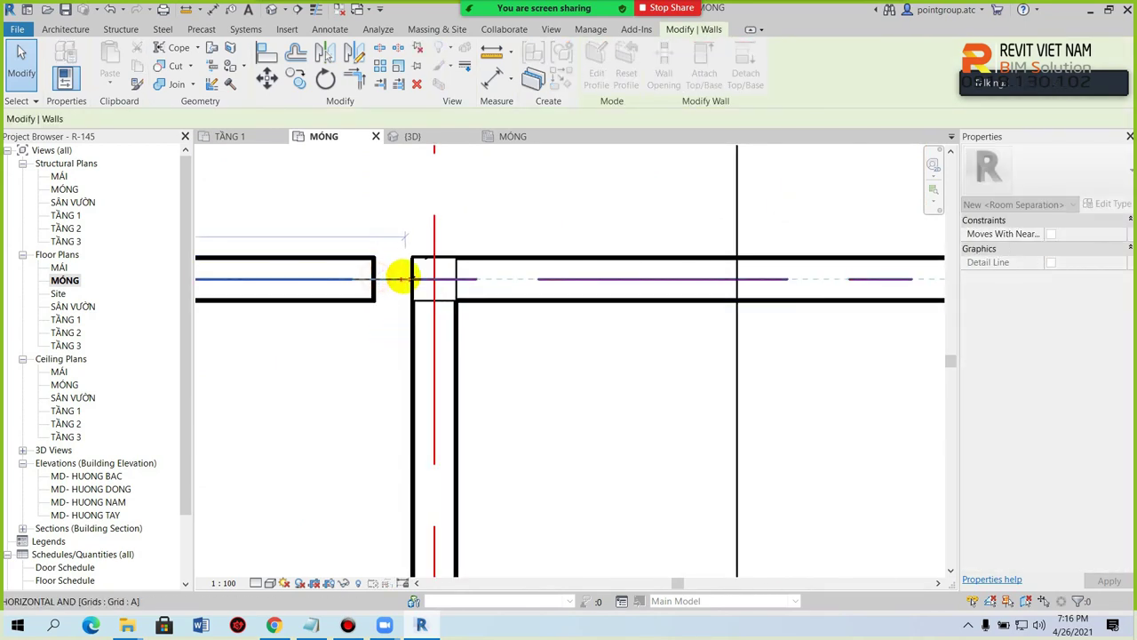
Step: Use Create Similar on the WF-220 wall to draw two new segments along the upper grid line
{"action": "left_click", "coordinate": [507, 291]}
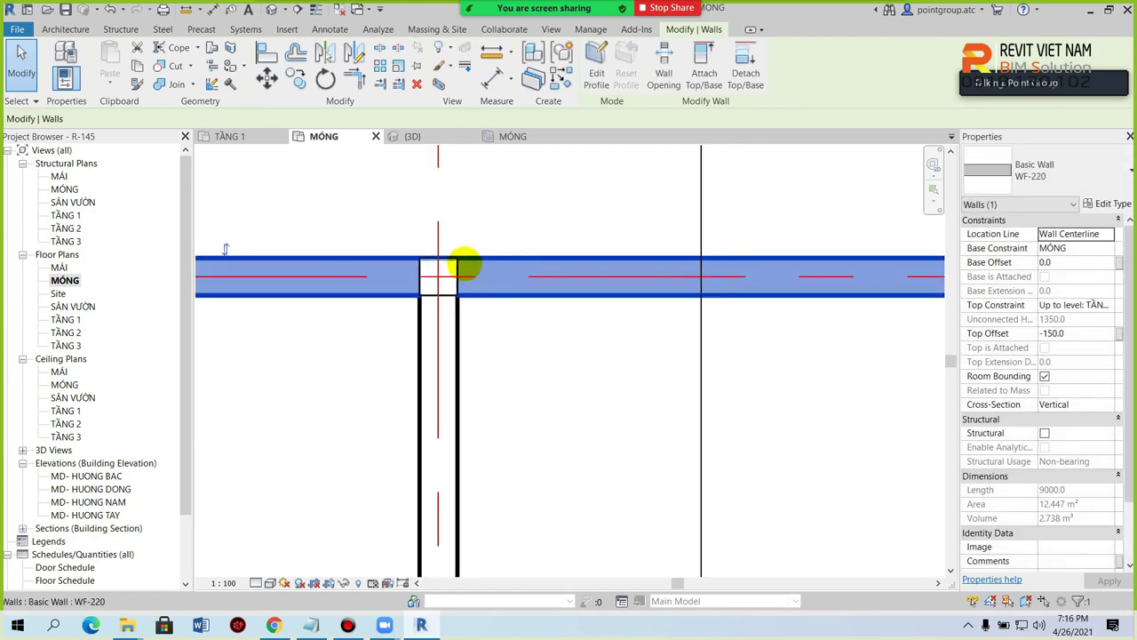
{"action": "scroll", "coordinate": [465, 258], "scroll_direction": "down", "scroll_amount": 4}
{"action": "key", "text": "Escape"}
{"action": "left_click", "coordinate": [503, 275]}
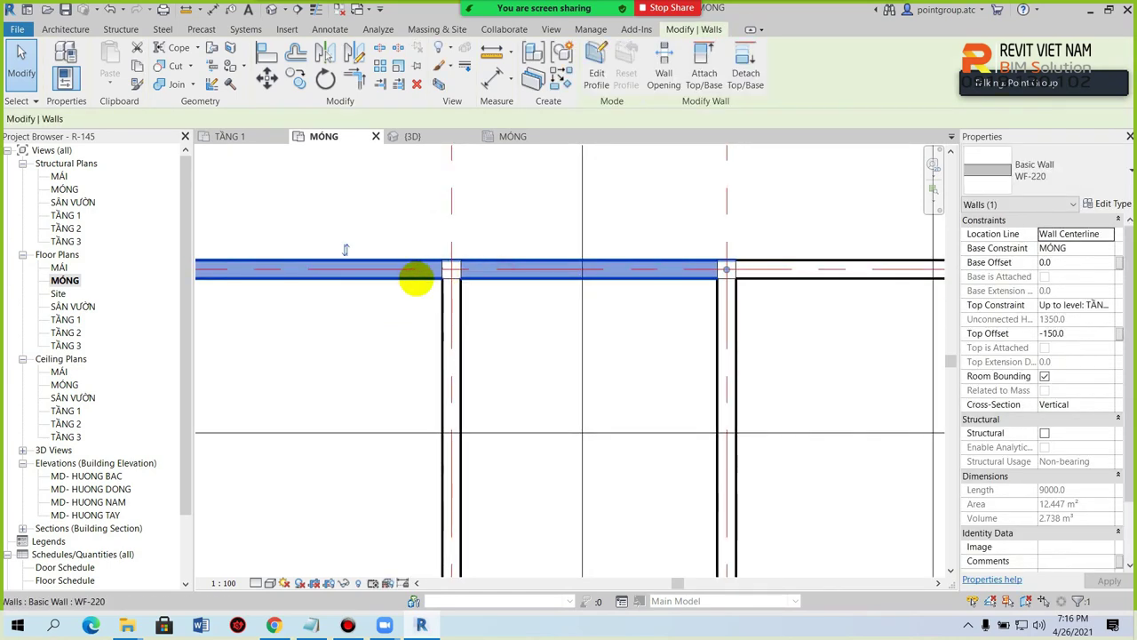
{"action": "scroll", "coordinate": [414, 279], "scroll_direction": "up", "scroll_amount": 3}
{"action": "scroll", "coordinate": [437, 349], "scroll_direction": "down", "scroll_amount": 2}
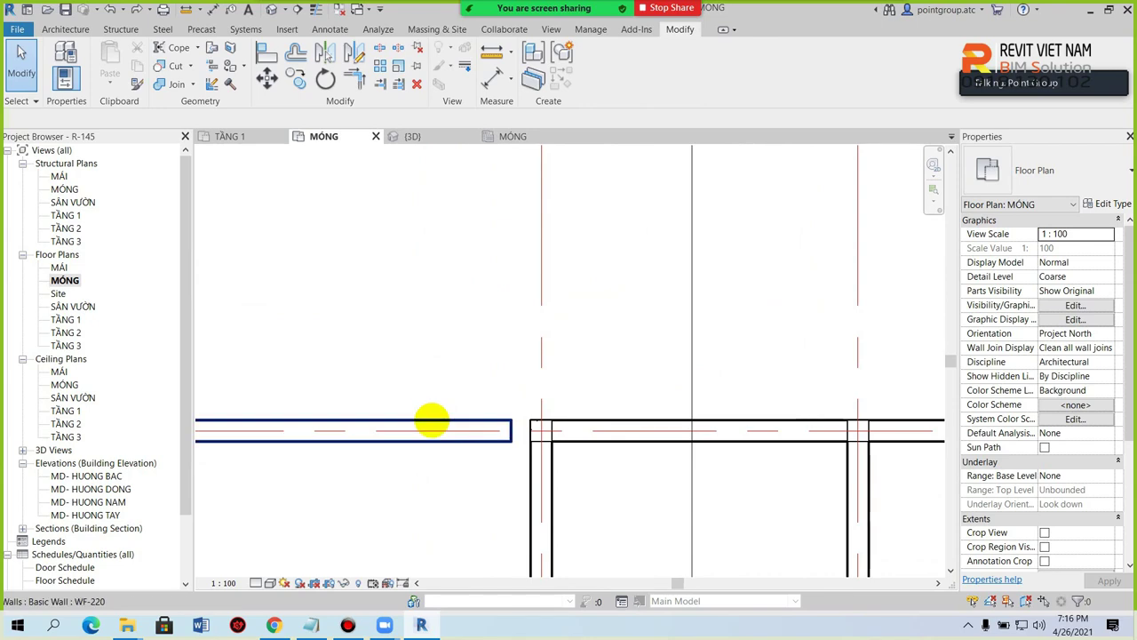
{"action": "left_click", "coordinate": [432, 425]}
{"action": "left_click", "coordinate": [533, 78]}
{"action": "left_click", "coordinate": [311, 300]}
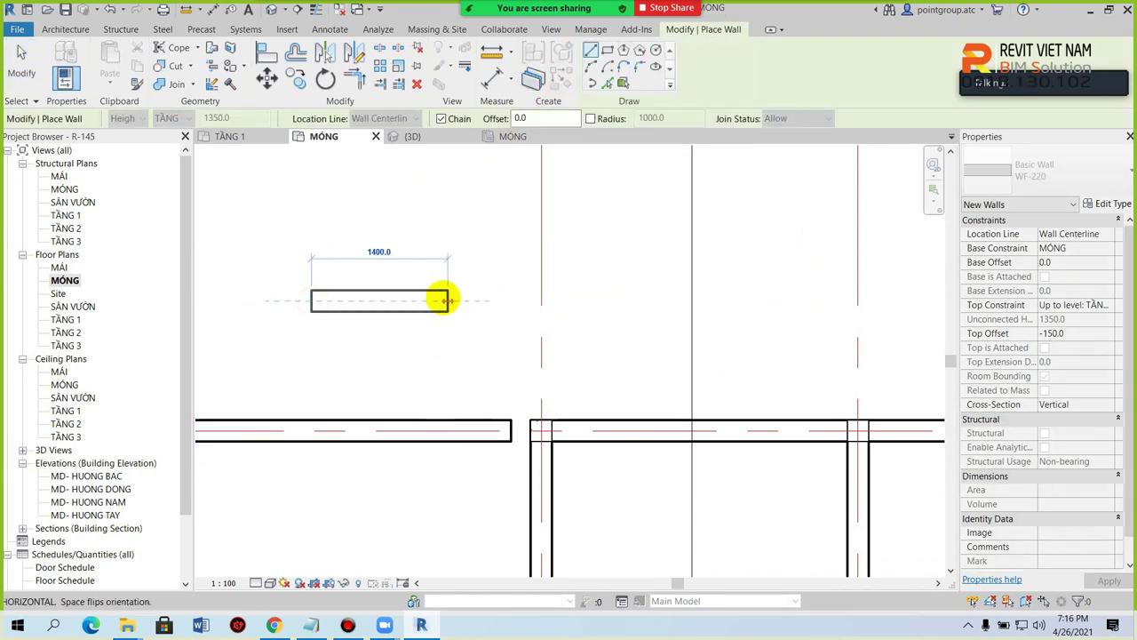
{"action": "left_click", "coordinate": [466, 300]}
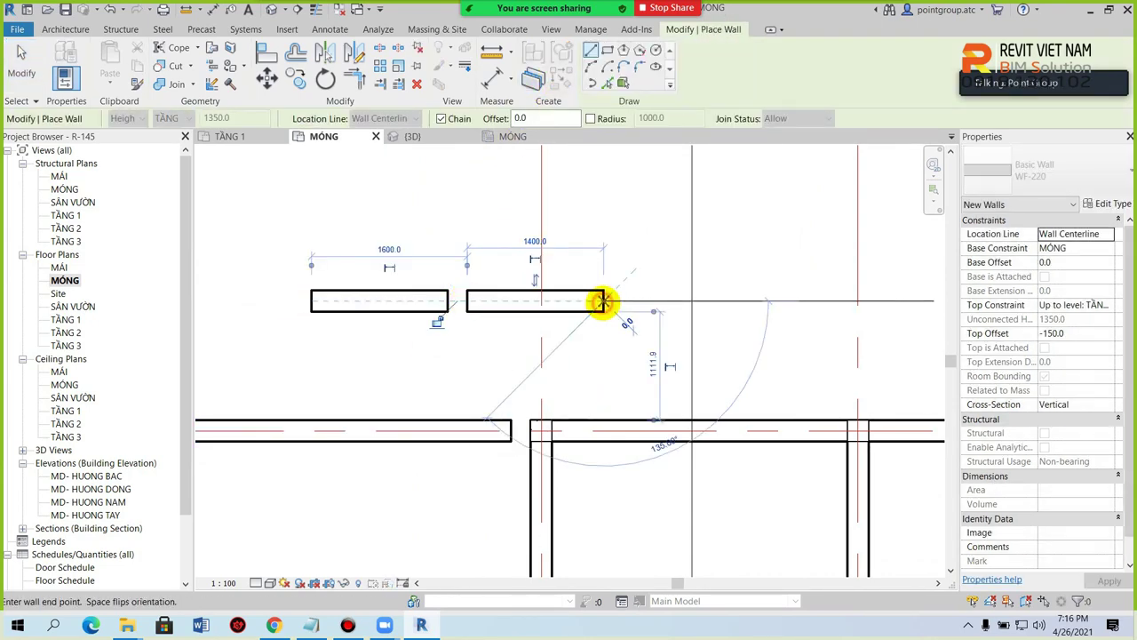
{"action": "left_click", "coordinate": [604, 300]}
{"action": "key", "text": "Escape"}
{"action": "key", "text": "Escape"}
Step: Drag the right segment's end to merge both into one 3000 mm WF-220 wall
{"action": "scroll", "coordinate": [480, 308], "scroll_direction": "up", "scroll_amount": 2}
{"action": "left_click", "coordinate": [460, 289]}
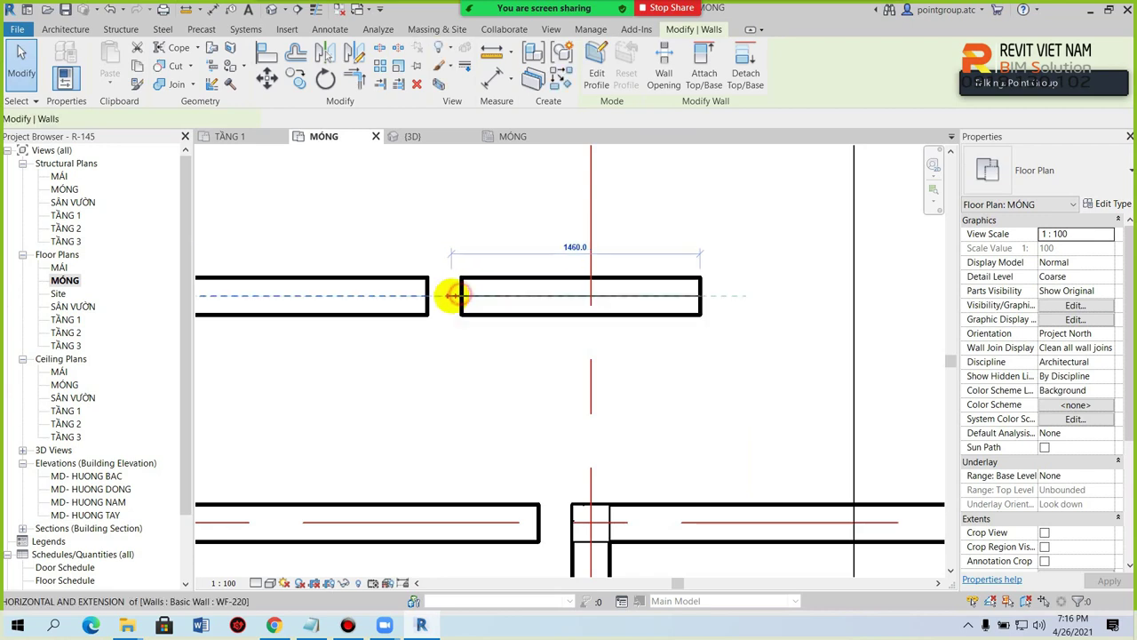
{"action": "left_click_drag", "start_coordinate": [452, 296], "coordinate": [438, 306]}
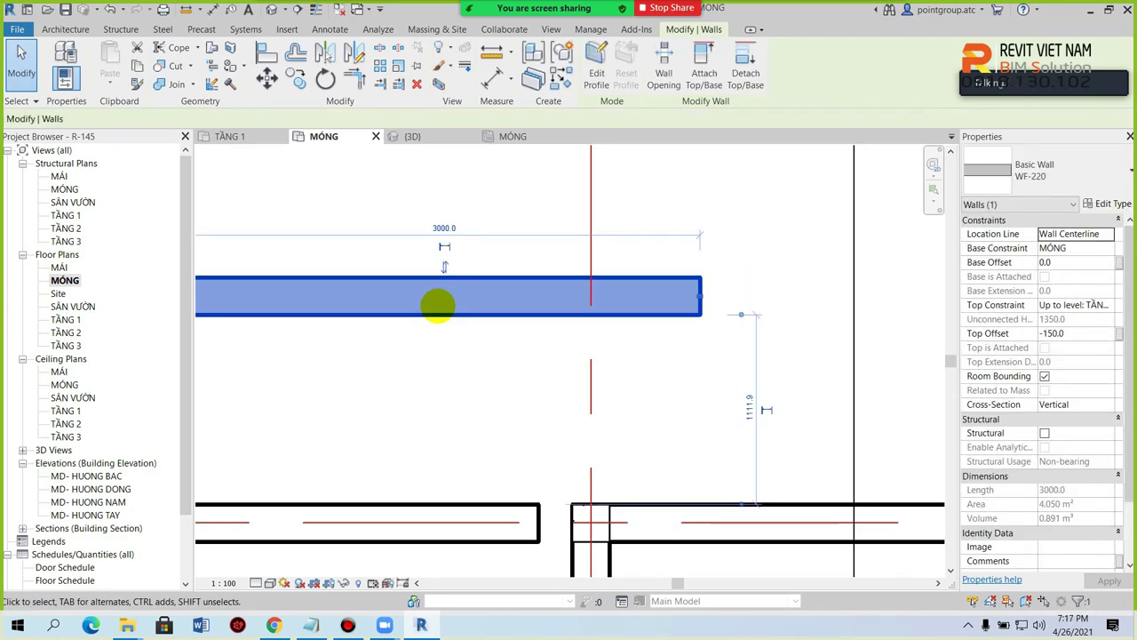
{"action": "left_click", "coordinate": [445, 342]}
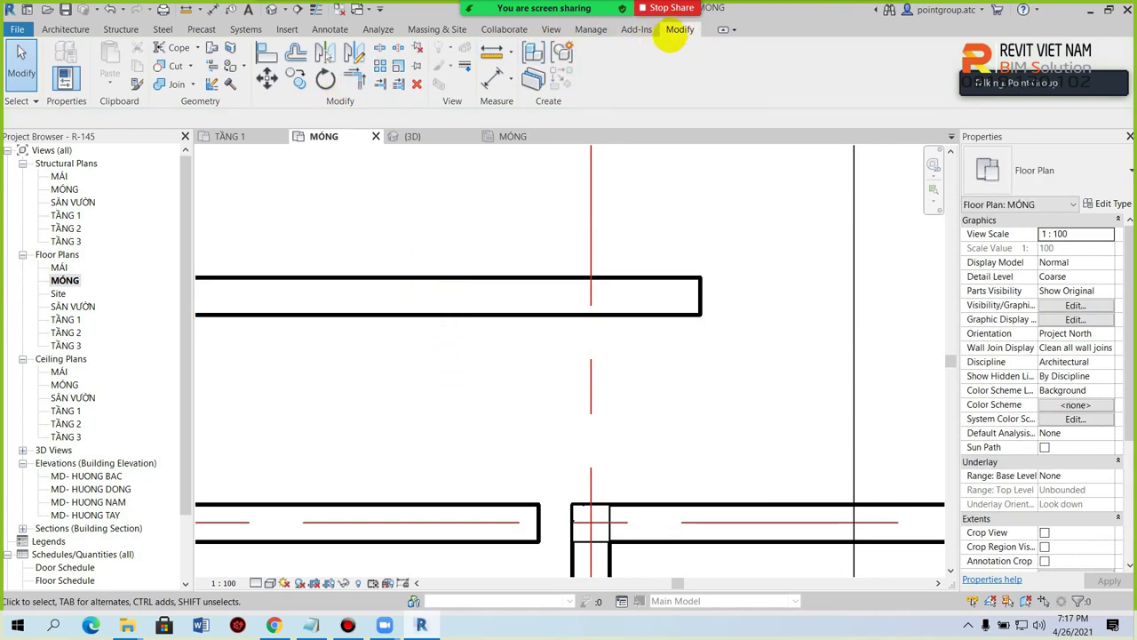
{"action": "left_click", "coordinate": [381, 47]}
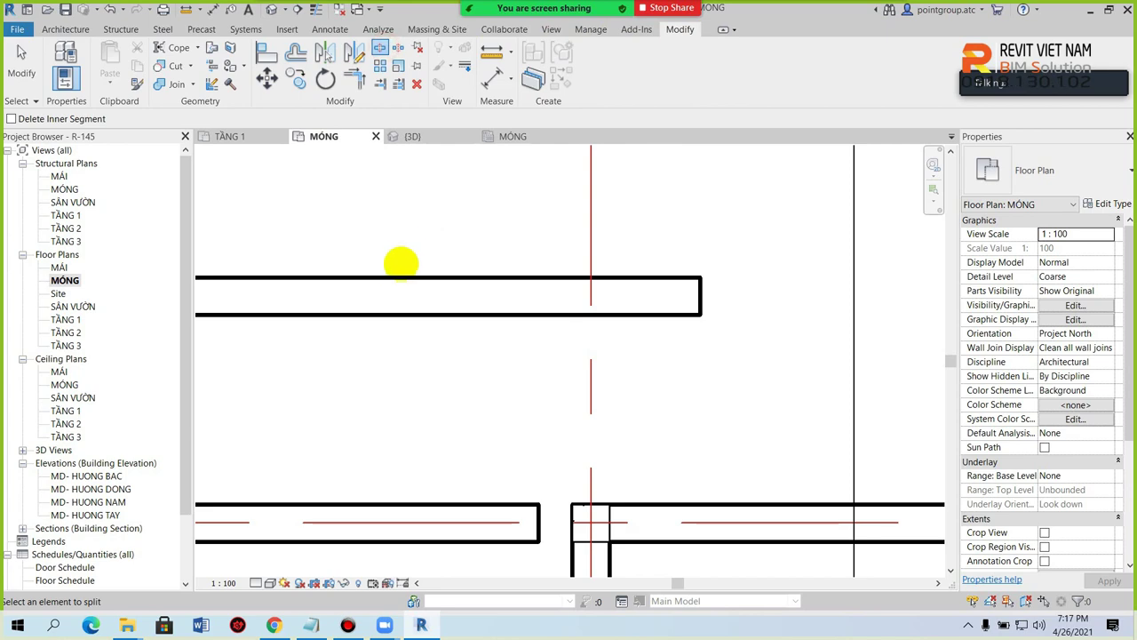
Step: Try splitting the top wall at the column, then undo the split
{"action": "left_click", "coordinate": [389, 280]}
{"action": "left_click", "coordinate": [402, 283]}
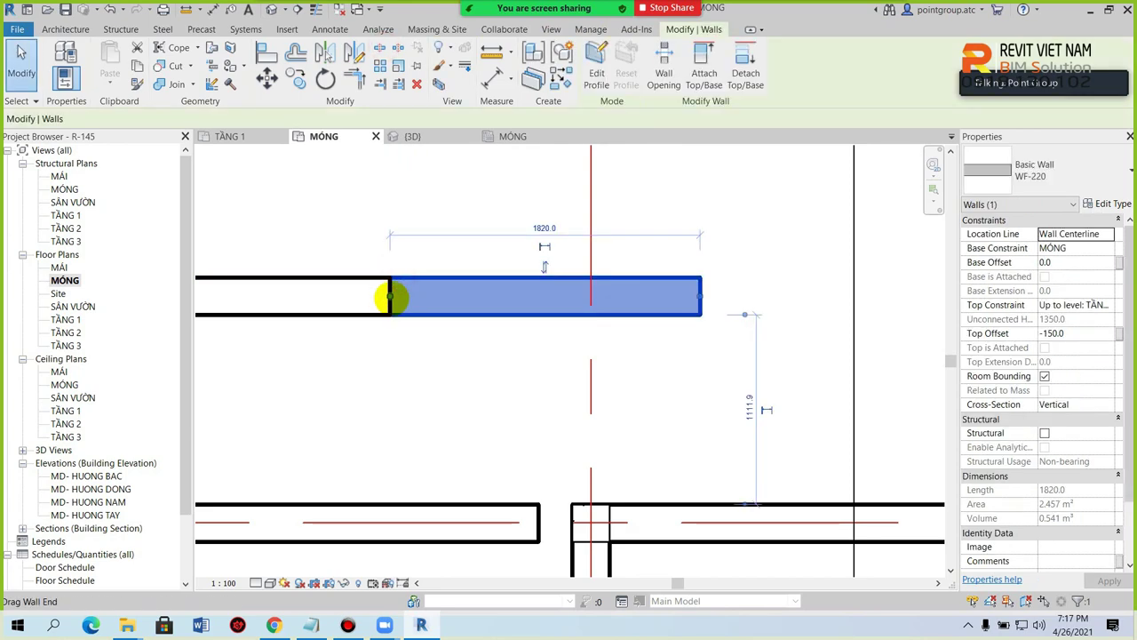
{"action": "key", "text": "ctrl+z"}
{"action": "scroll", "coordinate": [409, 304], "scroll_direction": "down", "scroll_amount": 2}
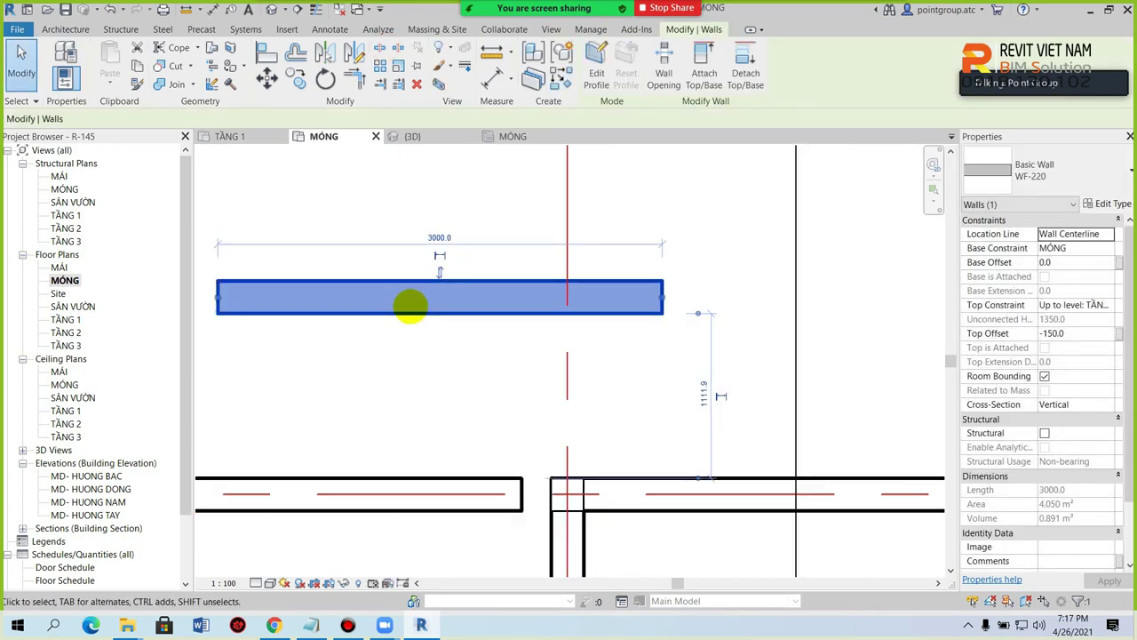
{"action": "scroll", "coordinate": [418, 310], "scroll_direction": "down", "scroll_amount": 3}
{"action": "key", "text": "Escape"}
{"action": "scroll", "coordinate": [464, 300], "scroll_direction": "up", "scroll_amount": 4}
{"action": "scroll", "coordinate": [461, 281], "scroll_direction": "up", "scroll_amount": 2}
Step: Disallow join on the left wall's end and extend it to meet the vertical wall
{"action": "left_click", "coordinate": [461, 281]}
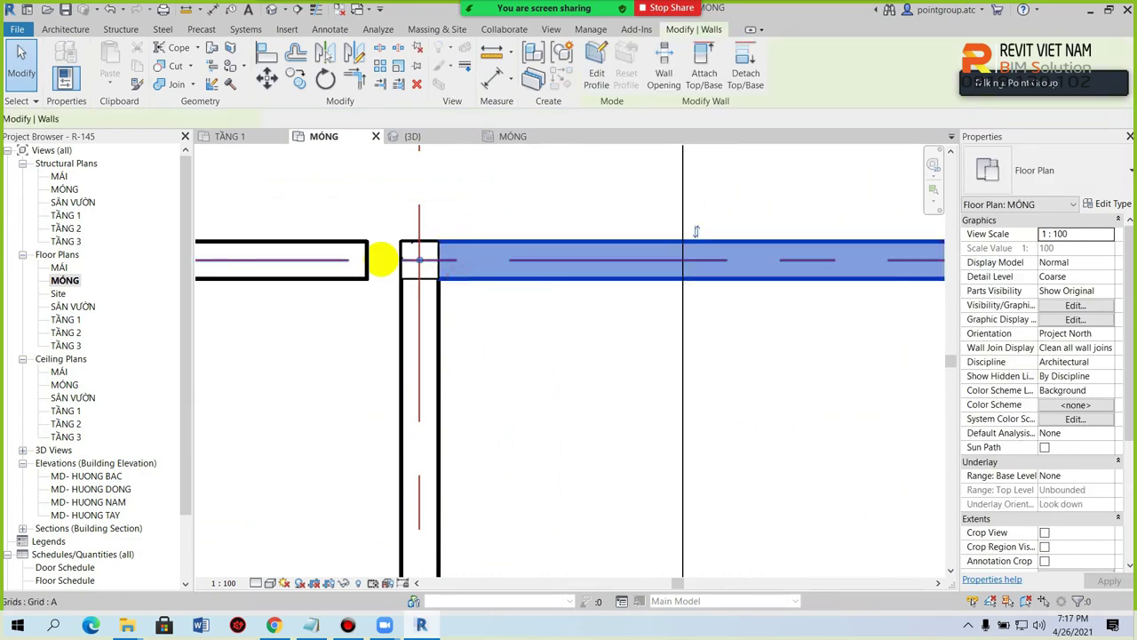
{"action": "scroll", "coordinate": [378, 258], "scroll_direction": "up", "scroll_amount": 1}
{"action": "left_click", "coordinate": [355, 285]}
{"action": "scroll", "coordinate": [354, 293], "scroll_direction": "up", "scroll_amount": 2}
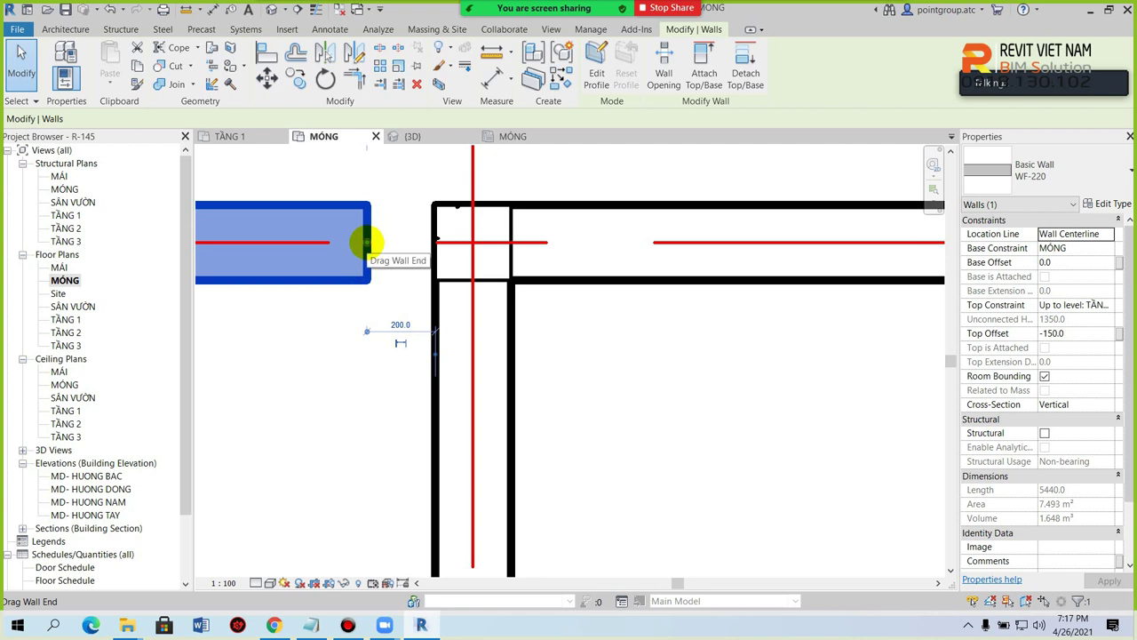
{"action": "right_click", "coordinate": [366, 241]}
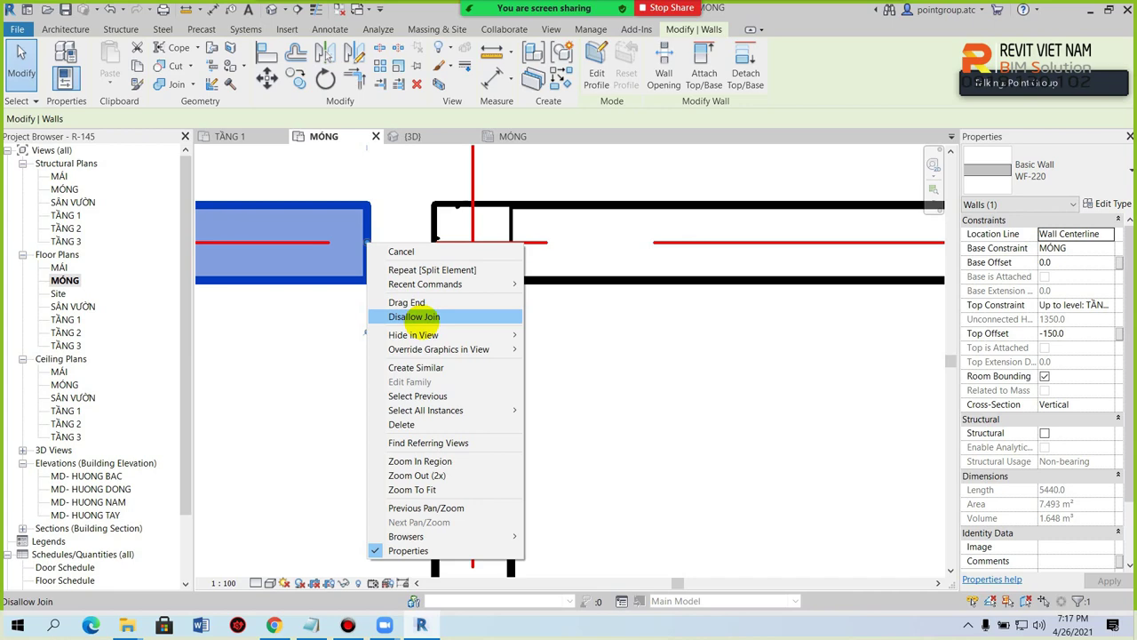
{"action": "left_click", "coordinate": [414, 317]}
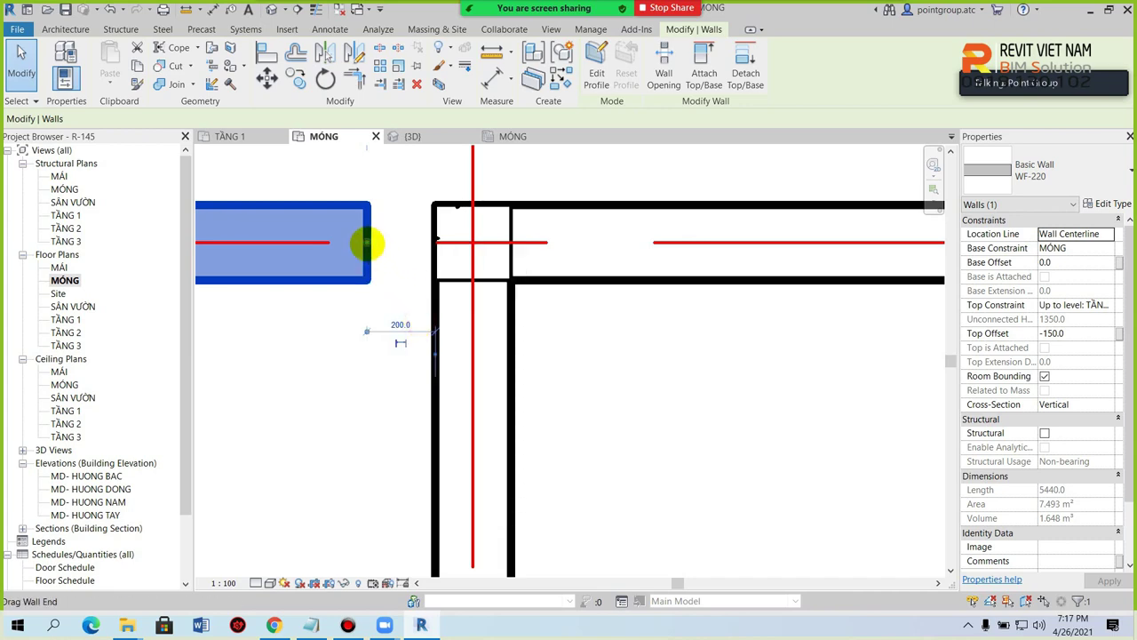
{"action": "left_click_drag", "start_coordinate": [366, 242], "coordinate": [418, 240]}
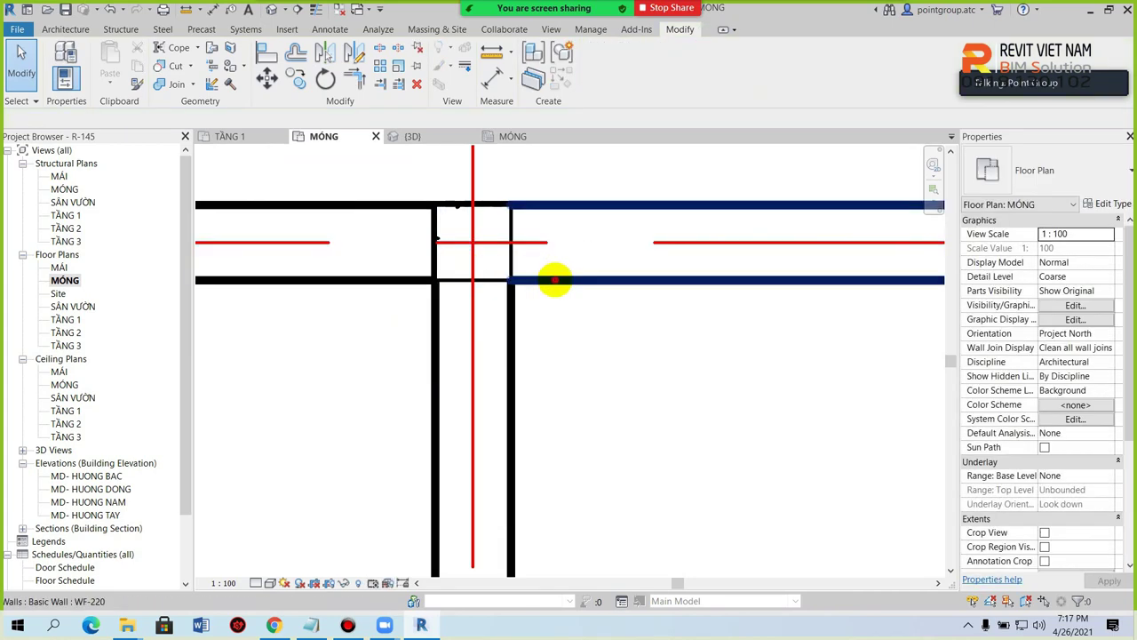
Step: Disallow join on the right wall's end and bring it to the column face
{"action": "left_click", "coordinate": [554, 280]}
{"action": "left_click_drag", "start_coordinate": [483, 246], "coordinate": [619, 245]}
{"action": "right_click", "coordinate": [619, 242]}
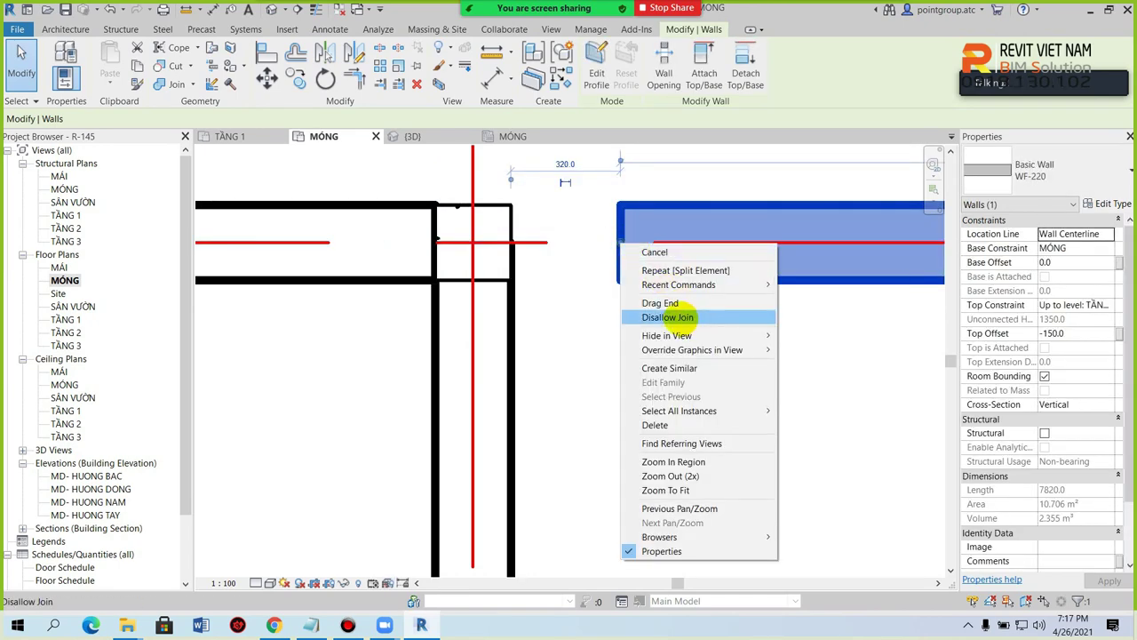
{"action": "left_click", "coordinate": [679, 317]}
{"action": "left_click_drag", "start_coordinate": [620, 242], "coordinate": [511, 233]}
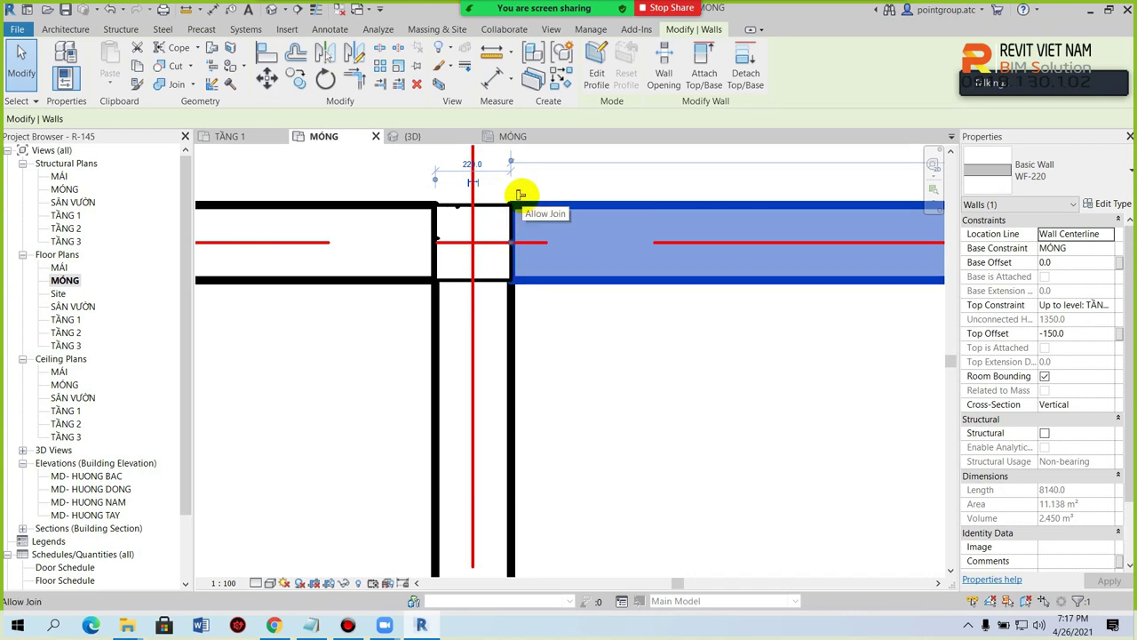
Step: Check both wall segments' lengths, confirming the right one is 8250 mm
{"action": "left_click", "coordinate": [389, 211]}
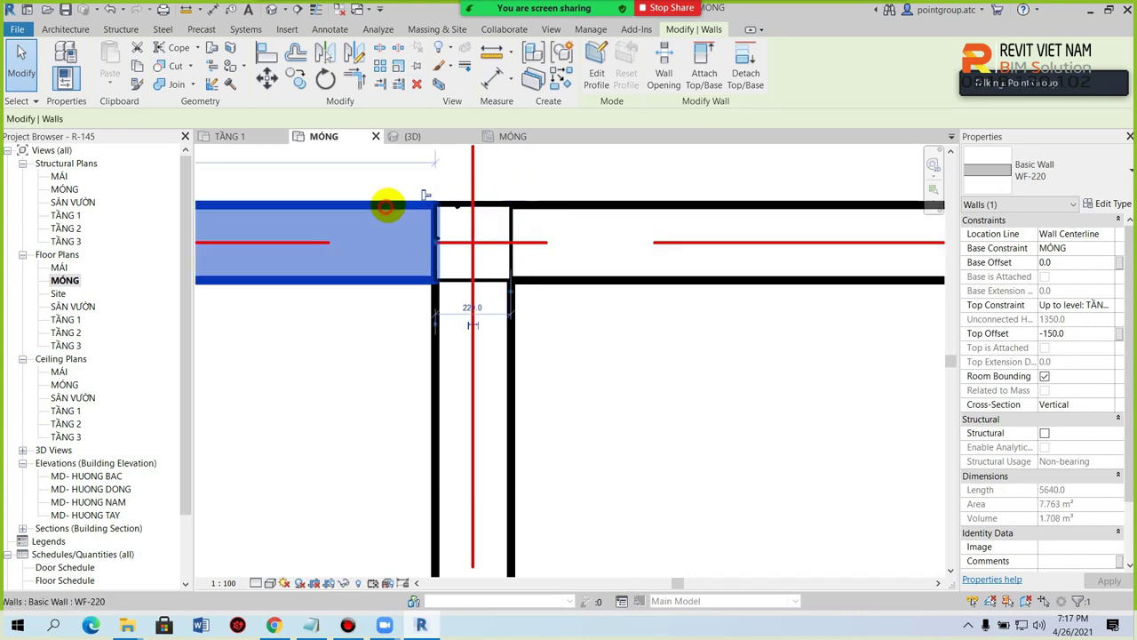
{"action": "left_click", "coordinate": [558, 202]}
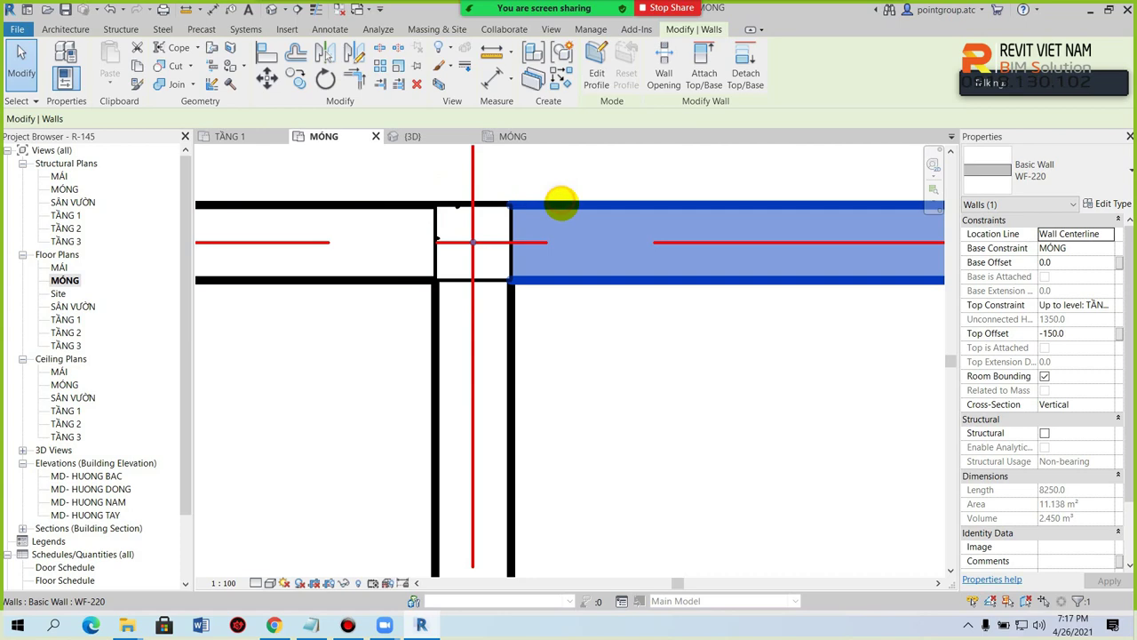
{"action": "key", "text": "Escape"}
{"action": "scroll", "coordinate": [469, 210], "scroll_direction": "down", "scroll_amount": 2}
{"action": "left_click", "coordinate": [524, 213]}
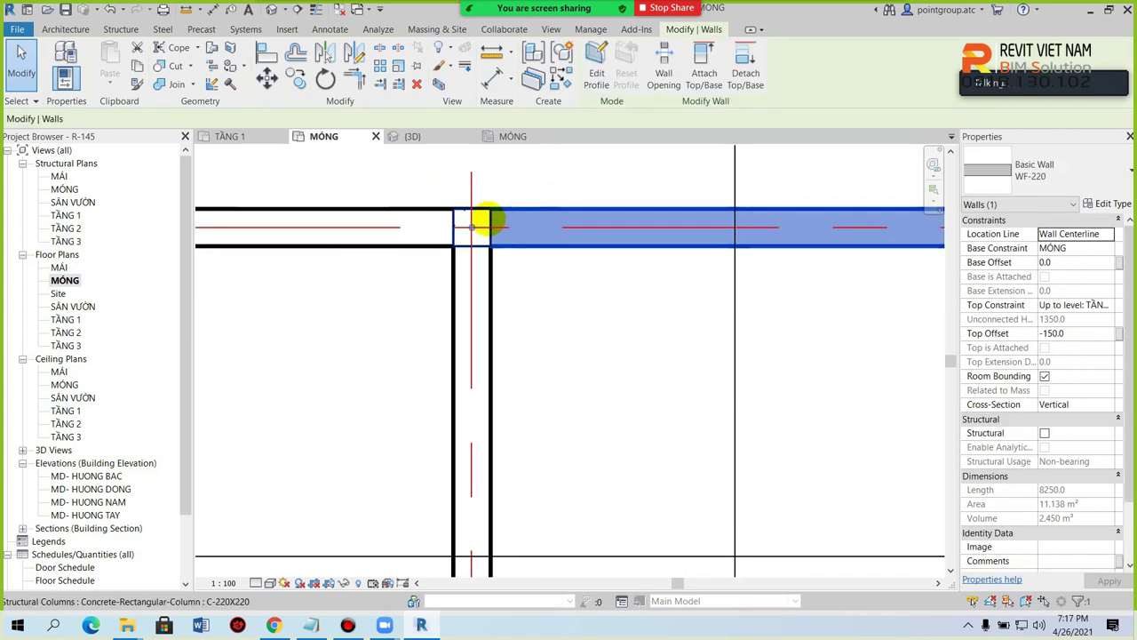
{"action": "key", "text": "Escape"}
{"action": "scroll", "coordinate": [483, 221], "scroll_direction": "down", "scroll_amount": 1}
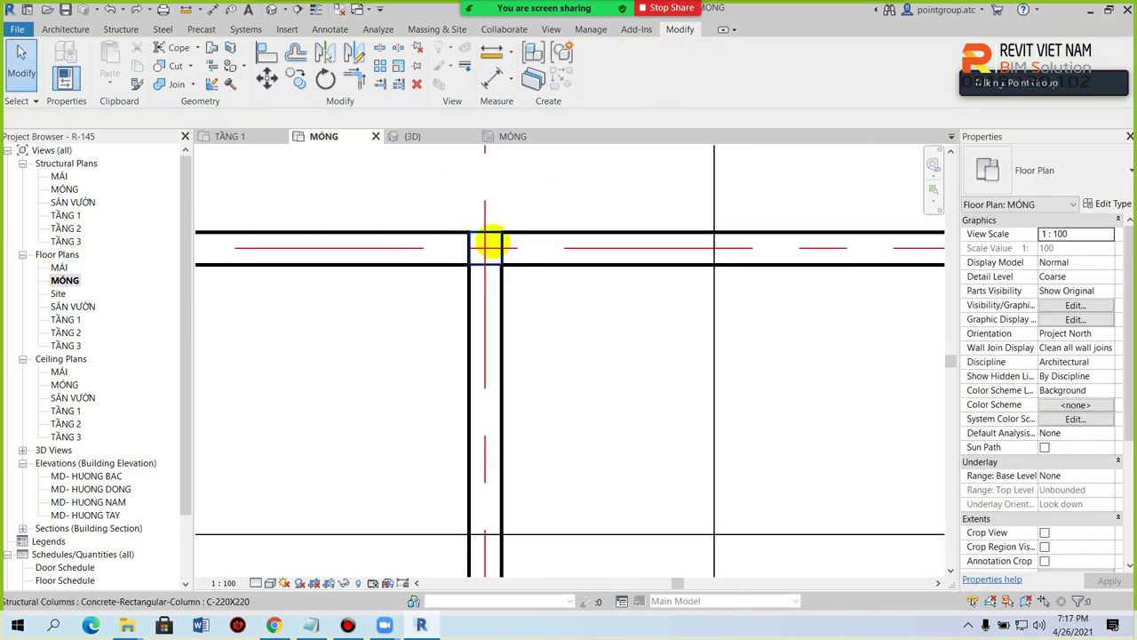
{"action": "left_click", "coordinate": [273, 10]}
{"action": "mouse_move", "coordinate": [382, 207]}
{"action": "middle_mouse_down", "text": "shift"}
{"action": "mouse_move", "coordinate": [432, 310]}
{"action": "mouse_move", "coordinate": [548, 359]}
{"action": "middle_mouse_up", "text": "shift"}
{"action": "scroll", "coordinate": [549, 360], "scroll_direction": "up", "scroll_amount": 2}
{"action": "scroll", "coordinate": [542, 426], "scroll_direction": "up", "scroll_amount": 2}
{"action": "scroll", "coordinate": [619, 357], "scroll_direction": "up", "scroll_amount": 2}
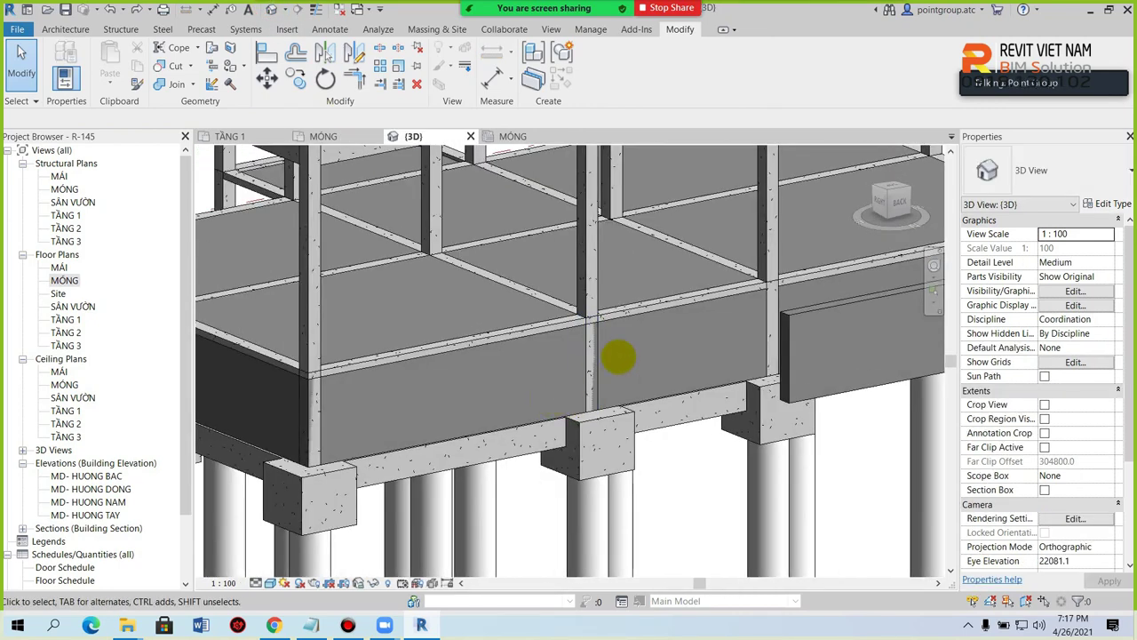
{"action": "left_click", "coordinate": [622, 393]}
{"action": "mouse_move", "coordinate": [622, 394]}
{"action": "middle_mouse_down", "text": "shift"}
{"action": "mouse_move", "coordinate": [560, 411]}
{"action": "mouse_move", "coordinate": [609, 406]}
{"action": "middle_mouse_up", "text": "shift"}
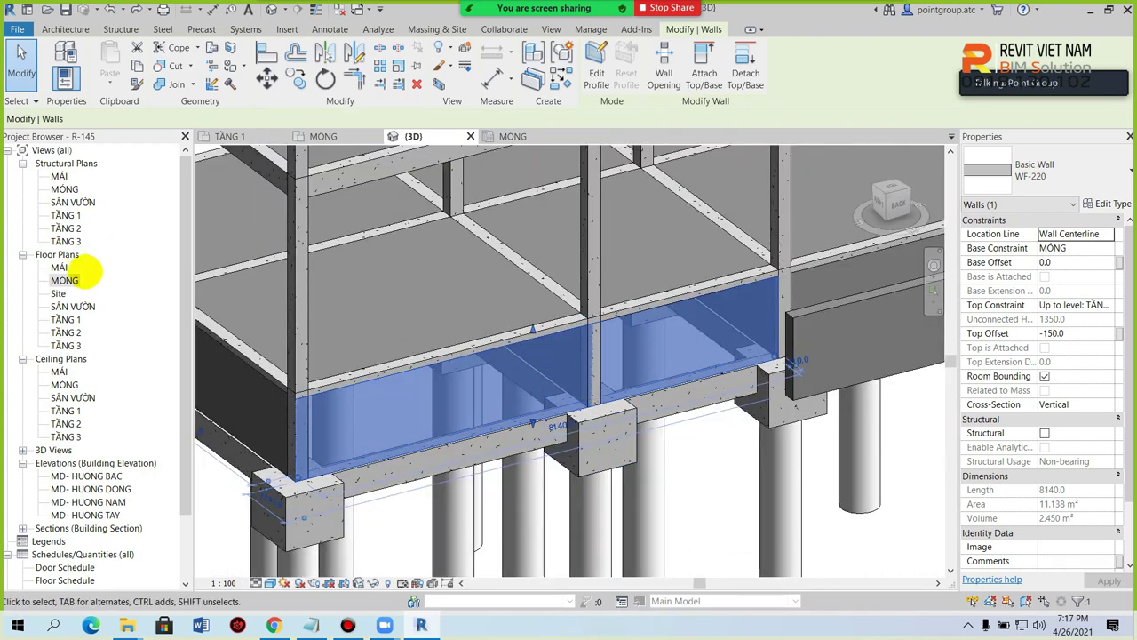
{"action": "double_click", "coordinate": [78, 277]}
{"action": "scroll", "coordinate": [498, 348], "scroll_direction": "down", "scroll_amount": 2}
{"action": "scroll", "coordinate": [554, 343], "scroll_direction": "down", "scroll_amount": 2}
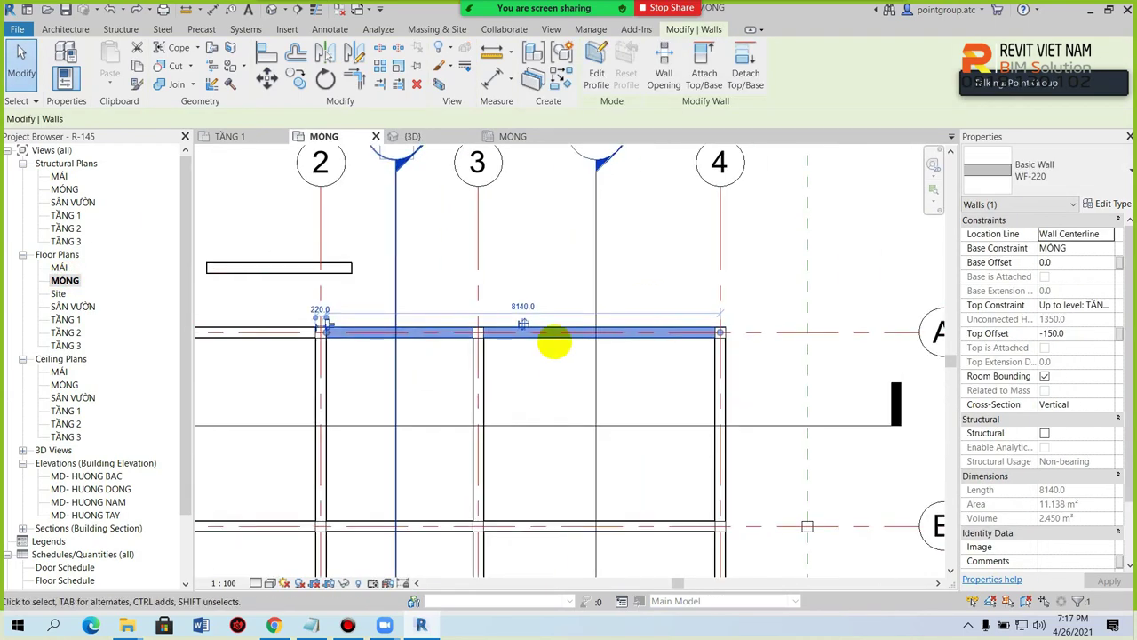
{"action": "scroll", "coordinate": [552, 344], "scroll_direction": "up", "scroll_amount": 2}
{"action": "key", "text": "Escape"}
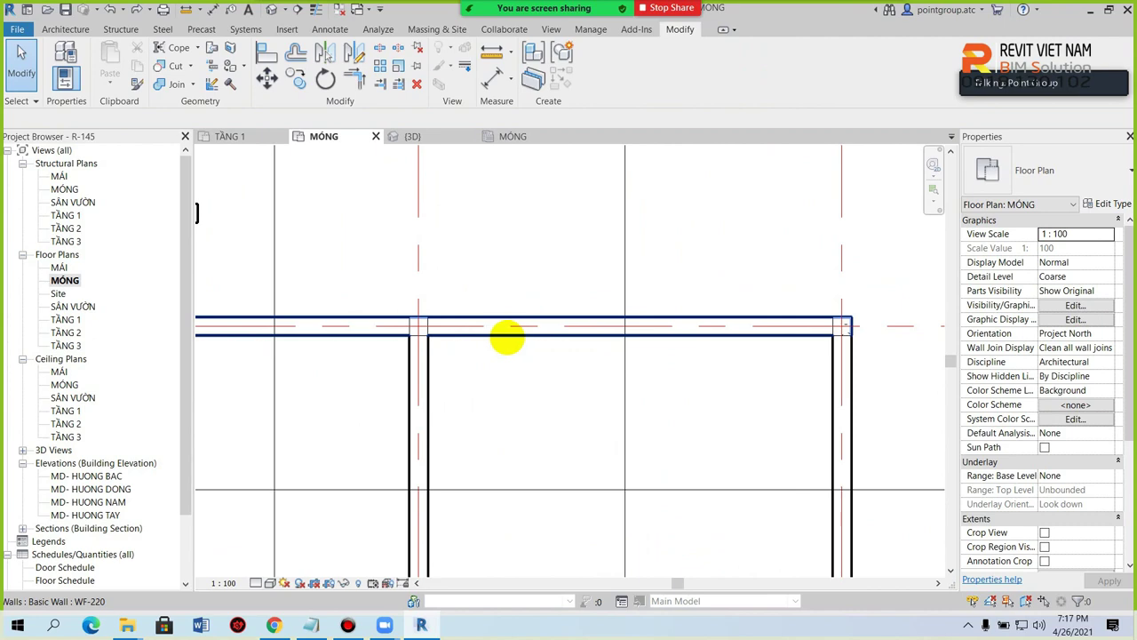
{"action": "left_click", "coordinate": [508, 338]}
{"action": "scroll", "coordinate": [533, 347], "scroll_direction": "down", "scroll_amount": 3}
{"action": "left_click", "coordinate": [569, 335]}
{"action": "scroll", "coordinate": [400, 317], "scroll_direction": "up", "scroll_amount": 2}
{"action": "scroll", "coordinate": [382, 333], "scroll_direction": "up", "scroll_amount": 2}
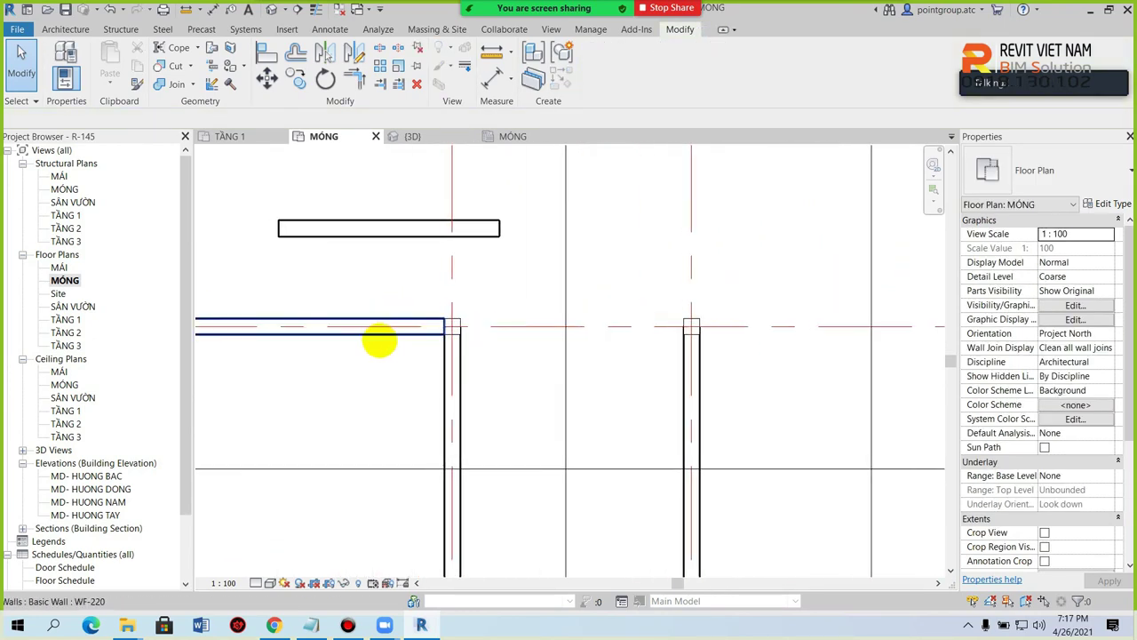
{"action": "left_click", "coordinate": [380, 337]}
{"action": "key", "text": "c"}
{"action": "key", "text": "s"}
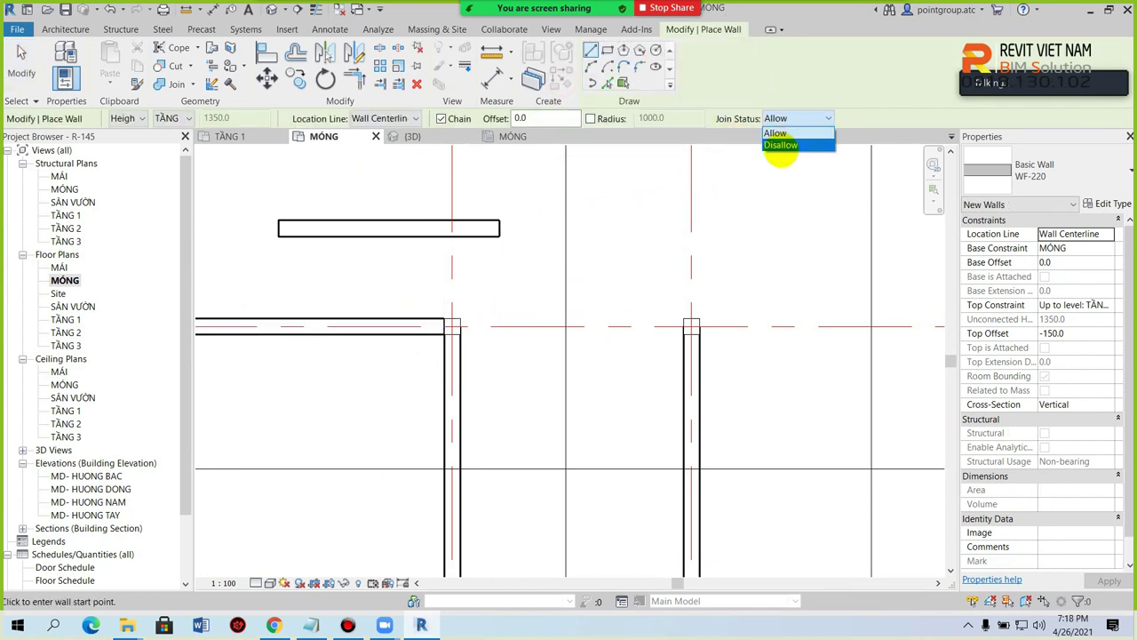
Step: With Join Status set to Disallow, draw a WF-220 foundation wall between two columns
{"action": "left_click", "coordinate": [785, 145]}
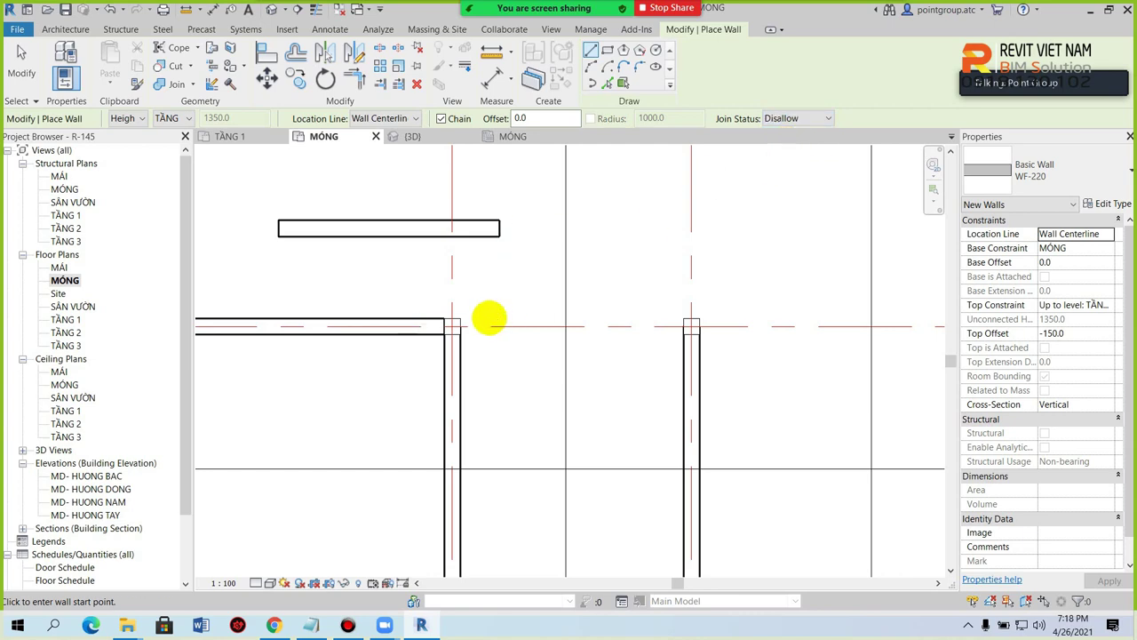
{"action": "scroll", "coordinate": [487, 317], "scroll_direction": "up", "scroll_amount": 2}
{"action": "left_click", "coordinate": [431, 330]}
{"action": "left_click", "coordinate": [895, 324]}
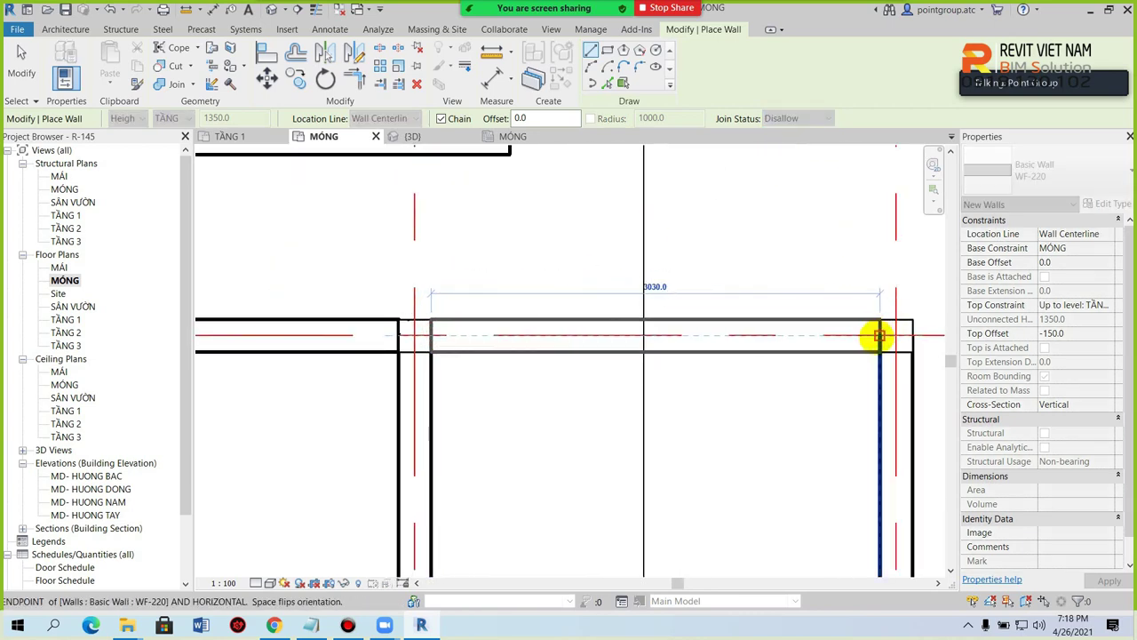
{"action": "key", "text": "Escape"}
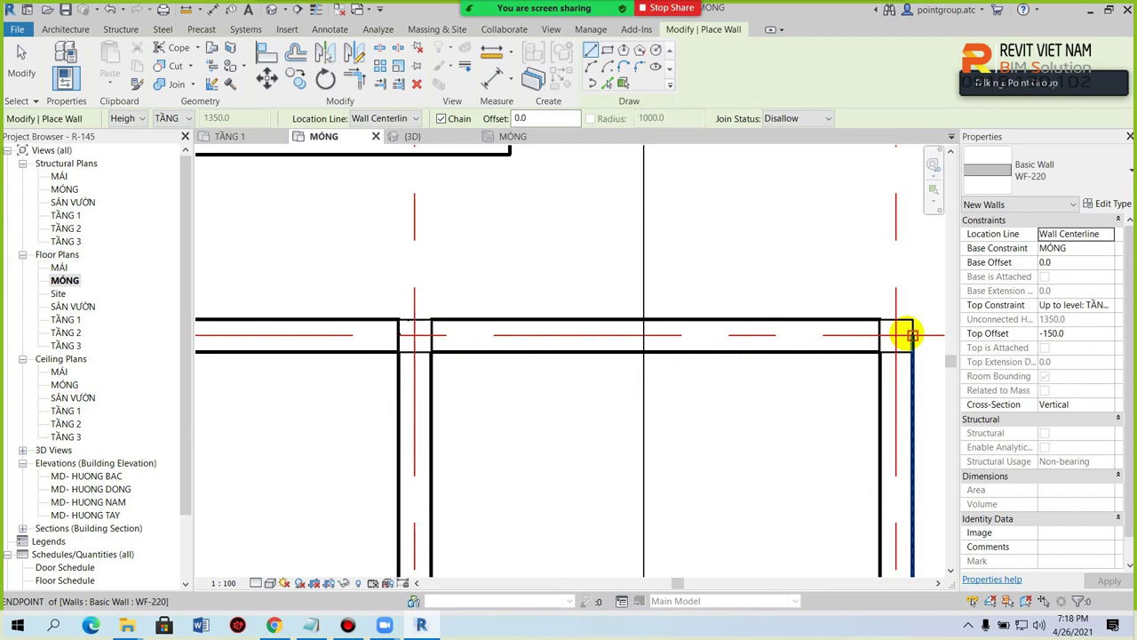
Step: Draw a second WF-220 foundation wall between the next pair of columns
{"action": "middle_click_drag", "start_coordinate": [879, 335], "coordinate": [578, 335]}
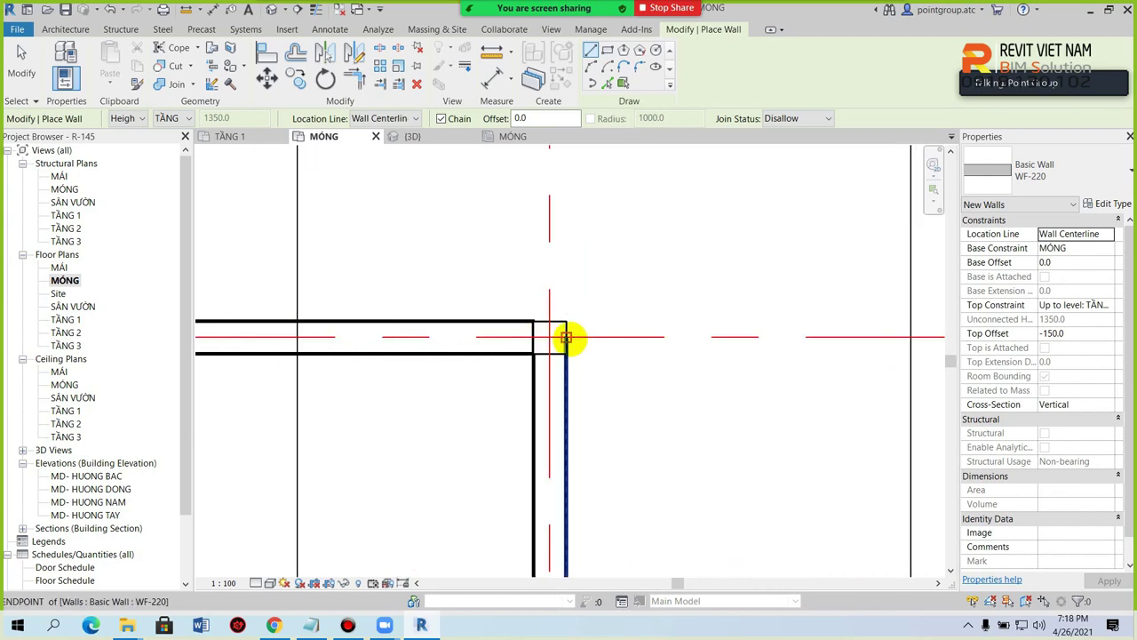
{"action": "left_click", "coordinate": [566, 337]}
{"action": "middle_click_drag", "start_coordinate": [728, 336], "coordinate": [792, 412]}
{"action": "left_click", "coordinate": [863, 406]}
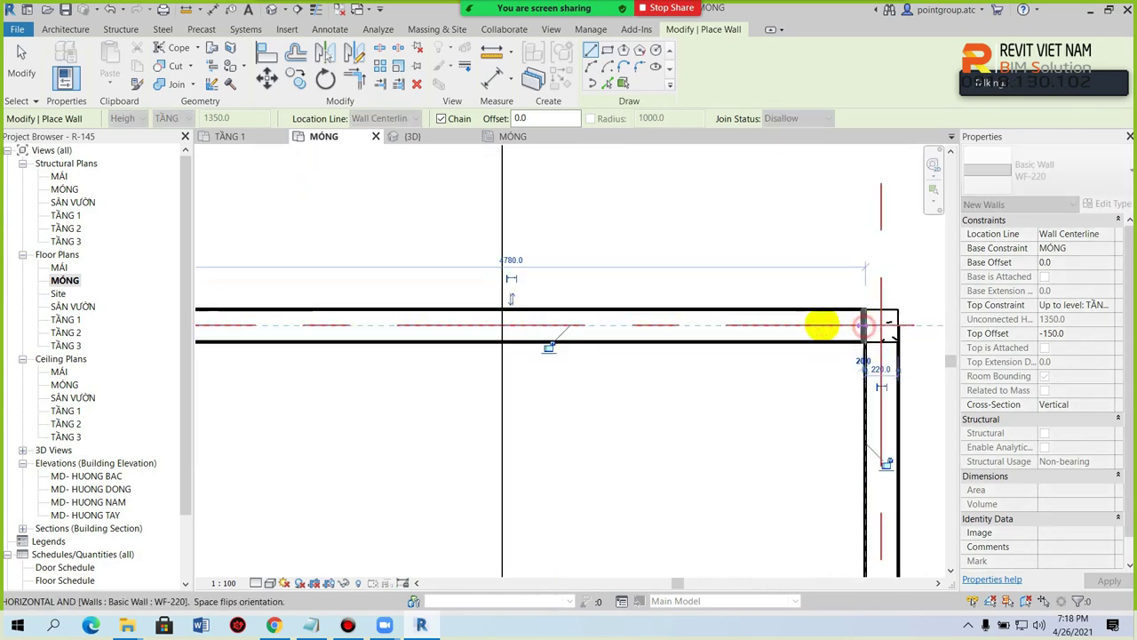
{"action": "key", "text": "Escape"}
{"action": "scroll", "coordinate": [622, 275], "scroll_direction": "down", "scroll_amount": 2}
{"action": "left_click", "coordinate": [837, 386]}
{"action": "middle_click_drag", "start_coordinate": [838, 386], "coordinate": [436, 106]}
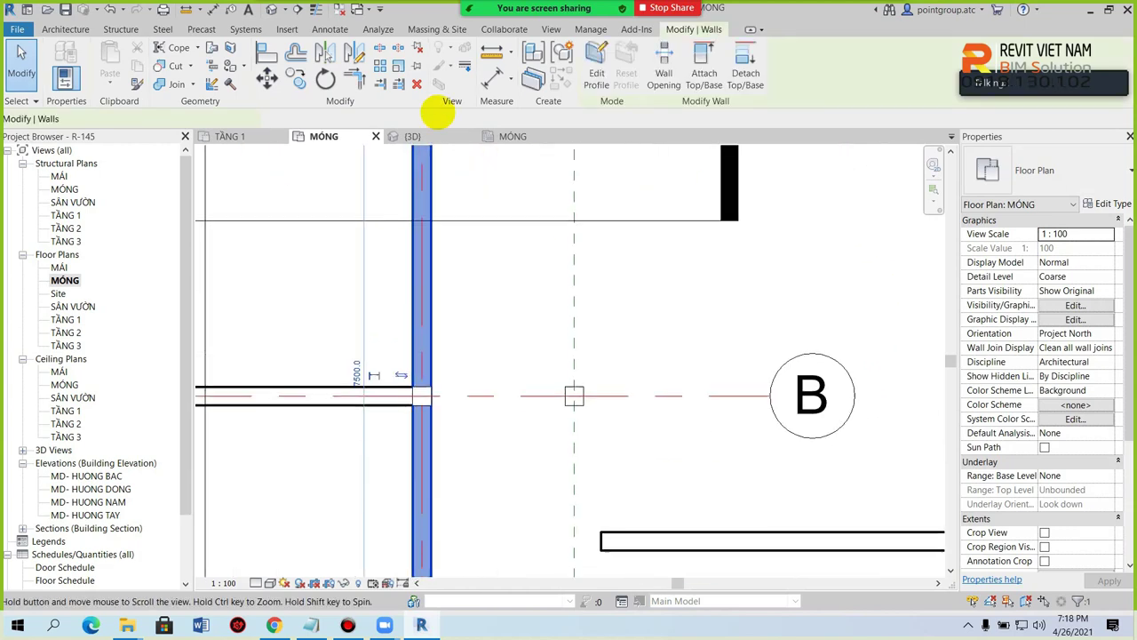
{"action": "scroll", "coordinate": [498, 315], "scroll_direction": "down", "scroll_amount": 1}
{"action": "key", "text": "Escape"}
{"action": "scroll", "coordinate": [490, 297], "scroll_direction": "down", "scroll_amount": 1}
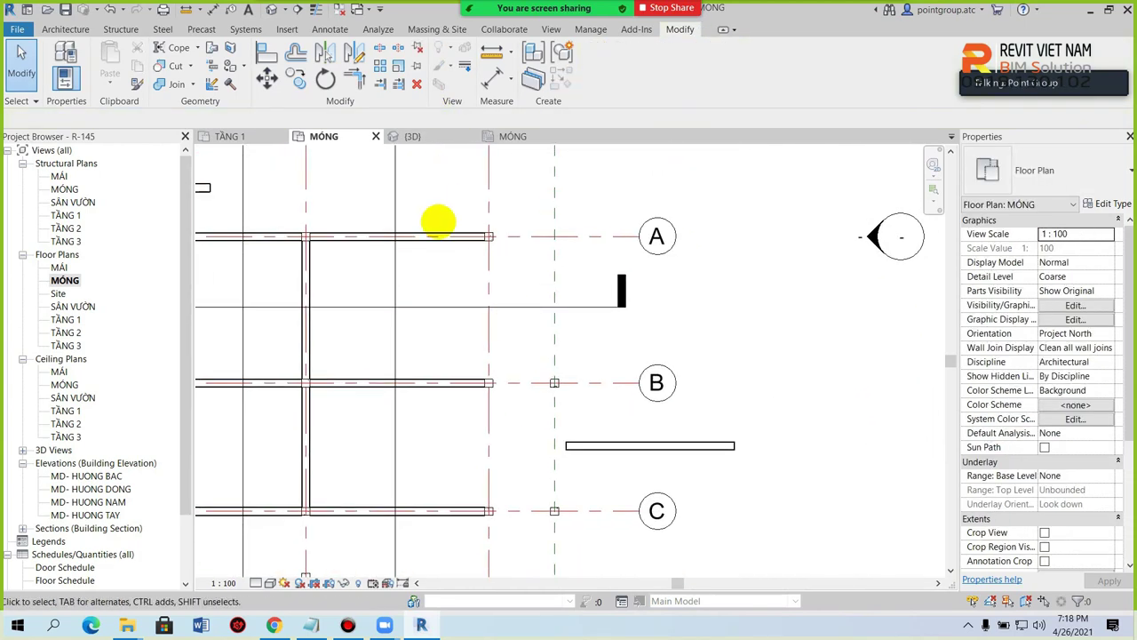
Step: Using Create Similar (CS) on a foundation wall, draw a WF-220 wall from a column down to the bottom corner
{"action": "left_click", "coordinate": [434, 232]}
{"action": "key", "text": "c"}
{"action": "key", "text": "s"}
{"action": "scroll", "coordinate": [480, 245], "scroll_direction": "up", "scroll_amount": 3}
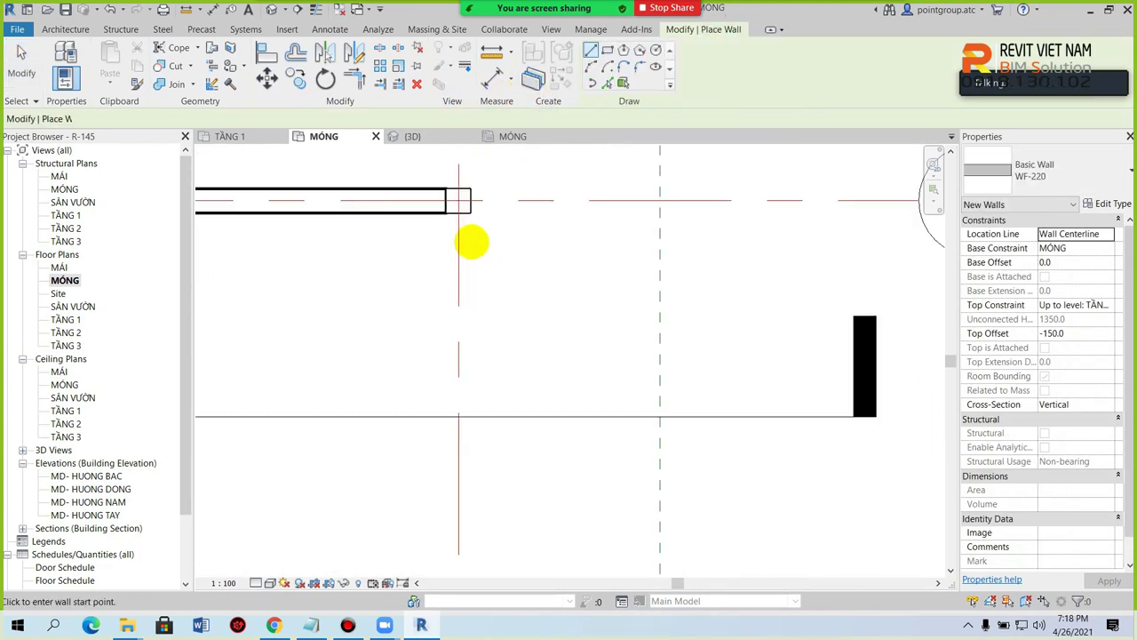
{"action": "left_click", "coordinate": [458, 211]}
{"action": "middle_click_drag", "start_coordinate": [522, 550], "coordinate": [464, 394]}
{"action": "left_click", "coordinate": [454, 451]}
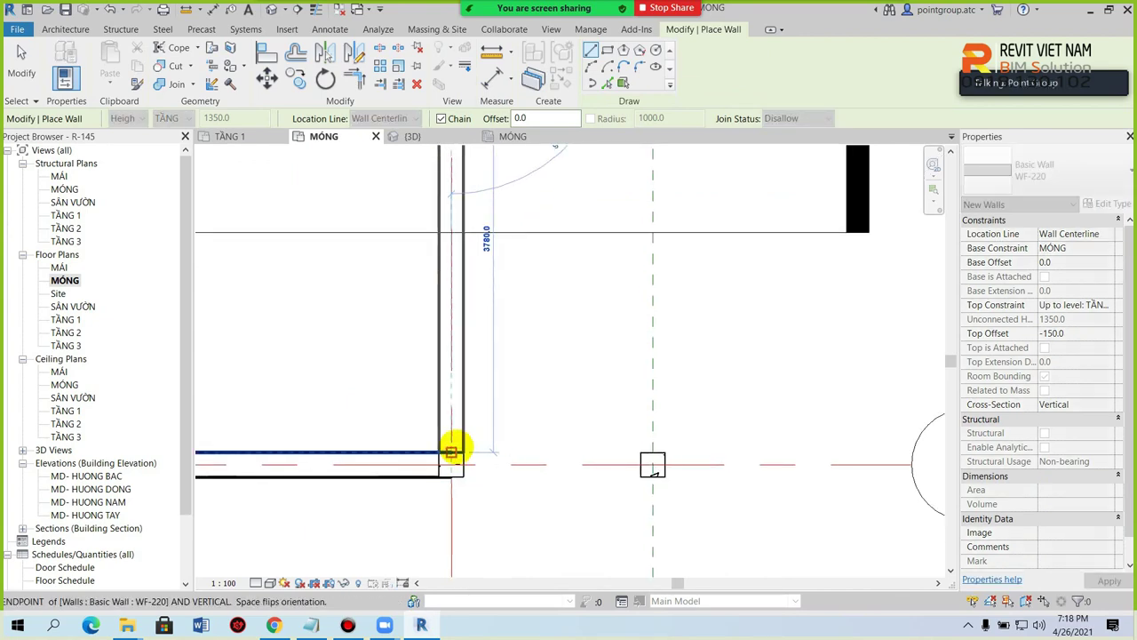
{"action": "scroll", "coordinate": [490, 476], "scroll_direction": "down", "scroll_amount": 1}
{"action": "key", "text": "Escape"}
Step: Draw a WF-220 wall from the end of the grid-B wall down to grid C
{"action": "middle_click_drag", "start_coordinate": [471, 466], "coordinate": [471, 298]}
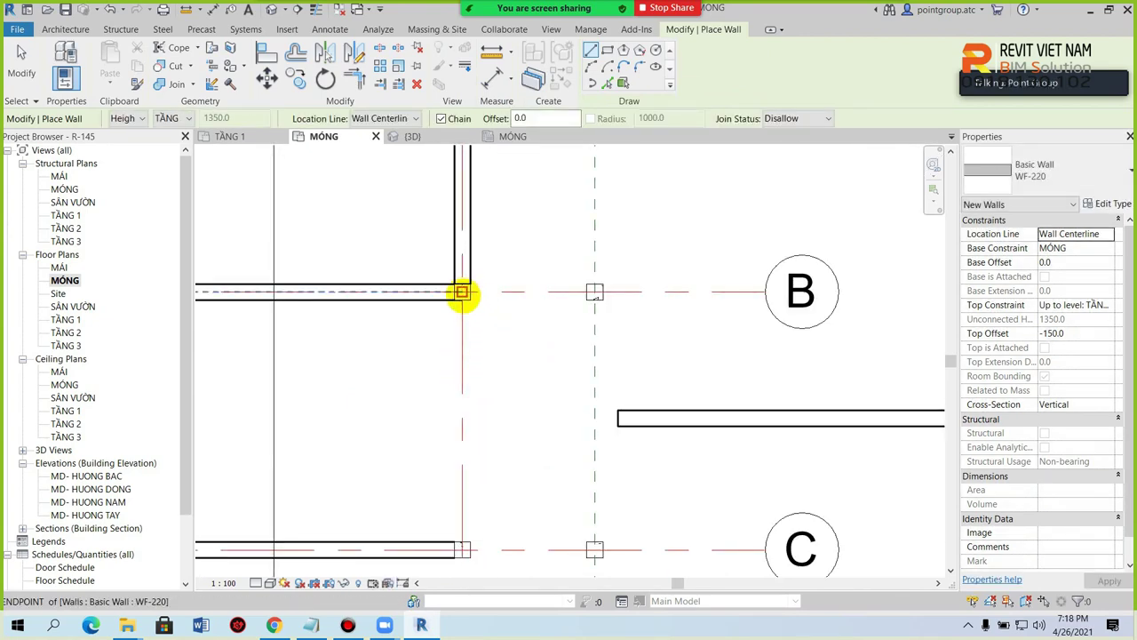
{"action": "left_click", "coordinate": [461, 300]}
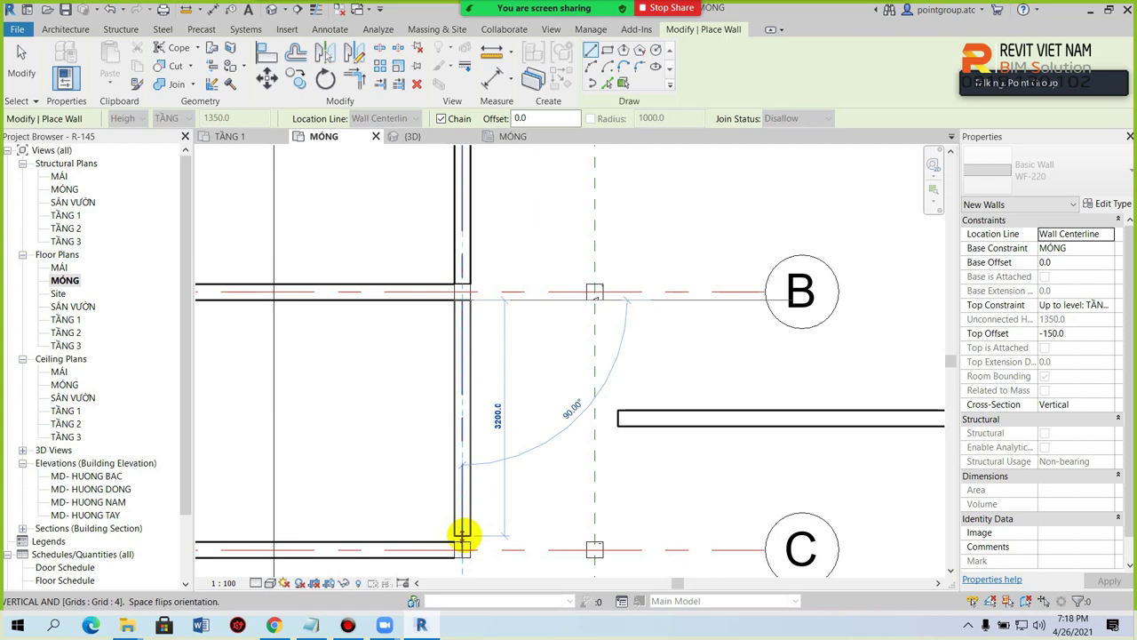
{"action": "left_click", "coordinate": [462, 539]}
{"action": "key", "text": "Escape"}
{"action": "key", "text": "Escape"}
{"action": "scroll", "coordinate": [498, 381], "scroll_direction": "down", "scroll_amount": 2}
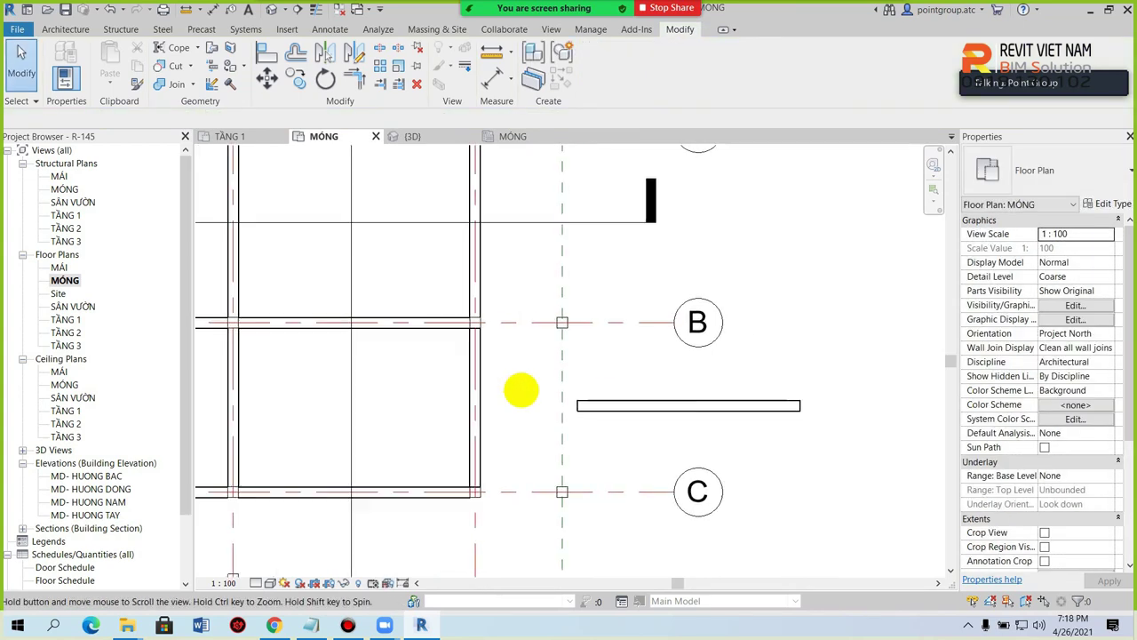
Step: Select the foundation wall on grid B and frame the whole foundation grid
{"action": "middle_click_drag", "start_coordinate": [503, 381], "coordinate": [529, 391]}
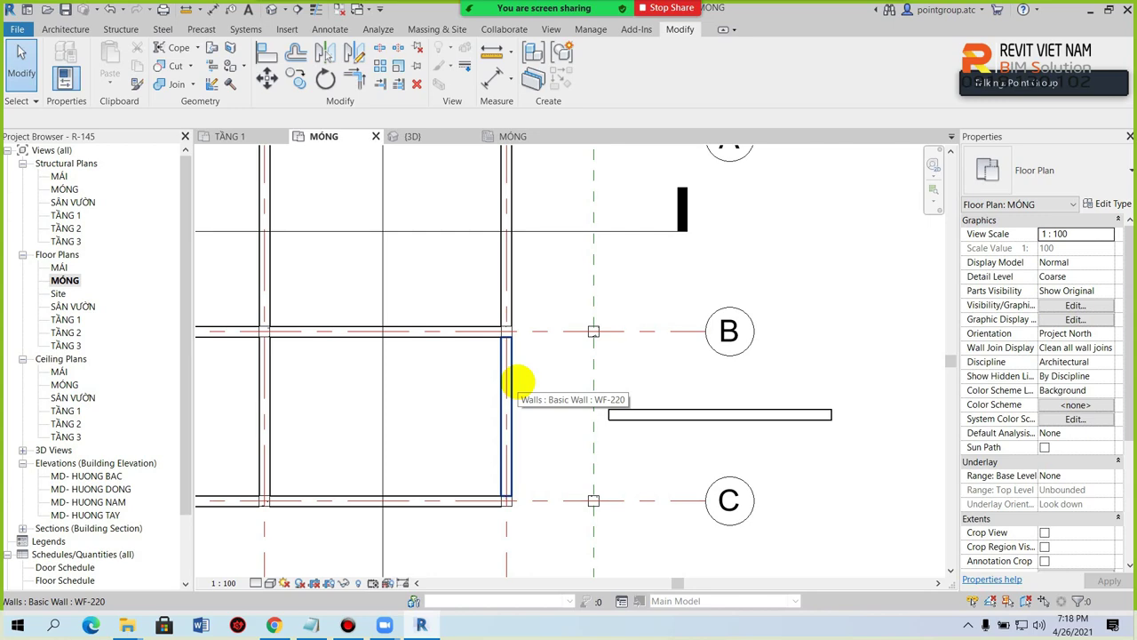
{"action": "scroll", "coordinate": [484, 381], "scroll_direction": "down", "scroll_amount": 3}
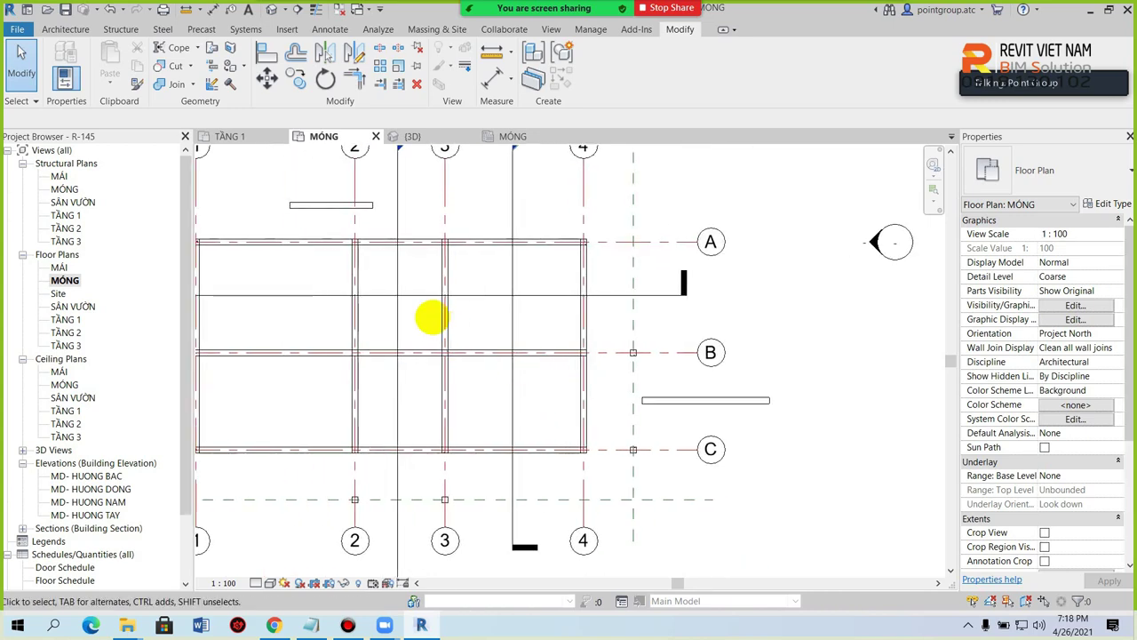
{"action": "left_click", "coordinate": [404, 354]}
{"action": "middle_click_drag", "start_coordinate": [390, 380], "coordinate": [469, 363]}
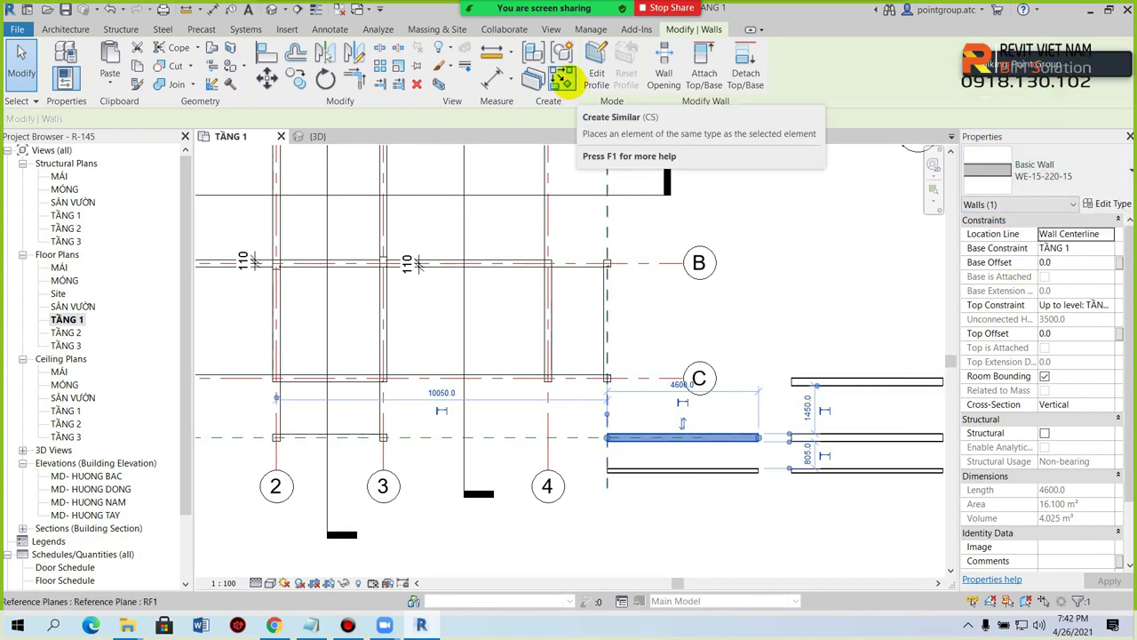
Step: Start a similar WE-15-220-15 wall with its location line at the wall centerline
{"action": "left_click", "coordinate": [563, 76]}
{"action": "scroll", "coordinate": [289, 210], "scroll_direction": "up", "scroll_amount": 3}
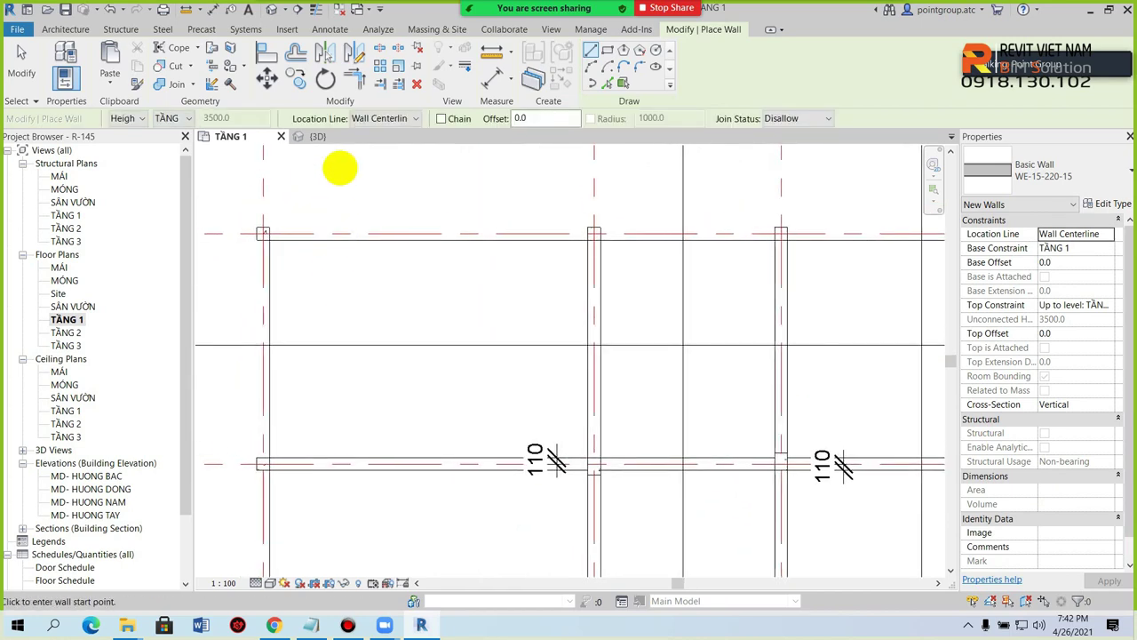
{"action": "left_click", "coordinate": [398, 118]}
{"action": "left_click", "coordinate": [398, 135]}
{"action": "scroll", "coordinate": [267, 236], "scroll_direction": "up", "scroll_amount": 2}
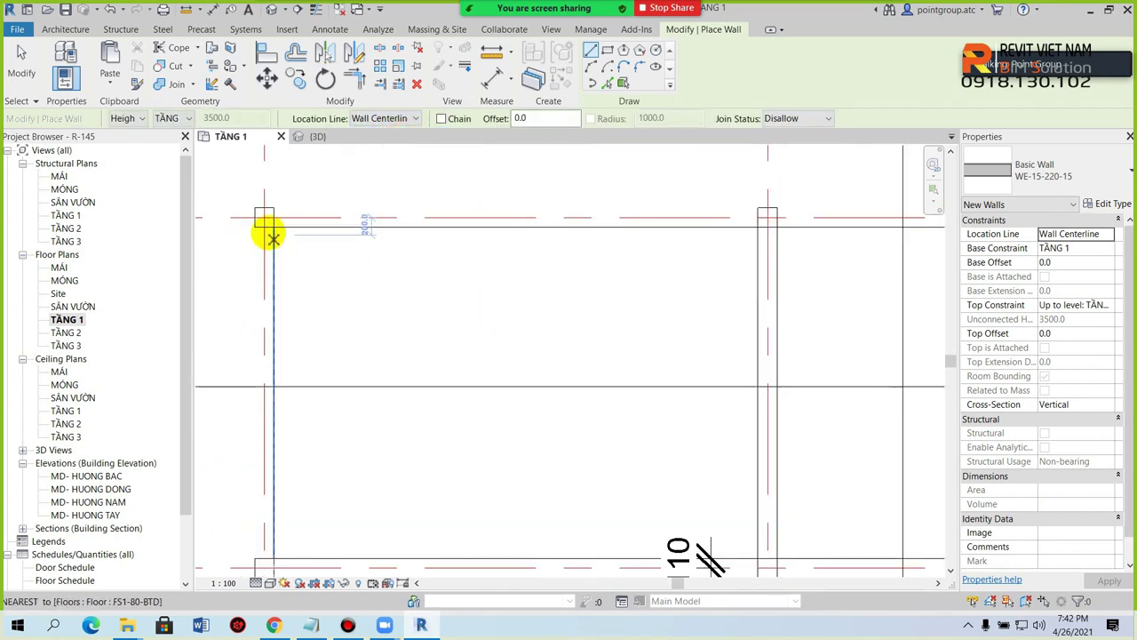
{"action": "scroll", "coordinate": [261, 211], "scroll_direction": "up", "scroll_amount": 2}
Step: Draw the perimeter wall from the top-left column along grid A to grid 4
{"action": "left_click", "coordinate": [264, 211]}
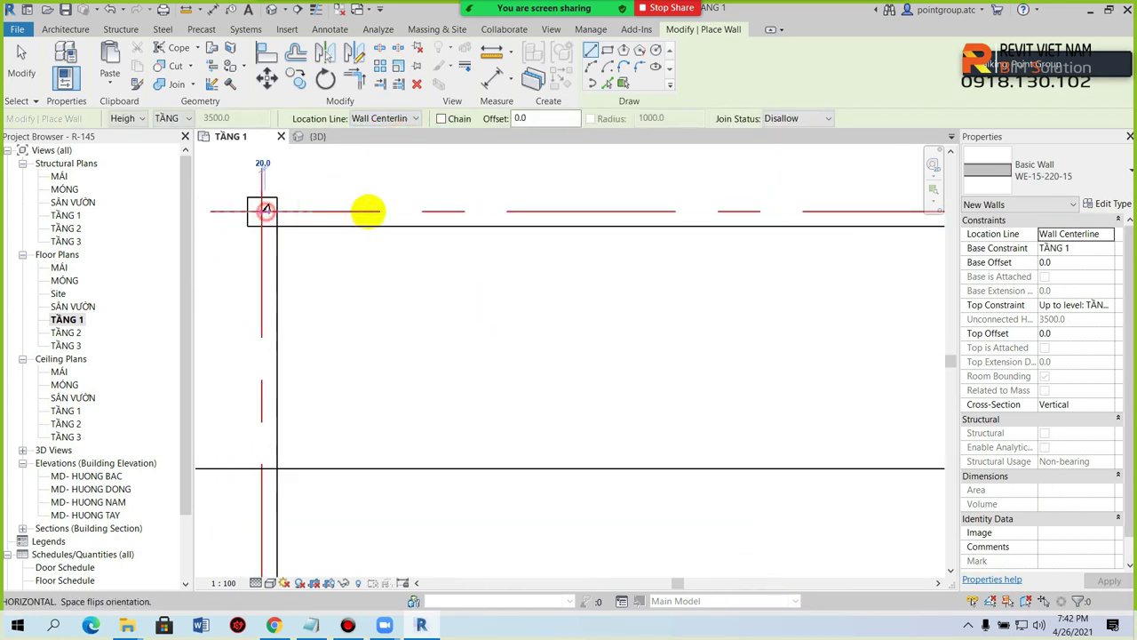
{"action": "scroll", "coordinate": [550, 228], "scroll_direction": "down", "scroll_amount": 3}
{"action": "left_click", "coordinate": [611, 230]}
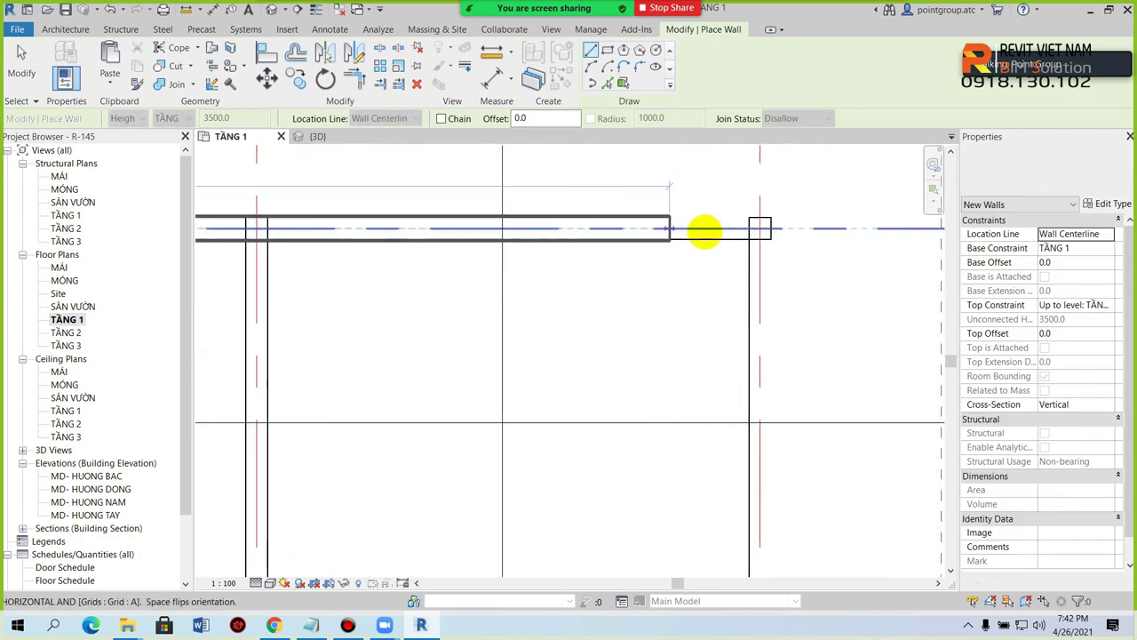
{"action": "scroll", "coordinate": [690, 228], "scroll_direction": "up", "scroll_amount": 2}
{"action": "scroll", "coordinate": [795, 335], "scroll_direction": "down", "scroll_amount": 3}
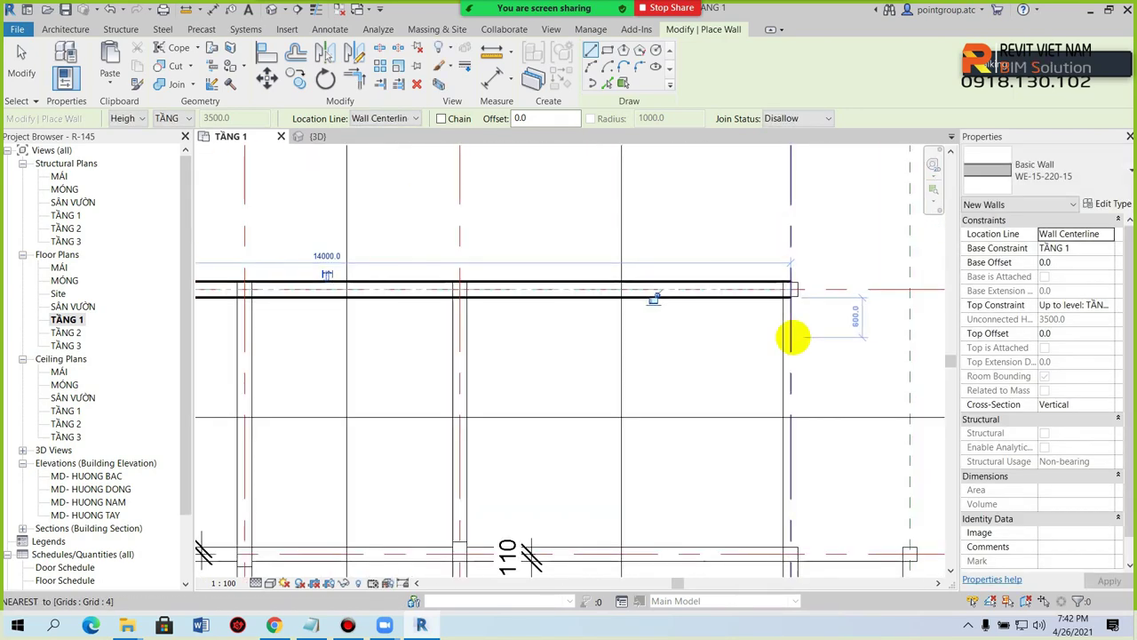
{"action": "scroll", "coordinate": [807, 335], "scroll_direction": "down", "scroll_amount": 2}
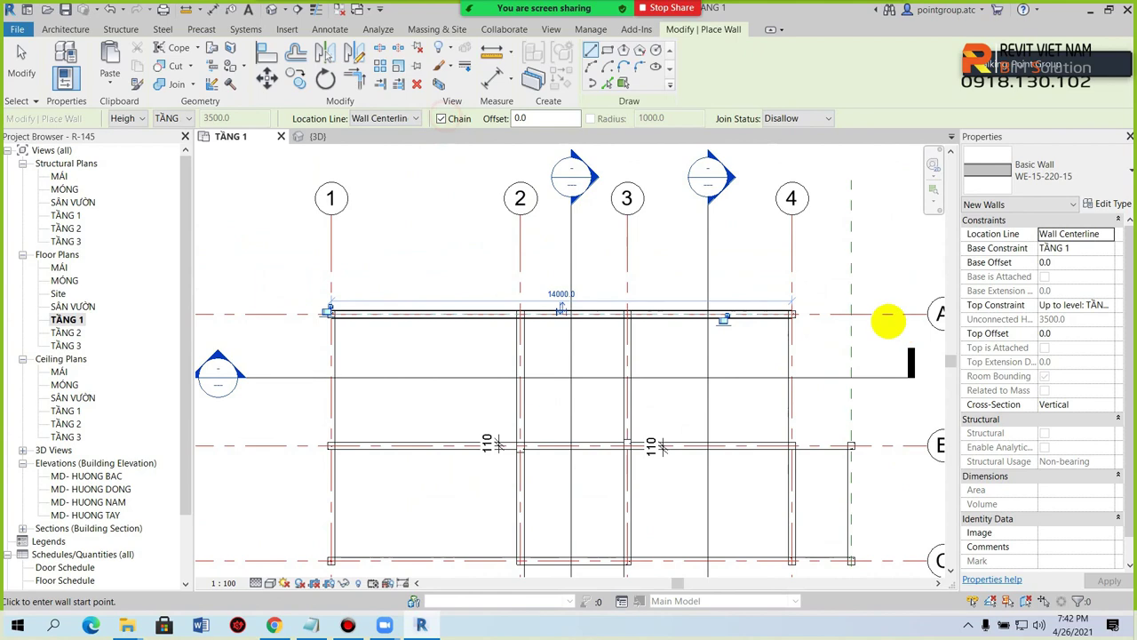
{"action": "scroll", "coordinate": [764, 318], "scroll_direction": "up", "scroll_amount": 2}
{"action": "scroll", "coordinate": [721, 307], "scroll_direction": "up", "scroll_amount": 2}
{"action": "left_click", "coordinate": [720, 297]}
Step: Continue the walls down to the bottom corner, across the bottom, and back to the top-left corner
{"action": "scroll", "coordinate": [724, 427], "scroll_direction": "down", "scroll_amount": 4}
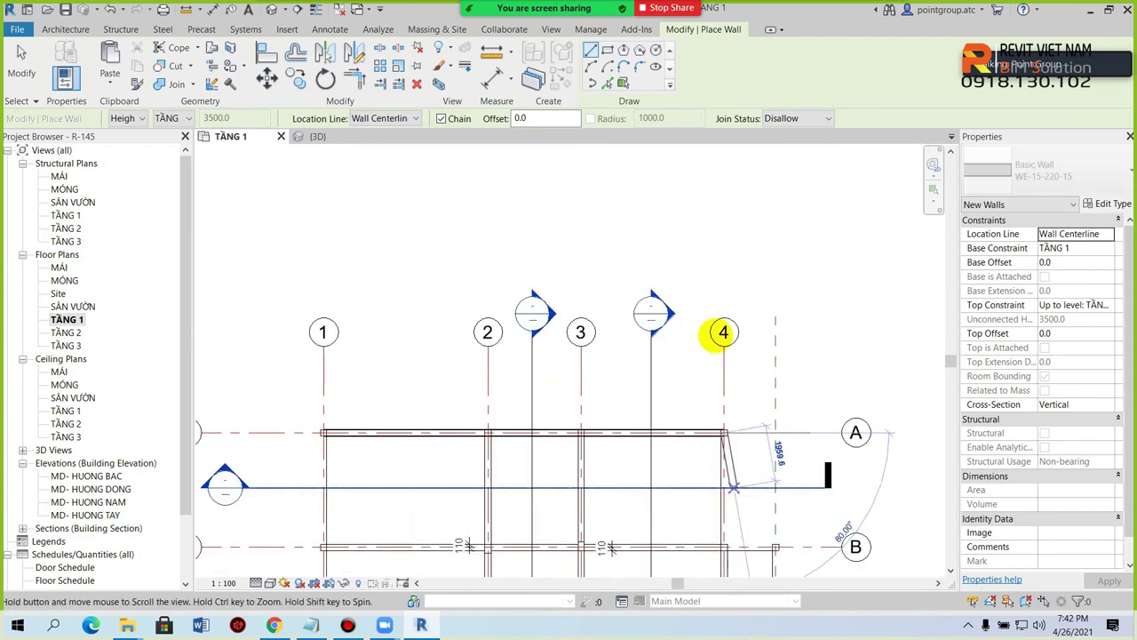
{"action": "scroll", "coordinate": [724, 418], "scroll_direction": "up", "scroll_amount": 2}
{"action": "scroll", "coordinate": [701, 447], "scroll_direction": "up", "scroll_amount": 2}
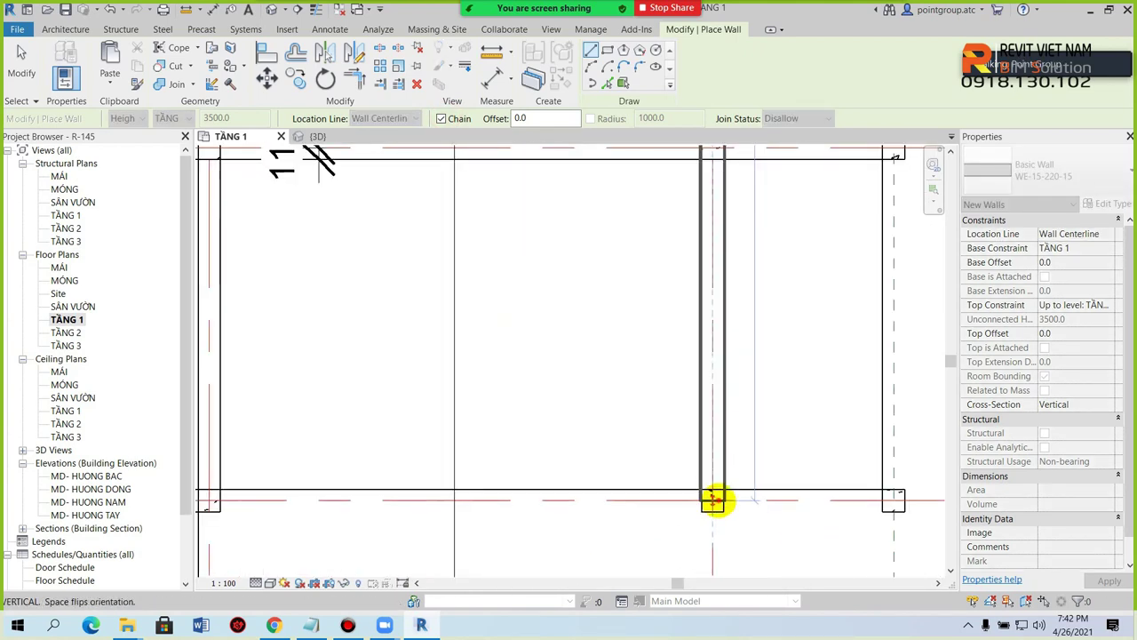
{"action": "scroll", "coordinate": [715, 501], "scroll_direction": "down", "scroll_amount": 2}
{"action": "left_click", "coordinate": [668, 501]}
{"action": "scroll", "coordinate": [648, 452], "scroll_direction": "up", "scroll_amount": 2}
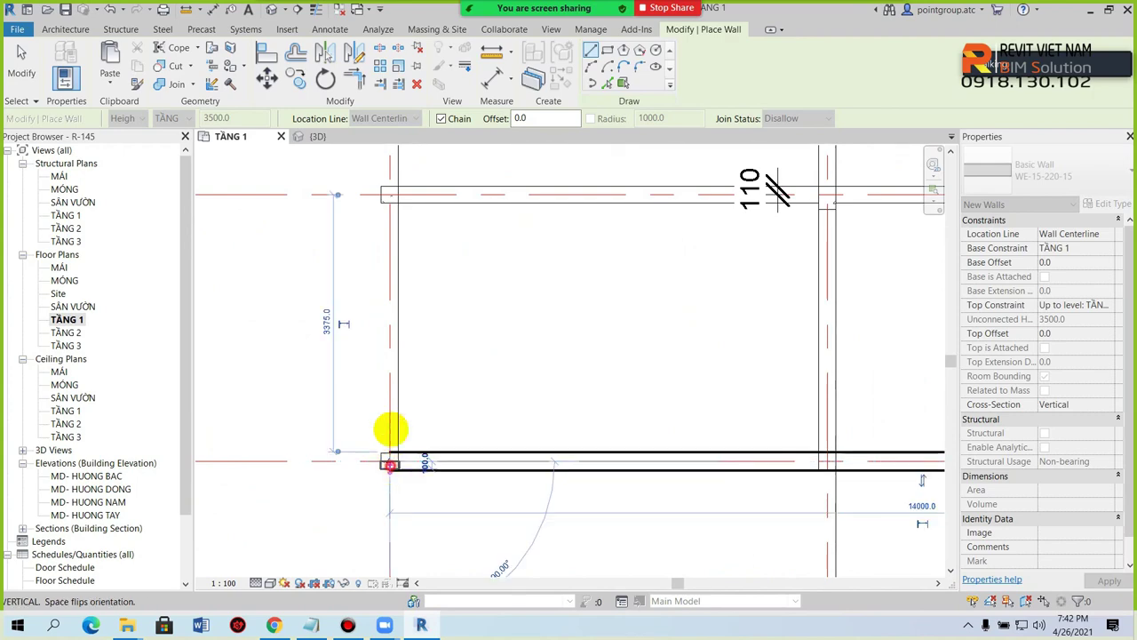
{"action": "left_click", "coordinate": [389, 463]}
{"action": "scroll", "coordinate": [399, 449], "scroll_direction": "down", "scroll_amount": 2}
{"action": "left_click", "coordinate": [410, 215]}
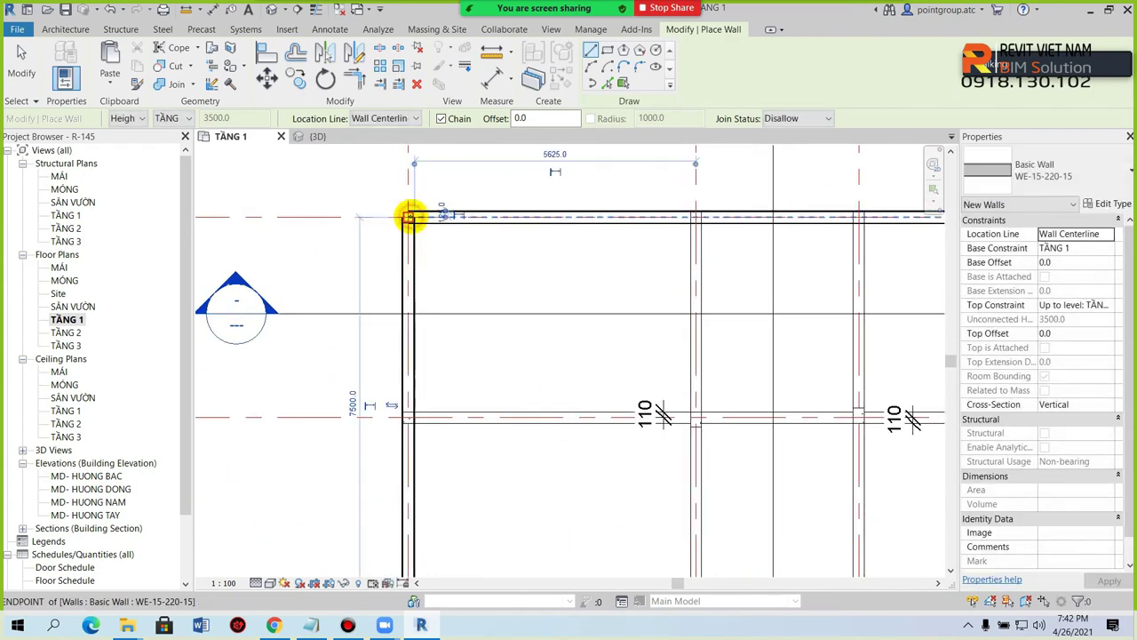
{"action": "key", "text": "Escape"}
{"action": "key", "text": "Escape"}
Step: Tab-select the chain of five connected perimeter walls from the right vertical wall
{"action": "scroll", "coordinate": [444, 232], "scroll_direction": "down", "scroll_amount": 2}
{"action": "scroll", "coordinate": [418, 240], "scroll_direction": "up", "scroll_amount": 3}
{"action": "left_click", "coordinate": [414, 257]}
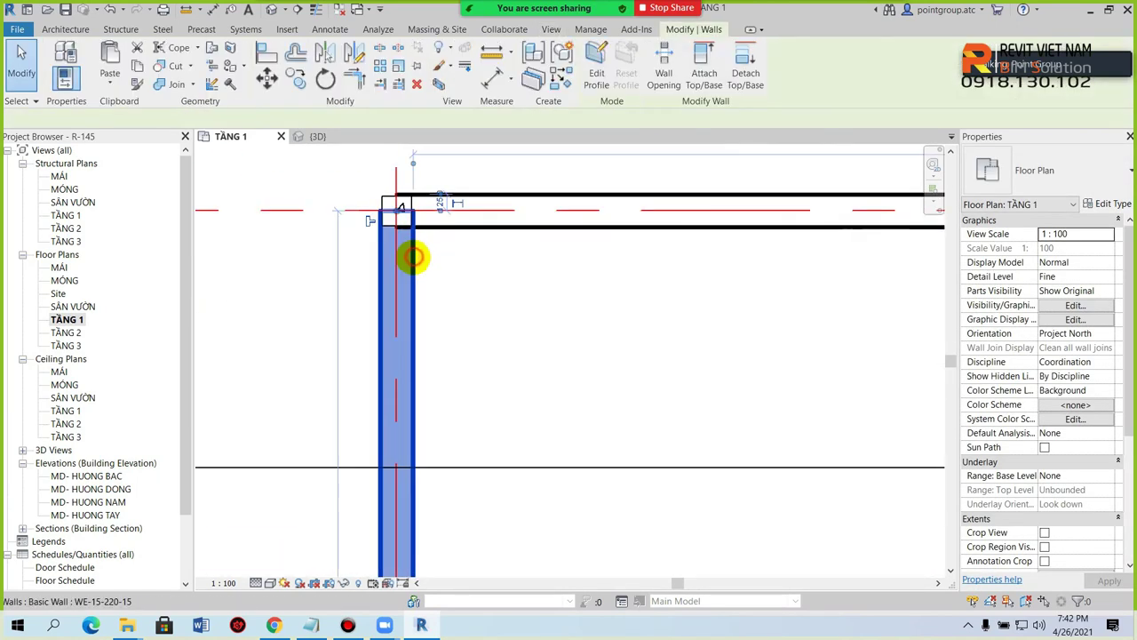
{"action": "scroll", "coordinate": [445, 246], "scroll_direction": "down", "scroll_amount": 3}
{"action": "scroll", "coordinate": [684, 252], "scroll_direction": "up", "scroll_amount": 3}
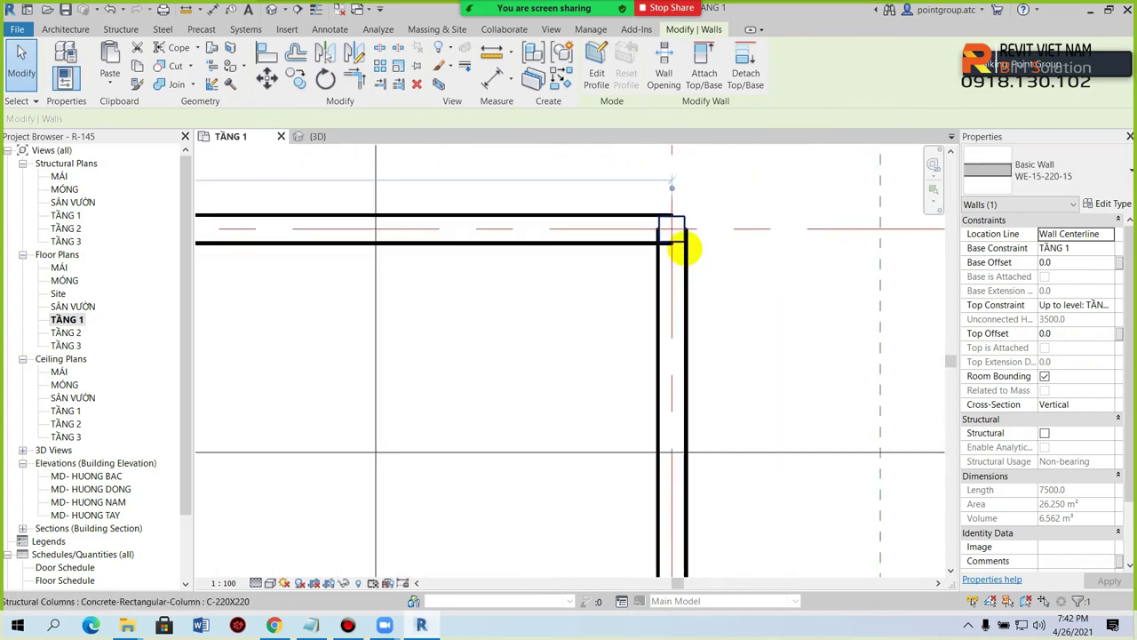
{"action": "scroll", "coordinate": [684, 252], "scroll_direction": "up", "scroll_amount": 2}
{"action": "left_click", "coordinate": [671, 225]}
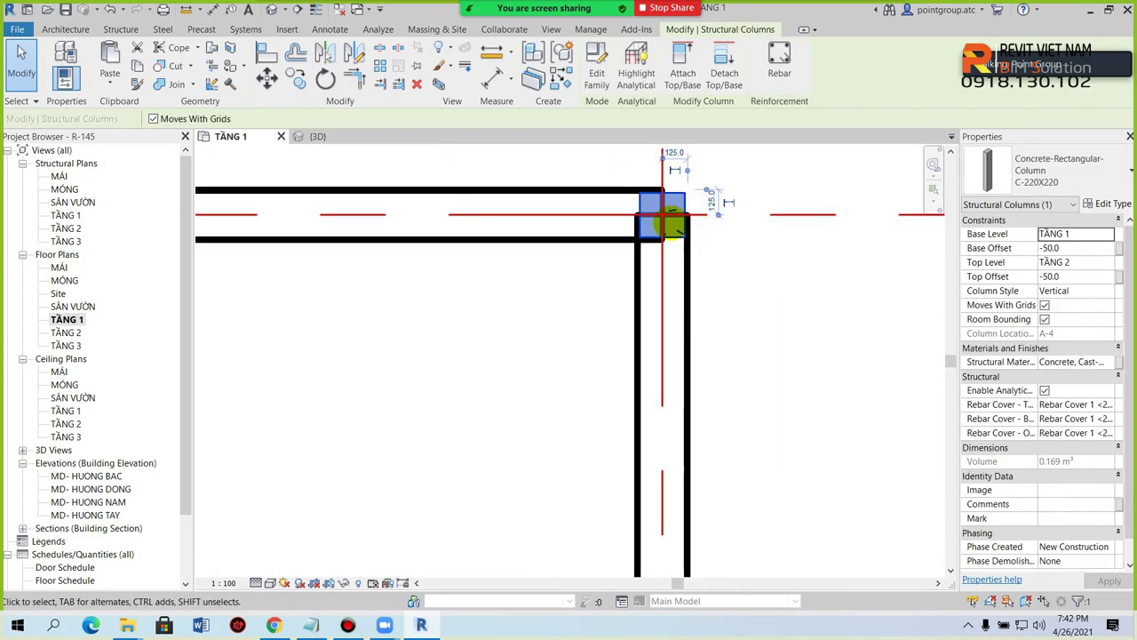
{"action": "scroll", "coordinate": [673, 224], "scroll_direction": "down", "scroll_amount": 2}
{"action": "key", "text": "Escape"}
{"action": "left_click", "coordinate": [677, 281]}
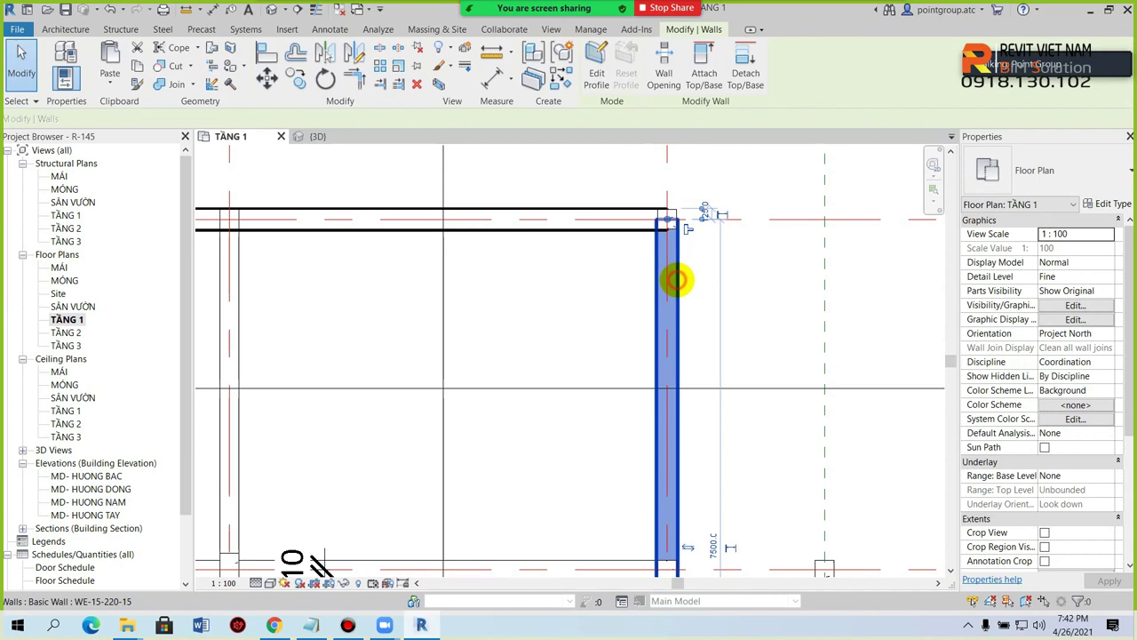
{"action": "key", "text": "Tab"}
{"action": "left_click", "coordinate": [675, 281]}
{"action": "scroll", "coordinate": [666, 284], "scroll_direction": "down", "scroll_amount": 3}
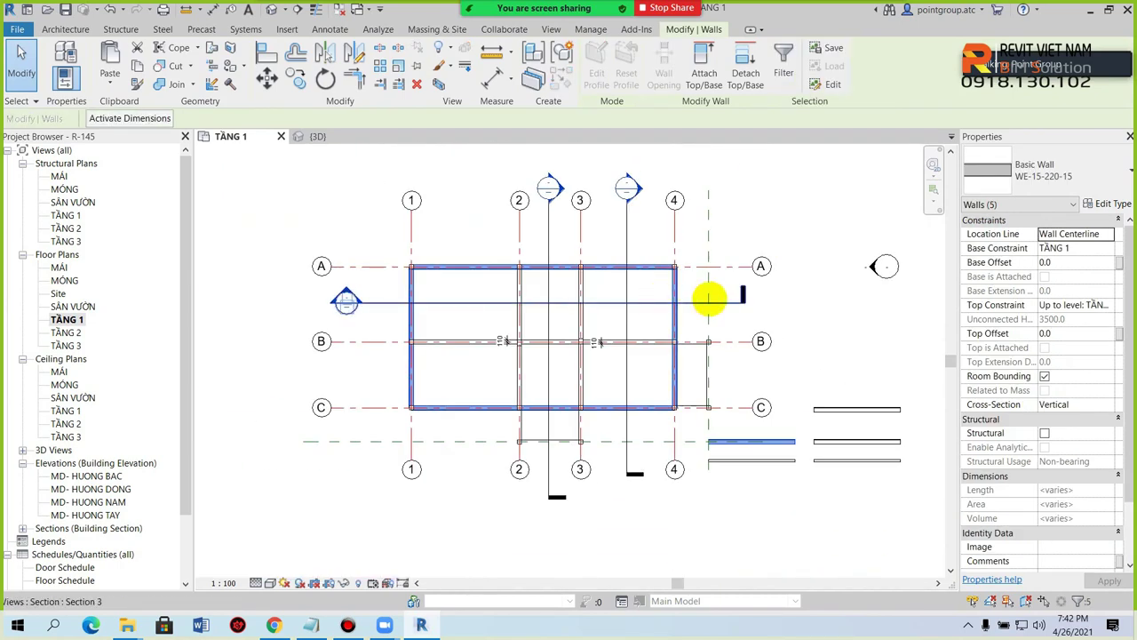
Step: From the short lower-right wall, start a similar WE-15-220-15 wall with Join Status set to Allow
{"action": "left_click", "coordinate": [764, 442], "text": "shift"}
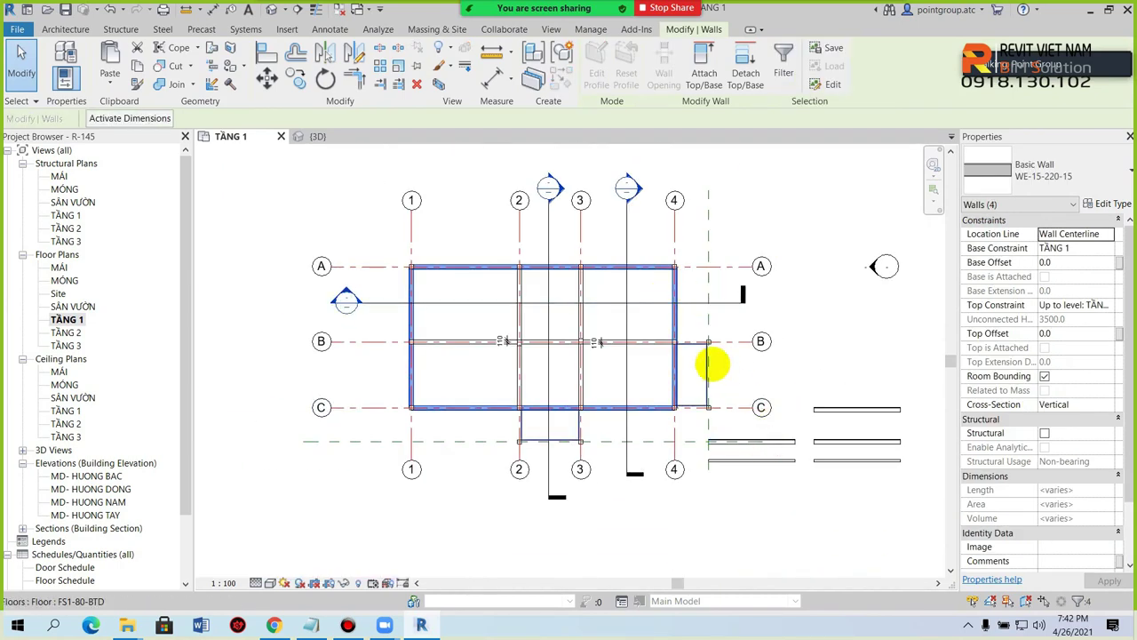
{"action": "key", "text": "Escape"}
{"action": "left_click", "coordinate": [757, 440]}
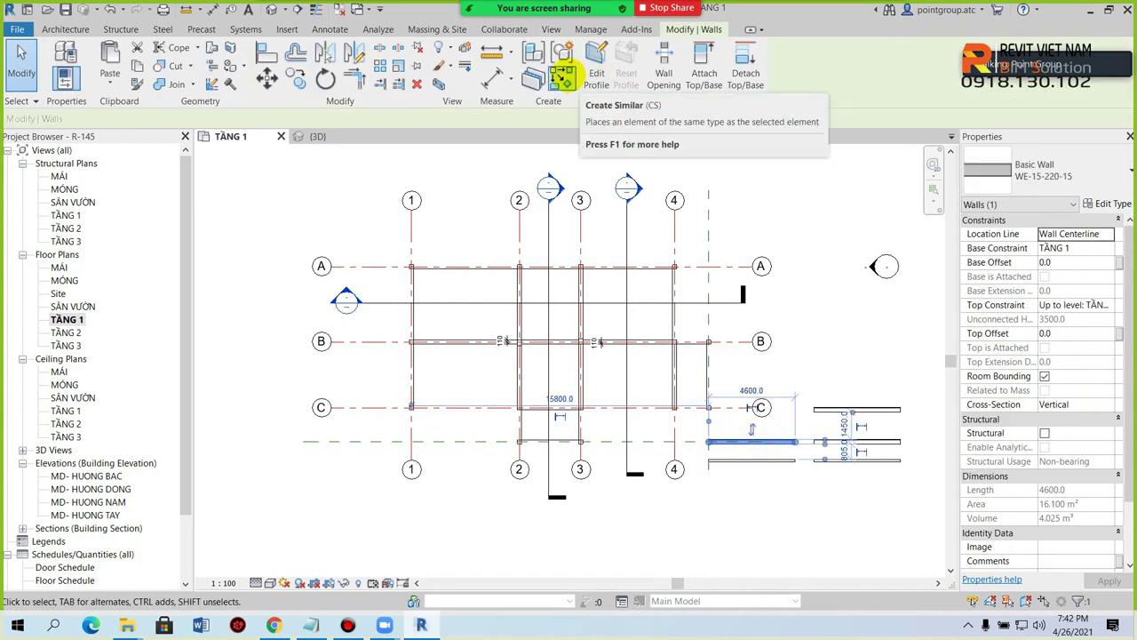
{"action": "left_click", "coordinate": [563, 80]}
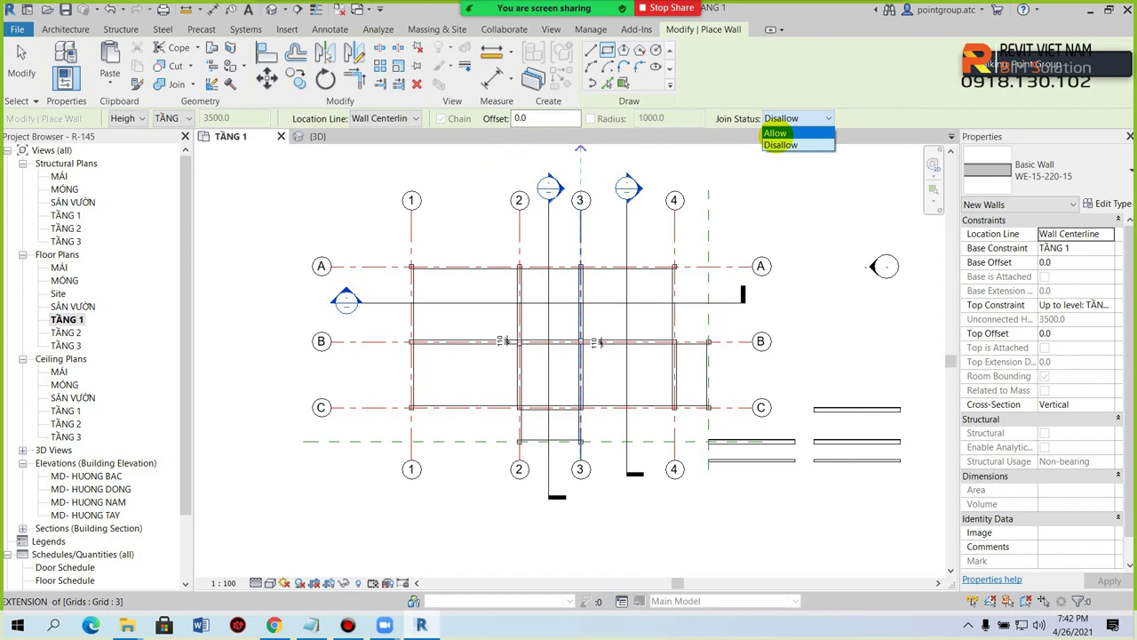
{"action": "left_click", "coordinate": [776, 133]}
Step: Draw a rectangle of walls from the column at grid A/1 to the opposite corner
{"action": "scroll", "coordinate": [393, 264], "scroll_direction": "up", "scroll_amount": 3}
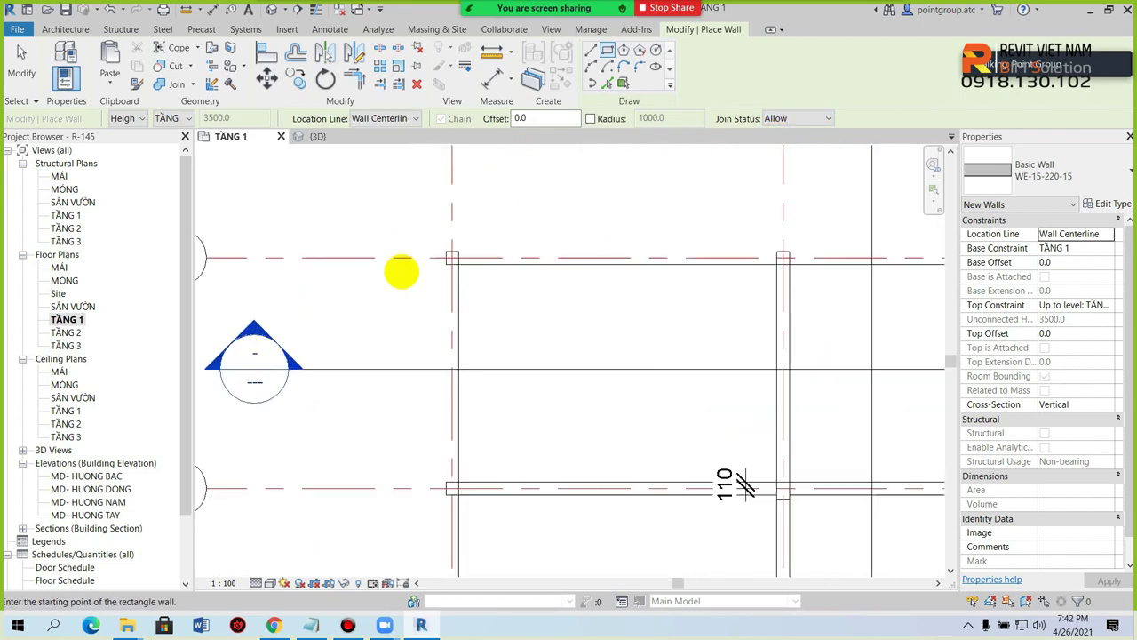
{"action": "scroll", "coordinate": [401, 272], "scroll_direction": "up", "scroll_amount": 3}
{"action": "left_click", "coordinate": [503, 241]}
{"action": "scroll", "coordinate": [795, 399], "scroll_direction": "down", "scroll_amount": 3}
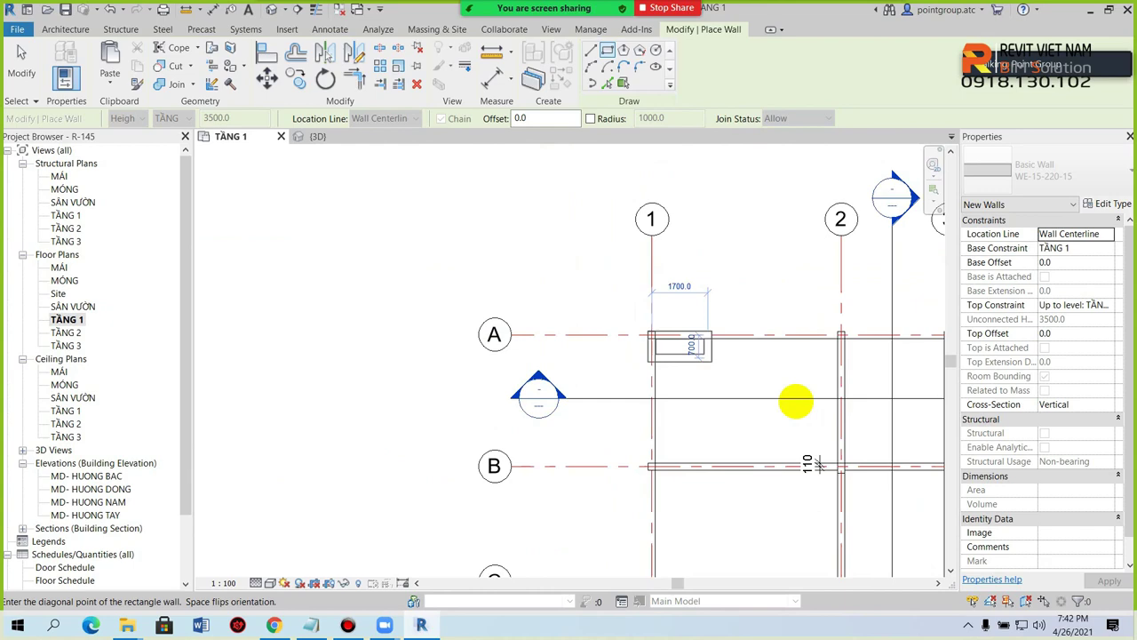
{"action": "scroll", "coordinate": [667, 411], "scroll_direction": "down", "scroll_amount": 2}
{"action": "scroll", "coordinate": [692, 412], "scroll_direction": "up", "scroll_amount": 4}
{"action": "scroll", "coordinate": [692, 413], "scroll_direction": "up", "scroll_amount": 3}
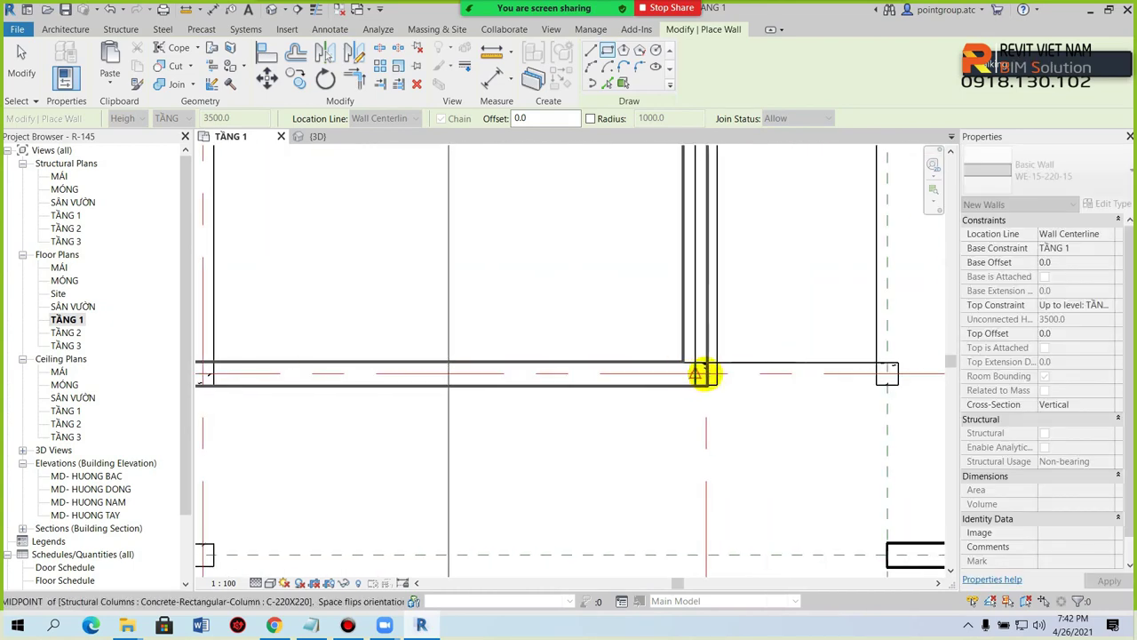
{"action": "left_click", "coordinate": [715, 374]}
{"action": "scroll", "coordinate": [715, 374], "scroll_direction": "down", "scroll_amount": 3}
{"action": "scroll", "coordinate": [684, 333], "scroll_direction": "down", "scroll_amount": 2}
{"action": "key", "text": "Escape"}
{"action": "key", "text": "Escape"}
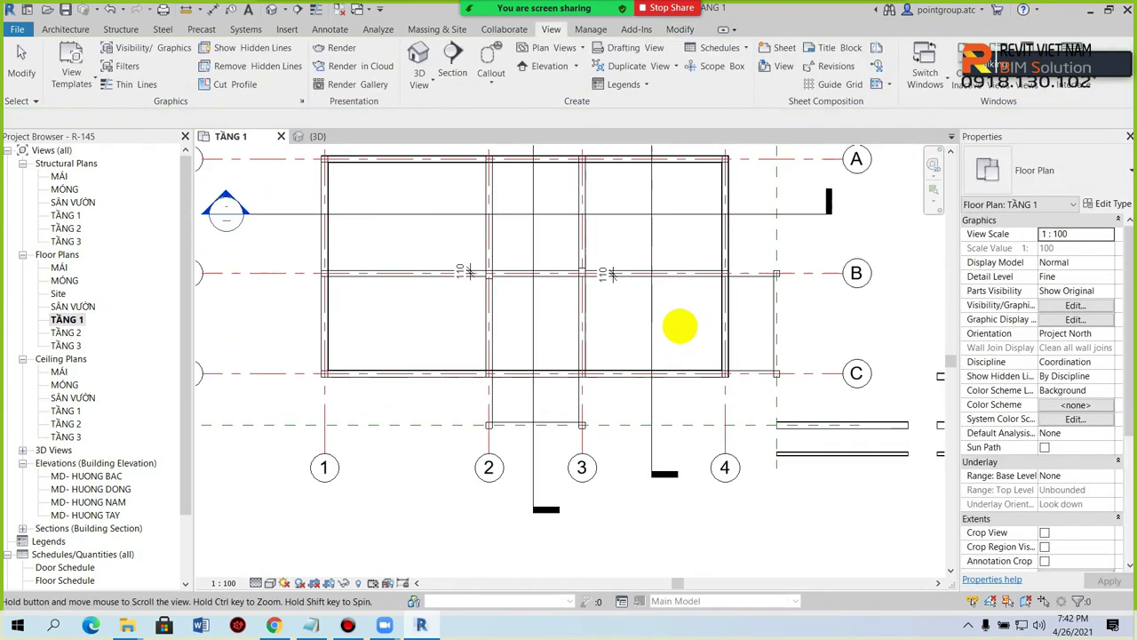
Step: Open the Default 3D View and select the TẦNG 1 walls
{"action": "left_click", "coordinate": [272, 11]}
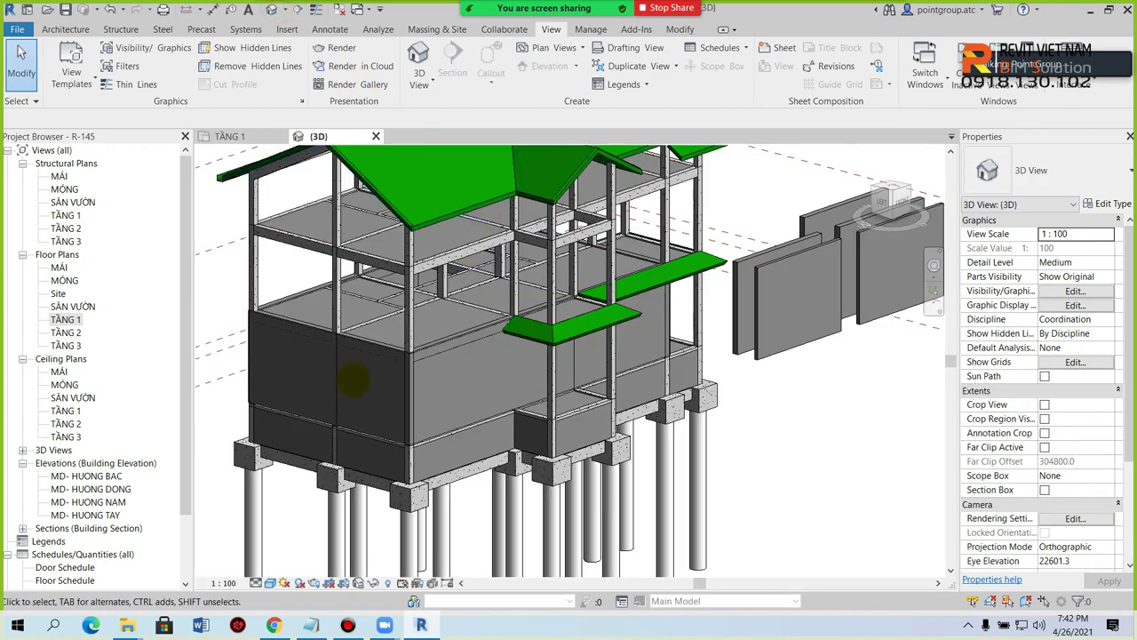
{"action": "scroll", "coordinate": [406, 367], "scroll_direction": "up", "scroll_amount": 5}
{"action": "left_click", "coordinate": [460, 260]}
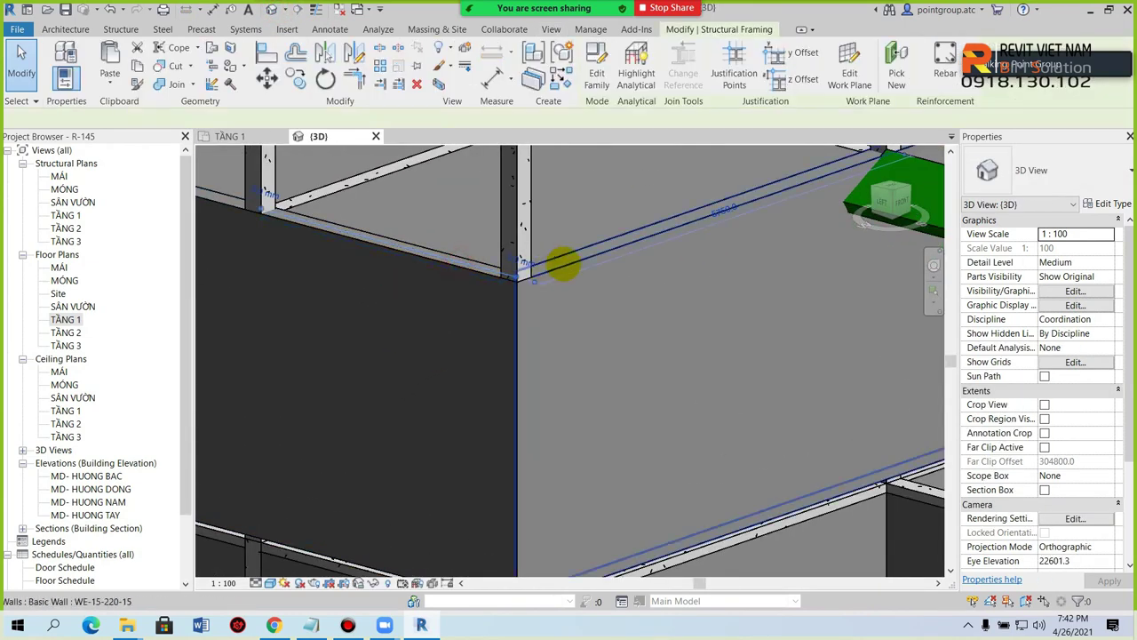
{"action": "left_click", "coordinate": [562, 263]}
{"action": "scroll", "coordinate": [562, 263], "scroll_direction": "down", "scroll_amount": 3}
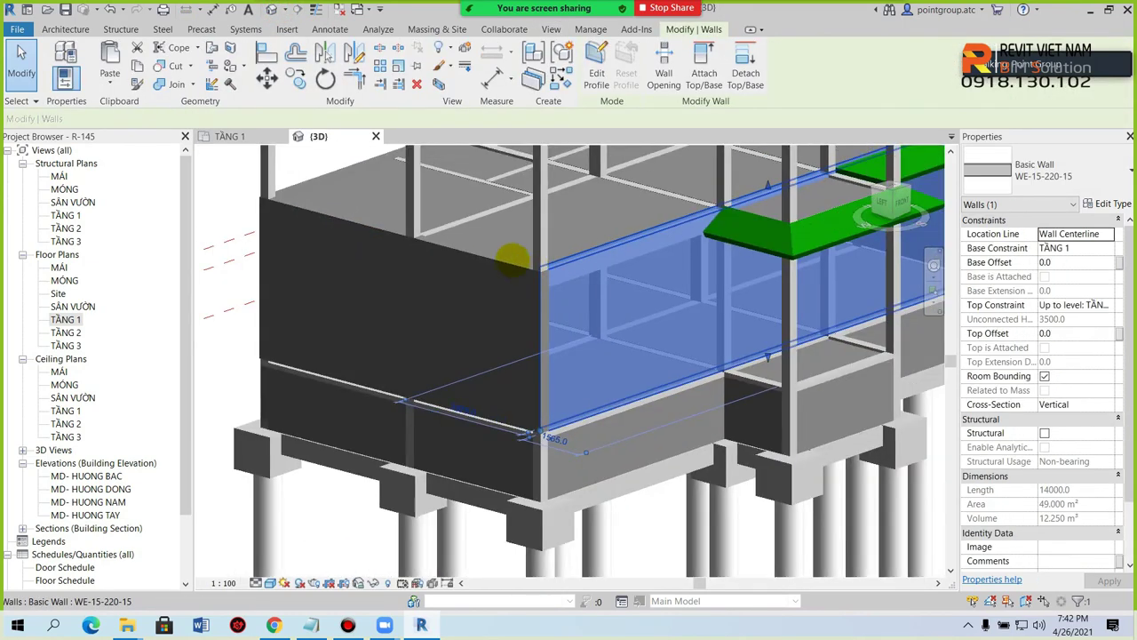
{"action": "left_click", "coordinate": [479, 254], "text": "ctrl"}
{"action": "scroll", "coordinate": [480, 253], "scroll_direction": "down", "scroll_amount": 3}
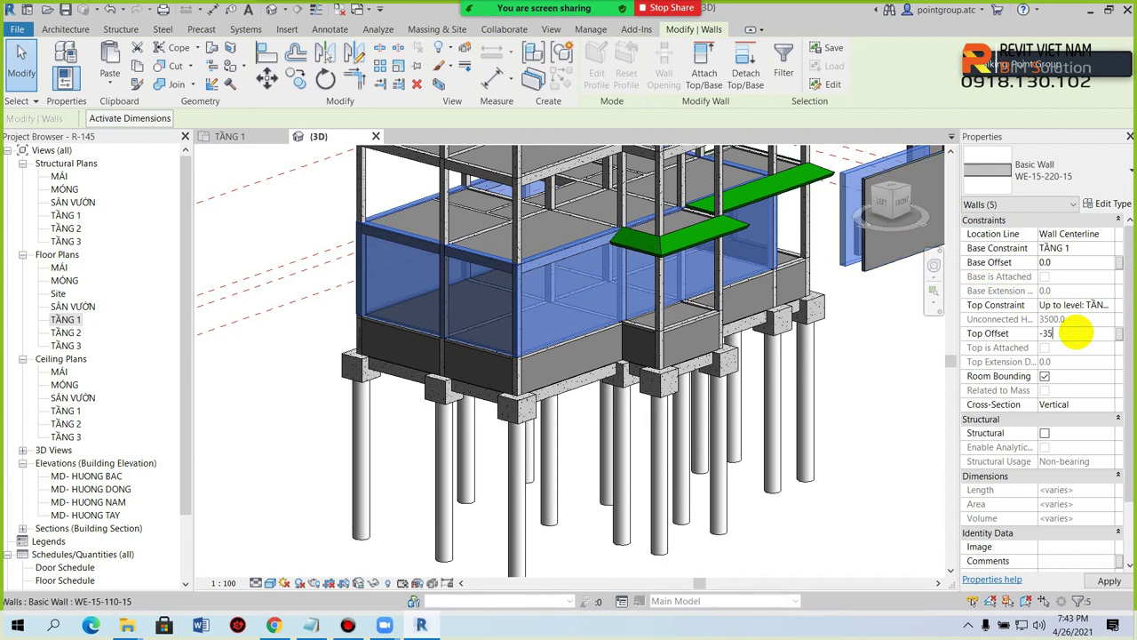
Step: Set the selected walls' Top Offset to -400, reducing their unconnected height to 3100
{"action": "scroll", "coordinate": [556, 302], "scroll_direction": "up", "scroll_amount": 5}
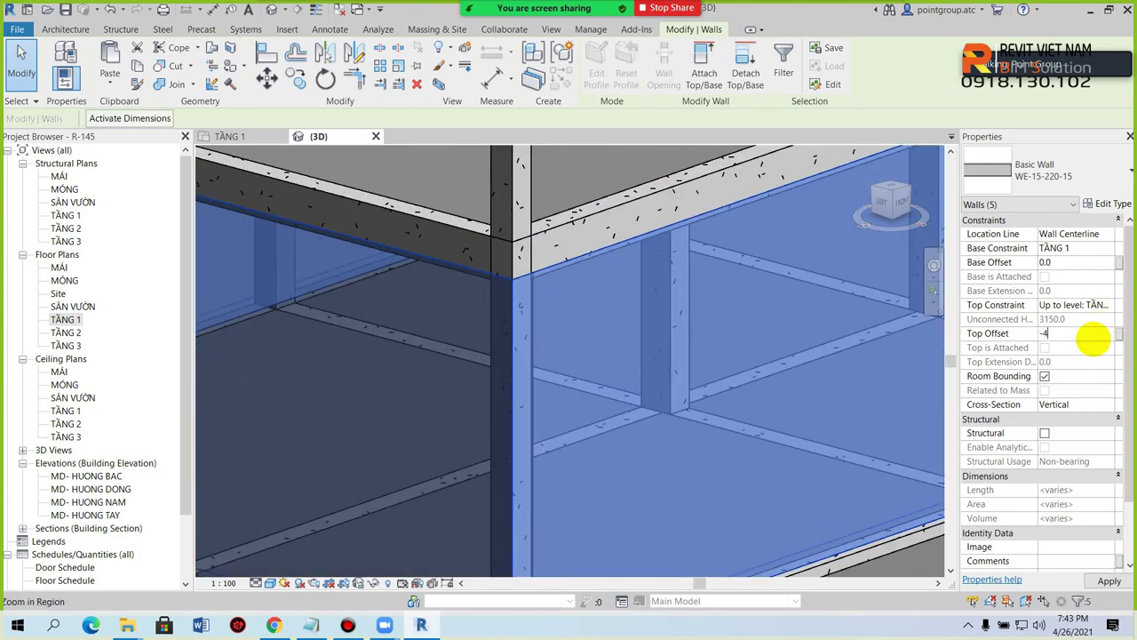
{"action": "scroll", "coordinate": [556, 293], "scroll_direction": "up", "scroll_amount": 2}
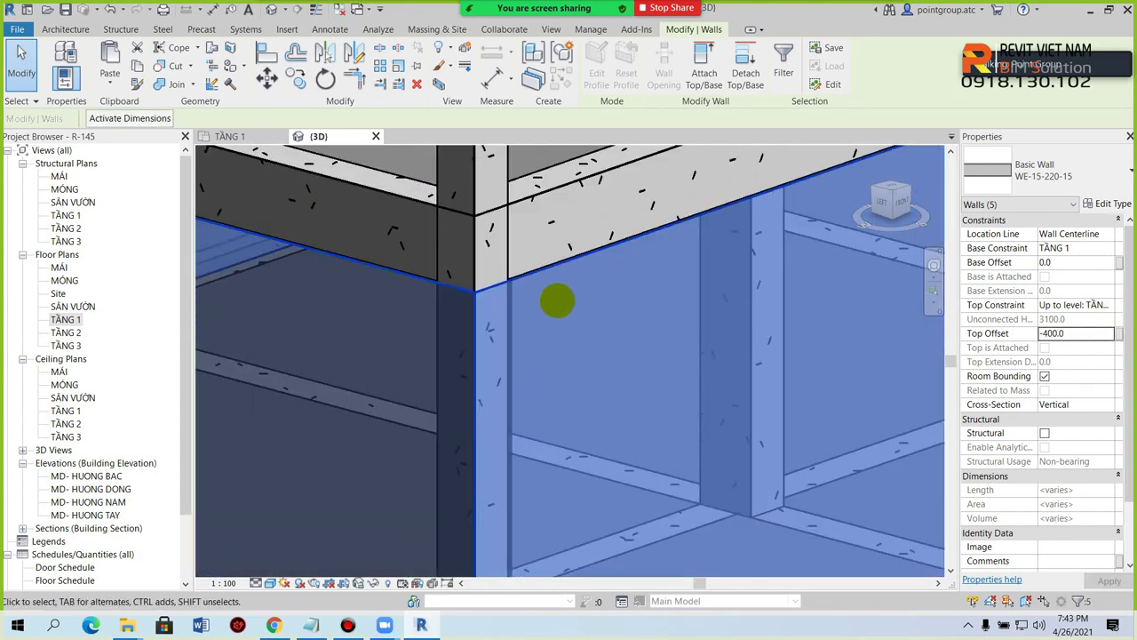
{"action": "scroll", "coordinate": [557, 302], "scroll_direction": "up", "scroll_amount": 2}
{"action": "key", "text": "Escape"}
{"action": "scroll", "coordinate": [557, 302], "scroll_direction": "down", "scroll_amount": 5}
{"action": "scroll", "coordinate": [604, 246], "scroll_direction": "down", "scroll_amount": 2}
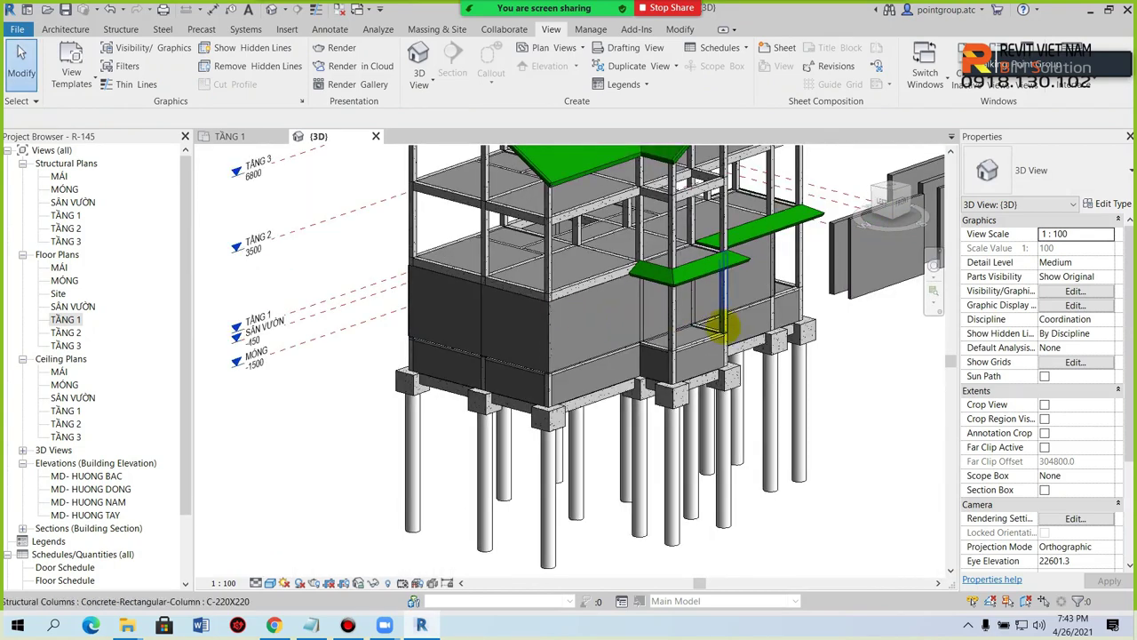
Step: Isolate the walls (IC) in 3D and window-select the four TẦNG 1 walls
{"action": "middle_click_drag", "start_coordinate": [702, 333], "coordinate": [525, 307], "text": "shift"}
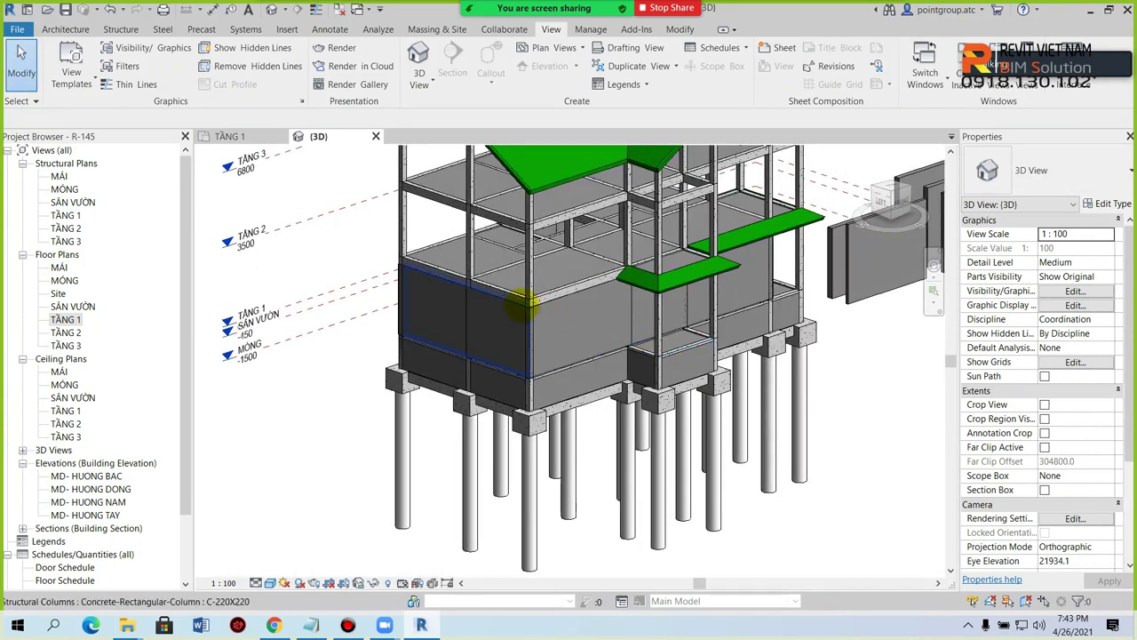
{"action": "left_click", "coordinate": [513, 304]}
{"action": "key", "text": "i"}
{"action": "key", "text": "c"}
{"action": "mouse_move", "coordinate": [521, 386]}
{"action": "middle_mouse_down", "text": "shift"}
{"action": "mouse_move", "coordinate": [521, 267]}
{"action": "mouse_move", "coordinate": [505, 245]}
{"action": "middle_mouse_up", "text": "shift"}
{"action": "mouse_move", "coordinate": [726, 295]}
{"action": "left_mouse_down"}
{"action": "mouse_move", "coordinate": [455, 272]}
{"action": "mouse_move", "coordinate": [424, 249]}
{"action": "left_mouse_up"}
{"action": "mouse_move", "coordinate": [424, 250]}
{"action": "middle_mouse_down", "text": "shift"}
{"action": "mouse_move", "coordinate": [617, 333]}
{"action": "mouse_move", "coordinate": [782, 365]}
{"action": "mouse_move", "coordinate": [681, 350]}
{"action": "middle_mouse_up", "text": "shift"}
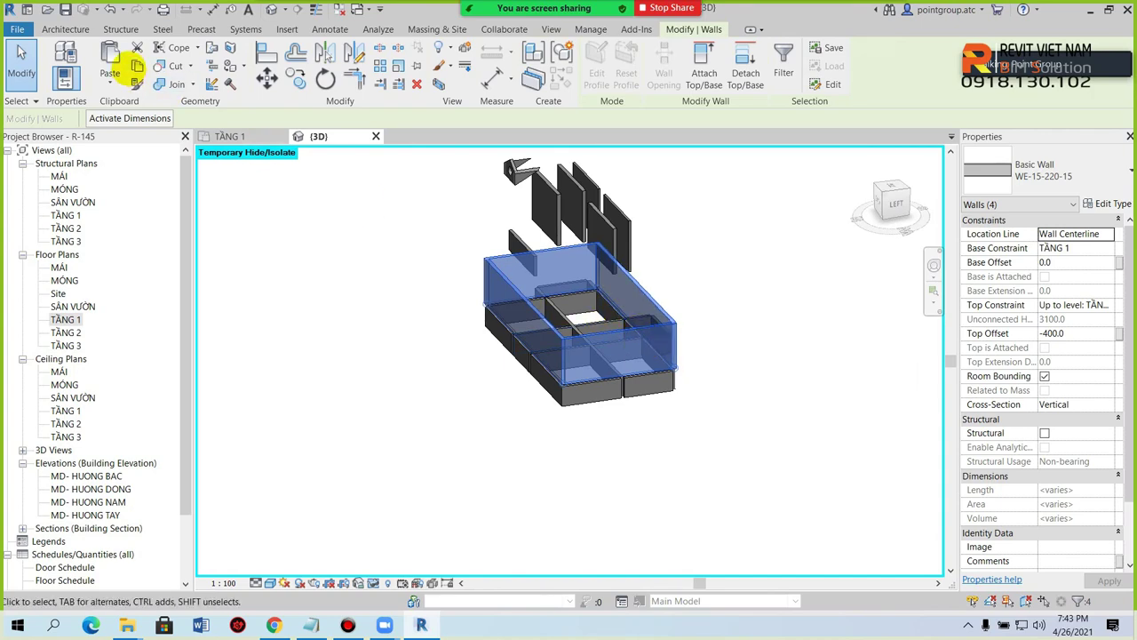
Step: Paste the walls Aligned to Selected Levels onto TẦNG 2
{"action": "left_click", "coordinate": [108, 86]}
{"action": "left_click", "coordinate": [128, 136]}
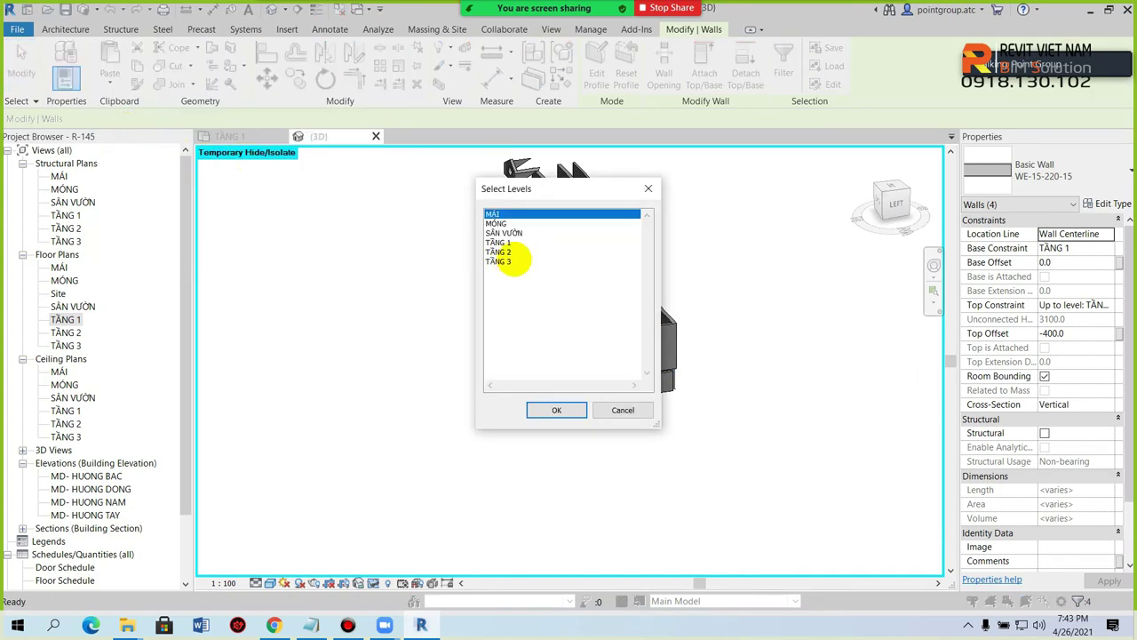
{"action": "left_click", "coordinate": [500, 252]}
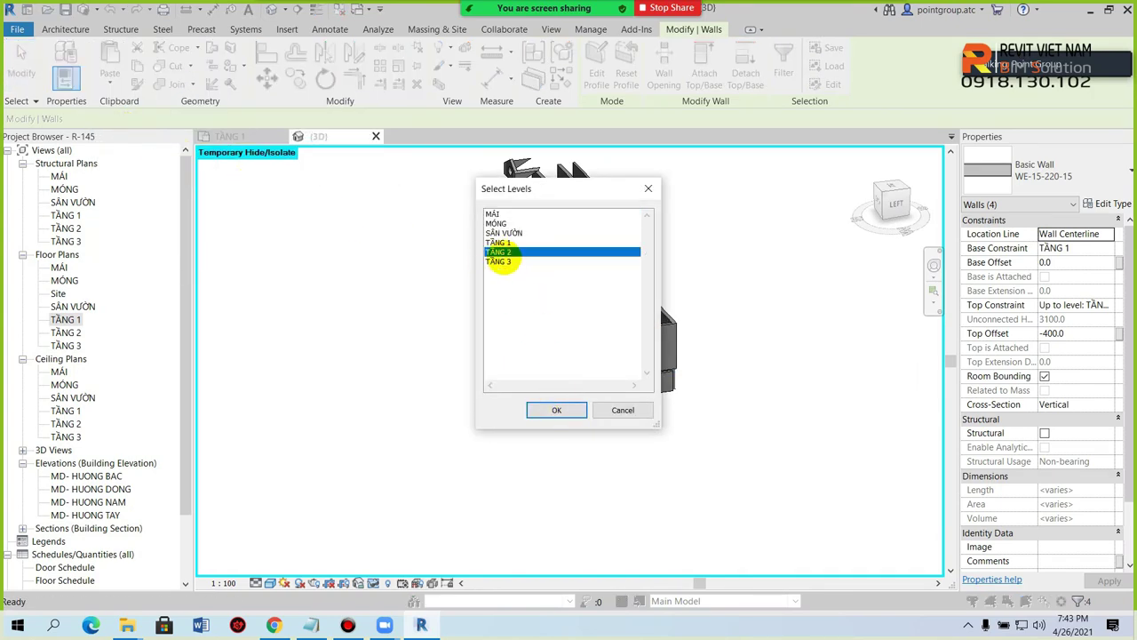
{"action": "left_click", "coordinate": [569, 409]}
{"action": "left_click", "coordinate": [730, 373]}
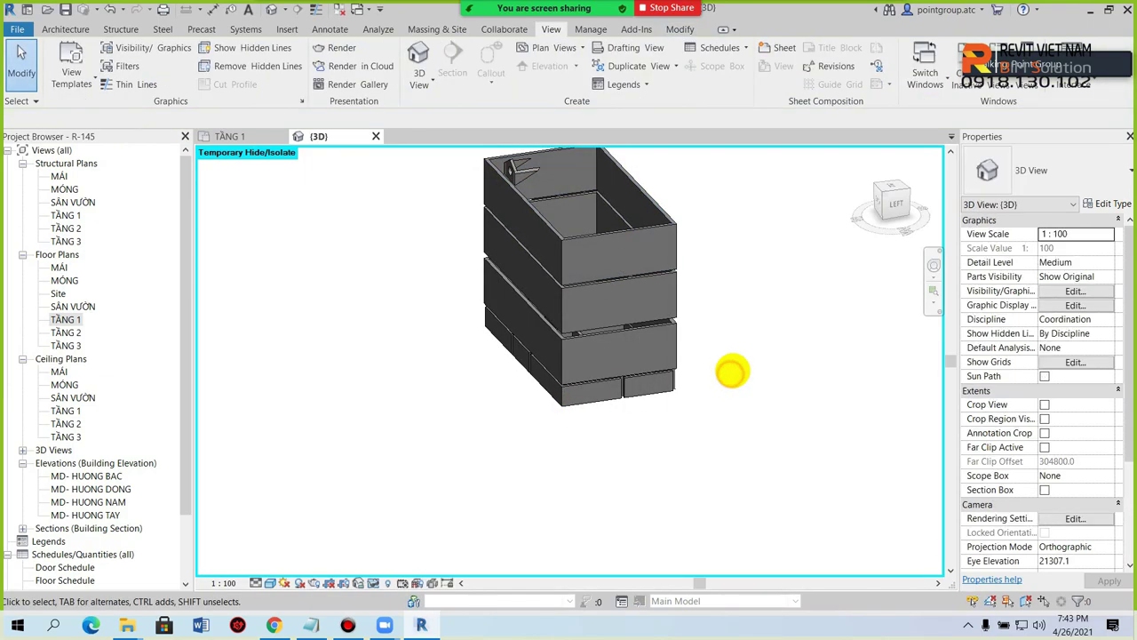
{"action": "middle_click_drag", "start_coordinate": [730, 373], "coordinate": [557, 342], "text": "shift"}
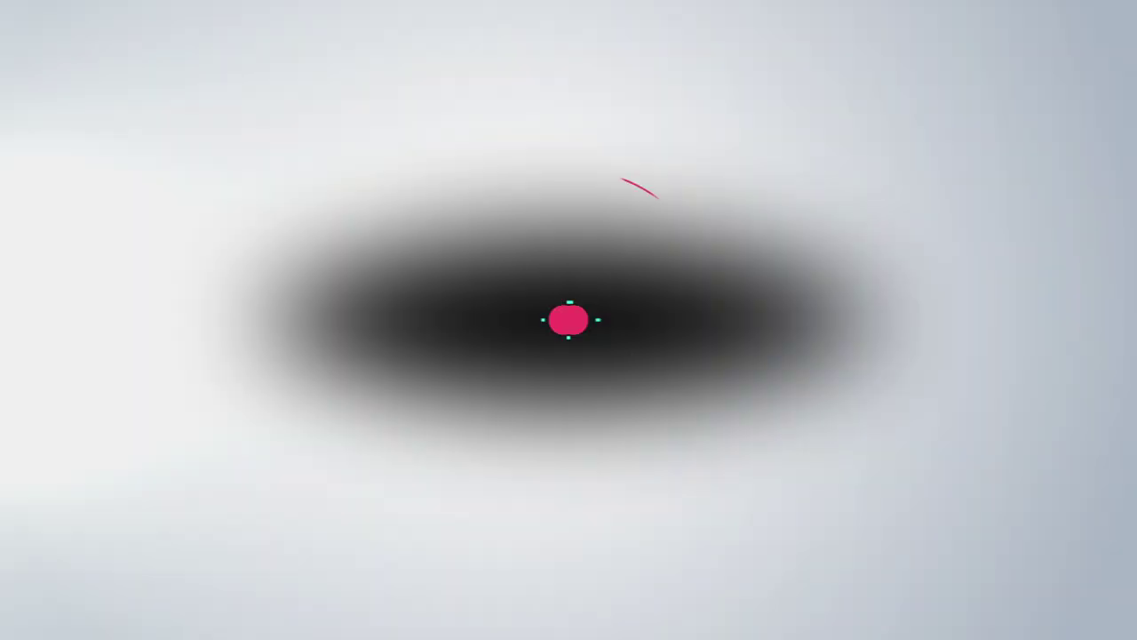